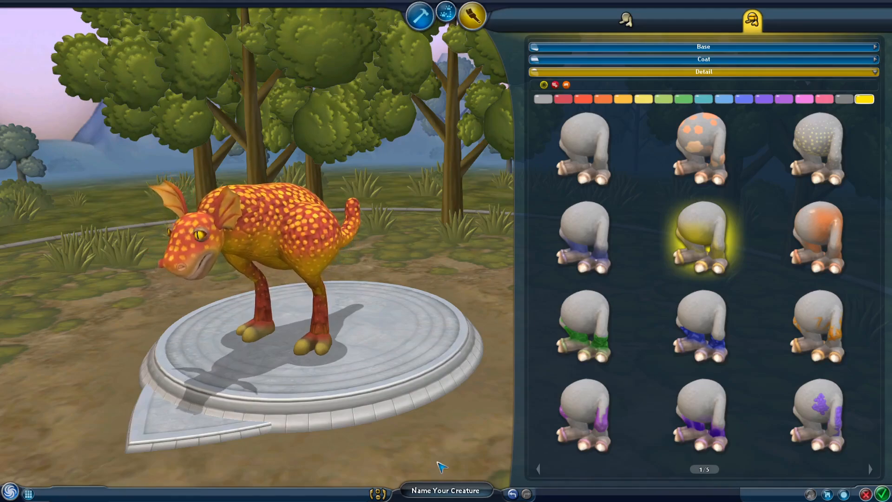
Name the creature 'gooberino'.
left_click(439, 490)
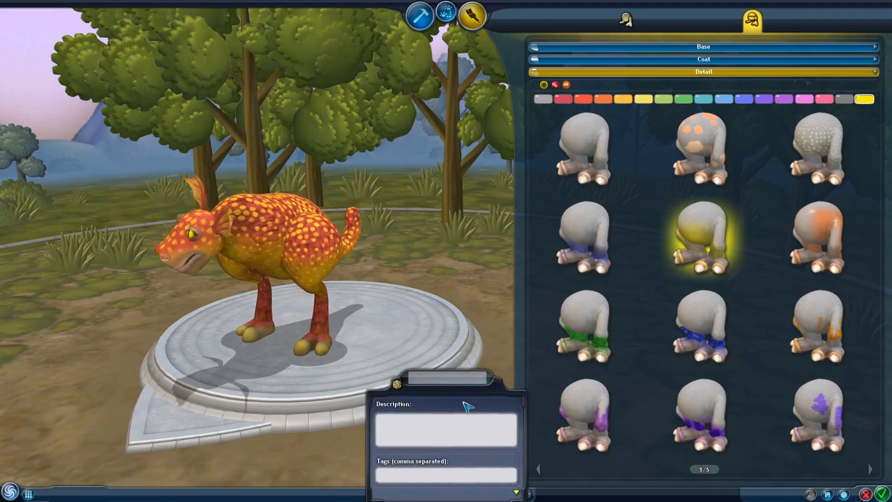
type("goober")
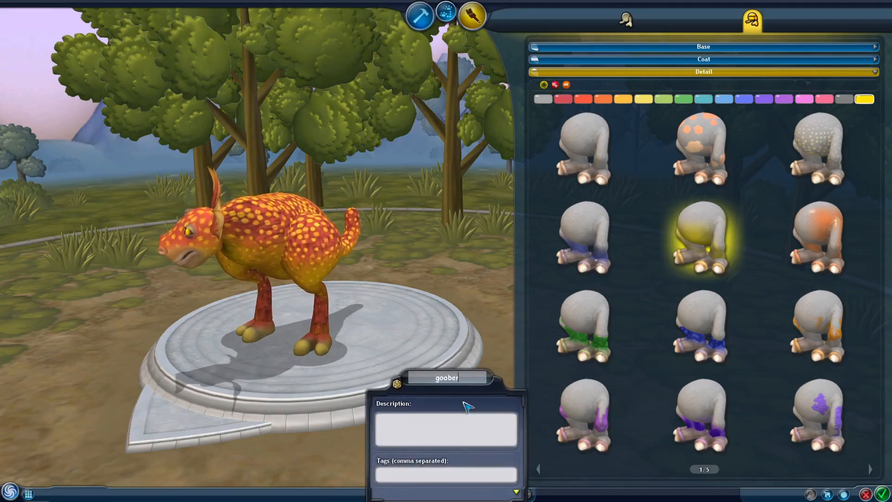
type("ino")
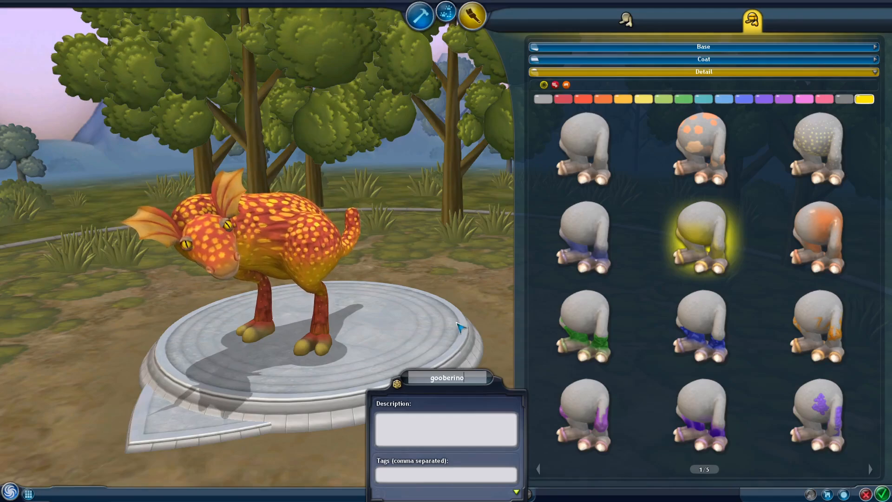
key("Return")
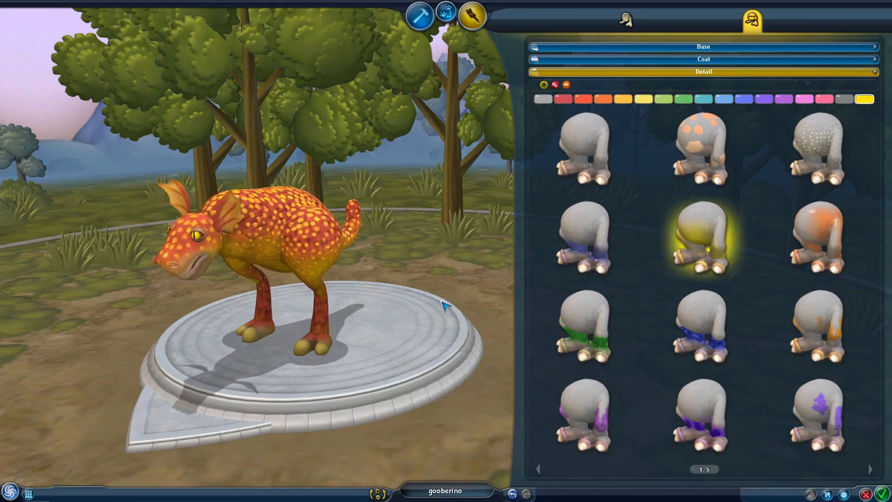
Export the creature as a COLLADA .dae file with the colladaexport cheat command.
key("ctrl+shift+c")
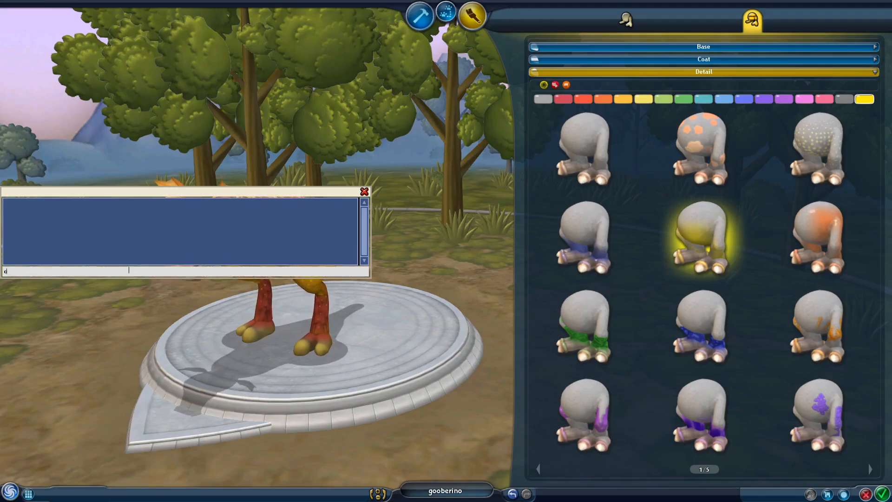
type("colladaexport")
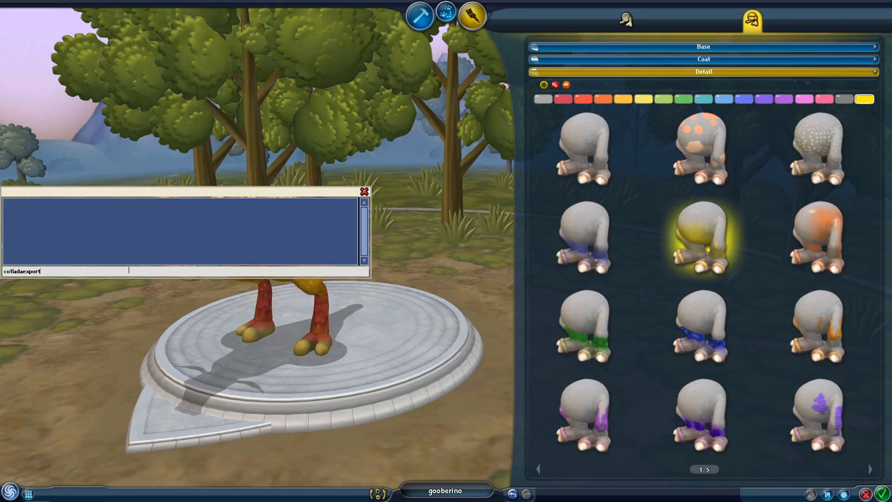
key("Return")
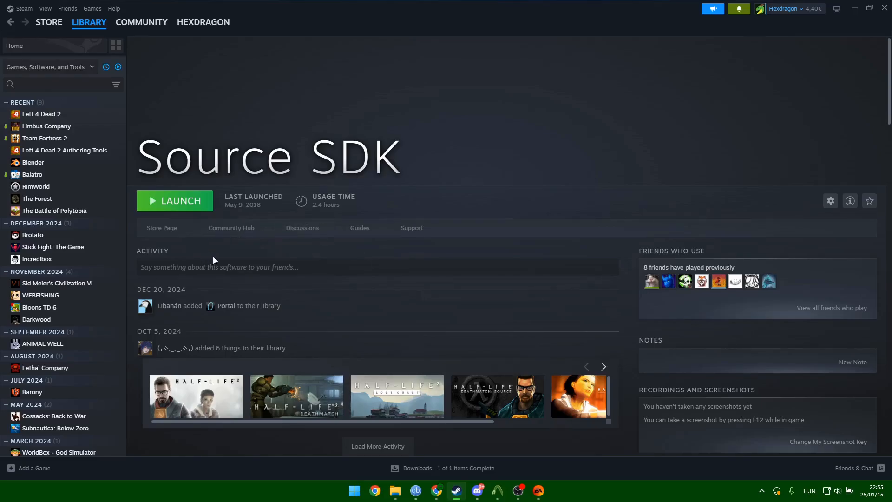
Review the Steam library's games, software and tools filter, then switch to the VPKEdit install guide in Chrome.
scroll(72, 232, "down", 3)
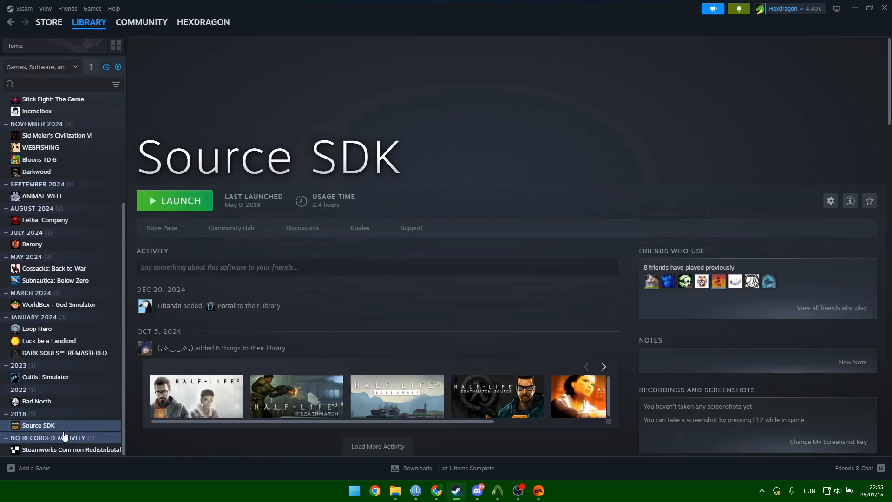
scroll(64, 409, "up", 3)
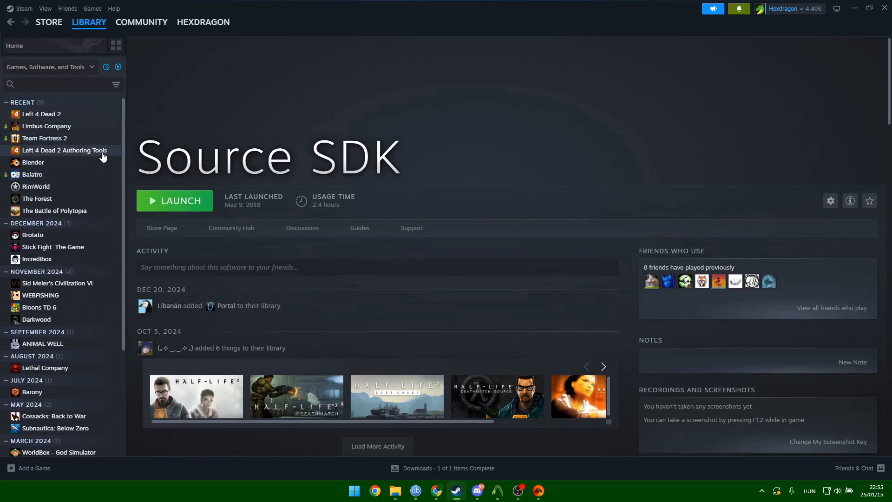
left_click(52, 67)
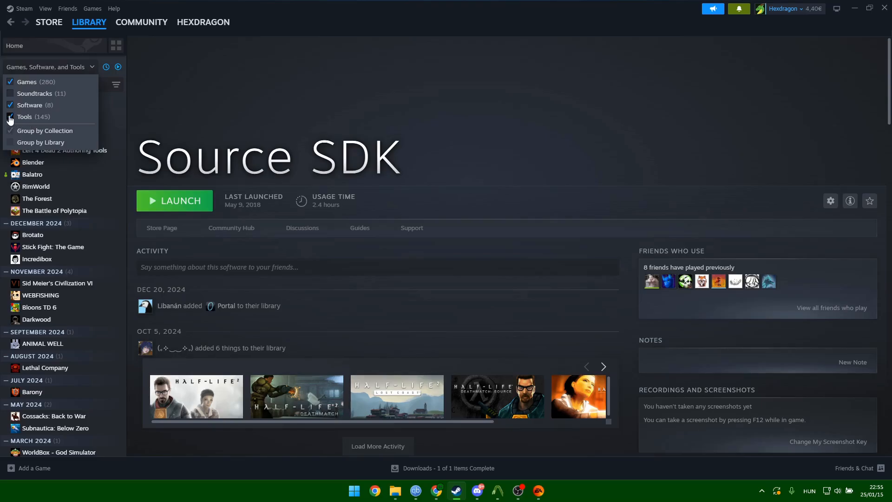
left_click(71, 68)
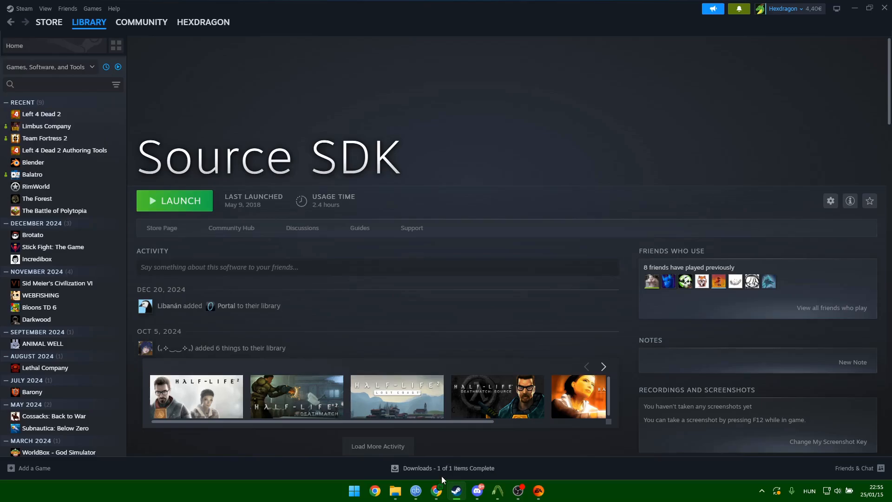
mouse_move(438, 494)
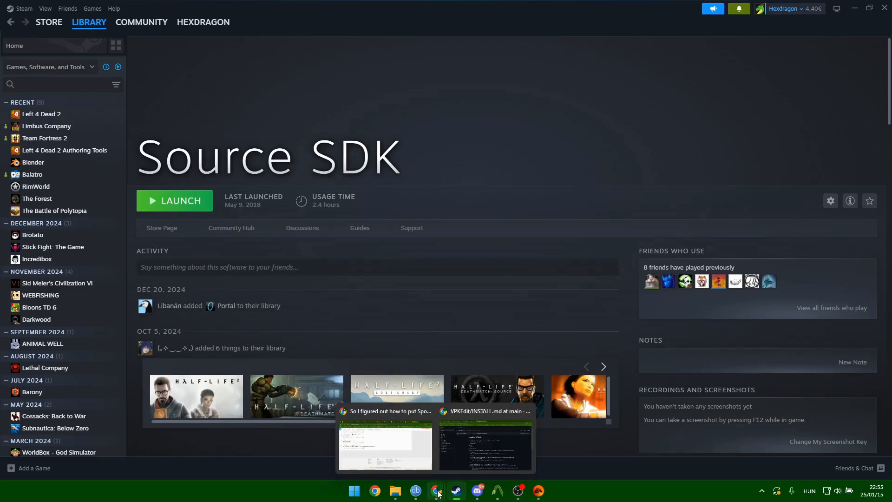
left_click(467, 431)
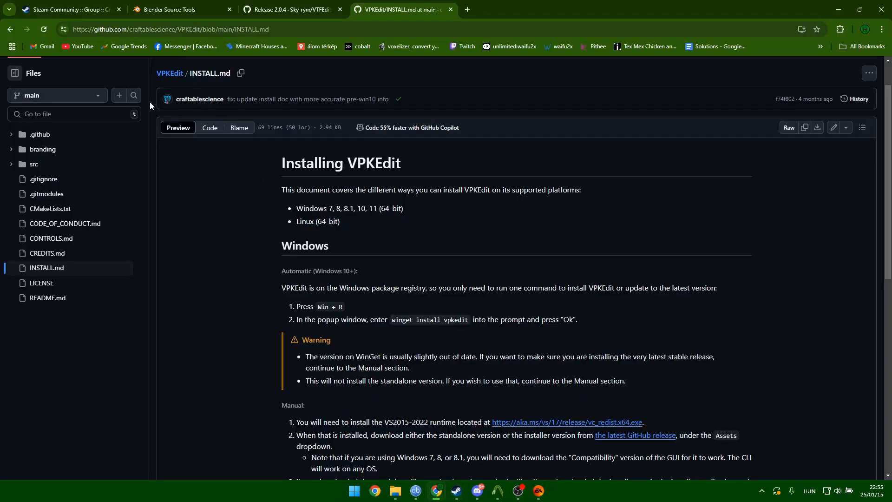
Look through the Crowbar group, Blender Source Tools, VTFEdit Reloaded release and VPKEdit INSTALL.md pages.
left_click(67, 9)
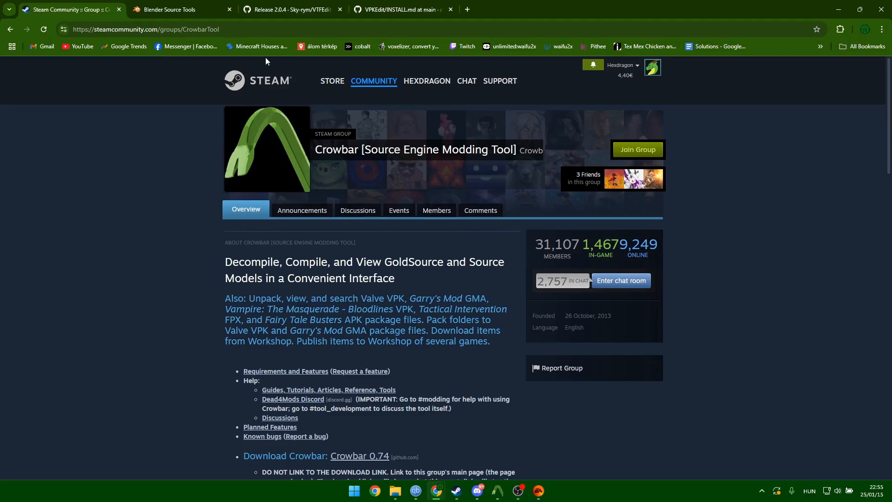
left_click(163, 9)
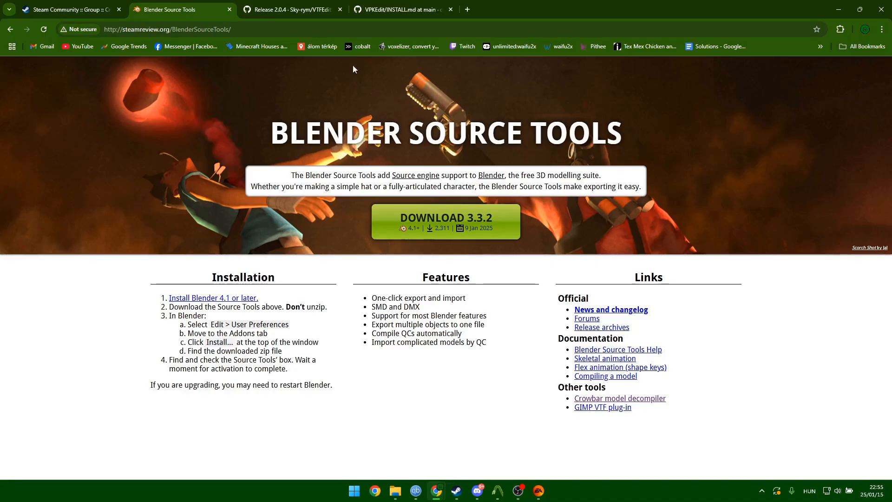
left_click(290, 10)
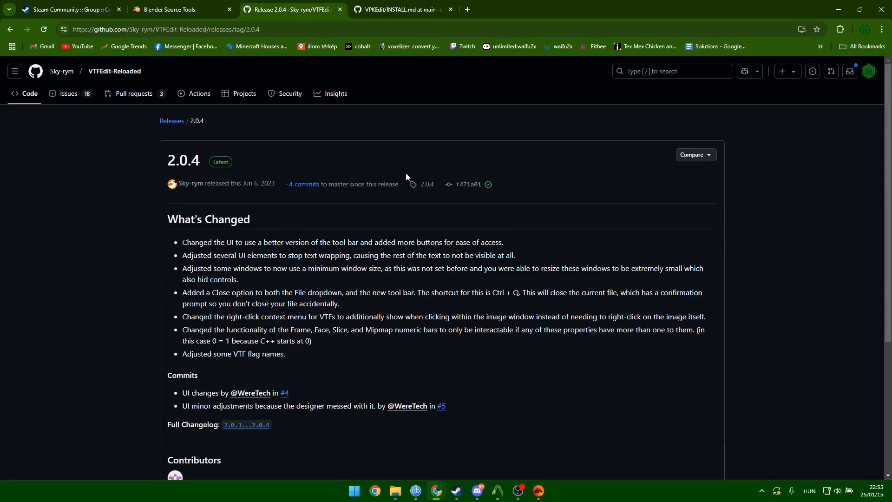
scroll(377, 182, "down", 4)
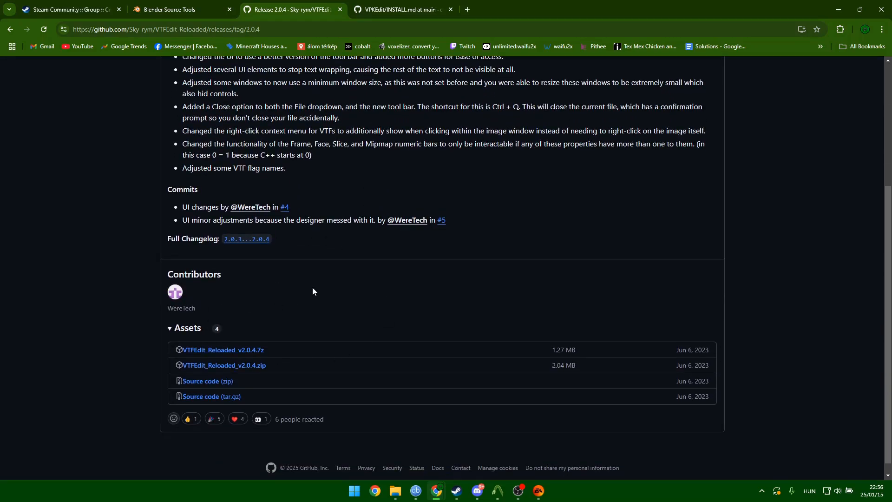
scroll(384, 272, "up", 2)
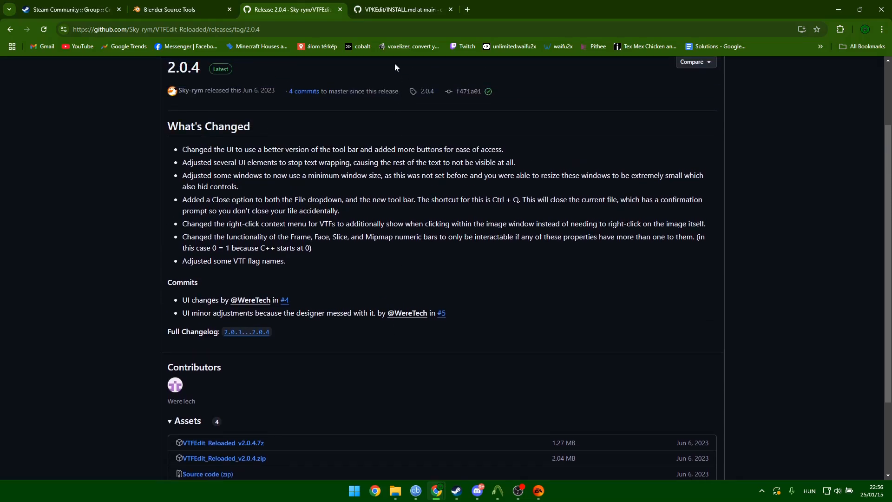
left_click(380, 12)
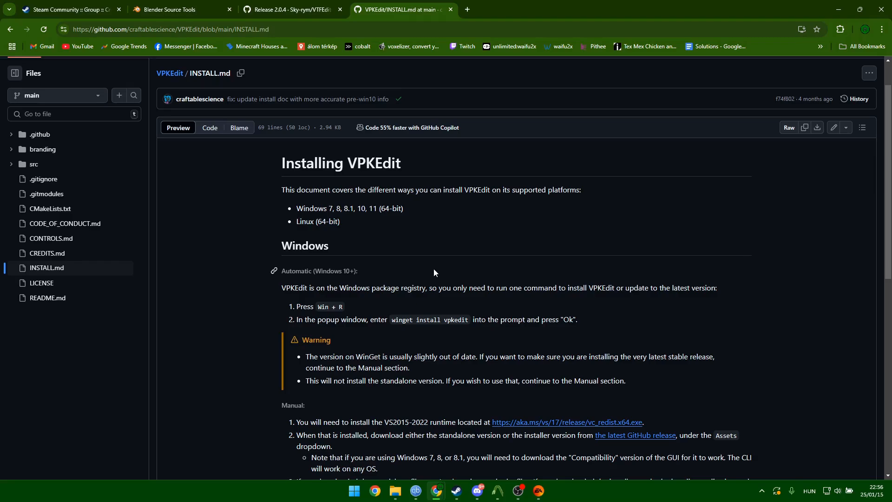
scroll(427, 261, "down", 4)
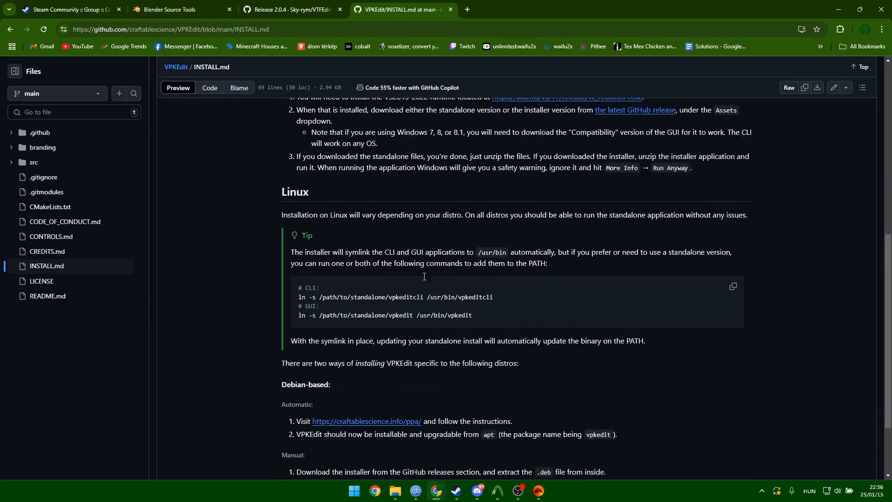
scroll(448, 353, "up", 3)
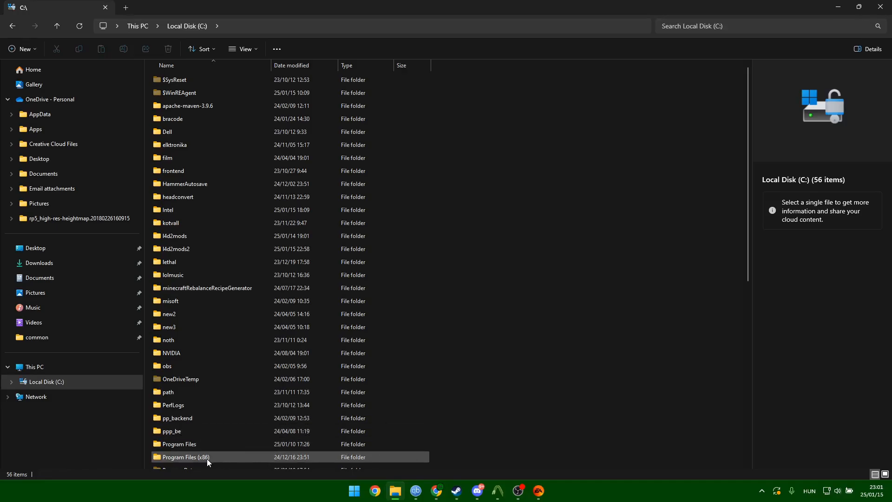
Browse to Steam\steamapps\common\Left 4 Dead 2\left4dead2 and open pak01_dir.vpk in VPKEdit.
double_click(190, 458)
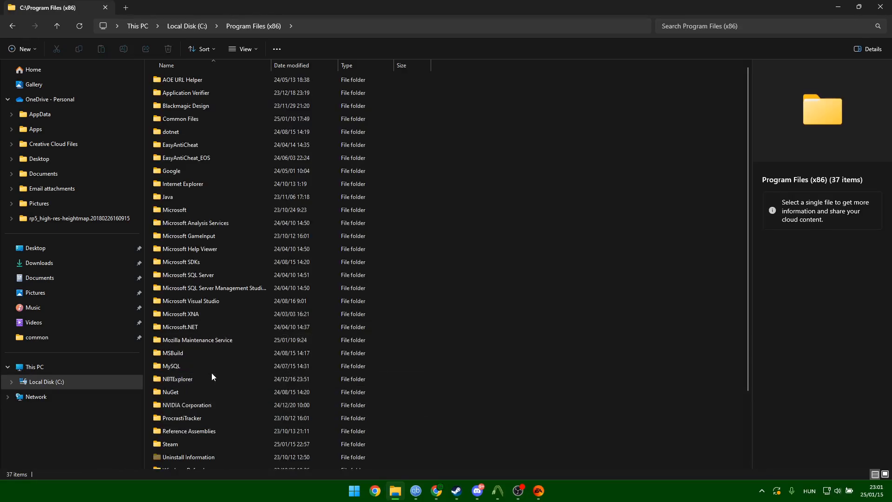
double_click(177, 446)
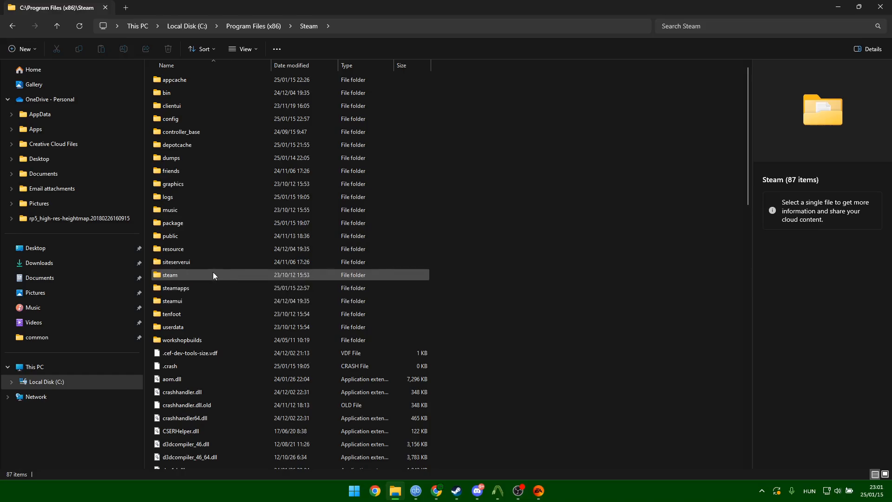
double_click(188, 288)
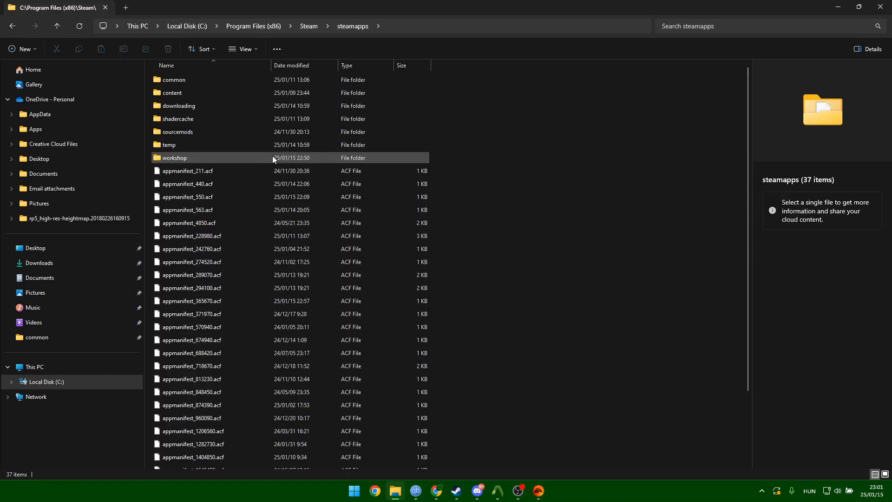
double_click(197, 82)
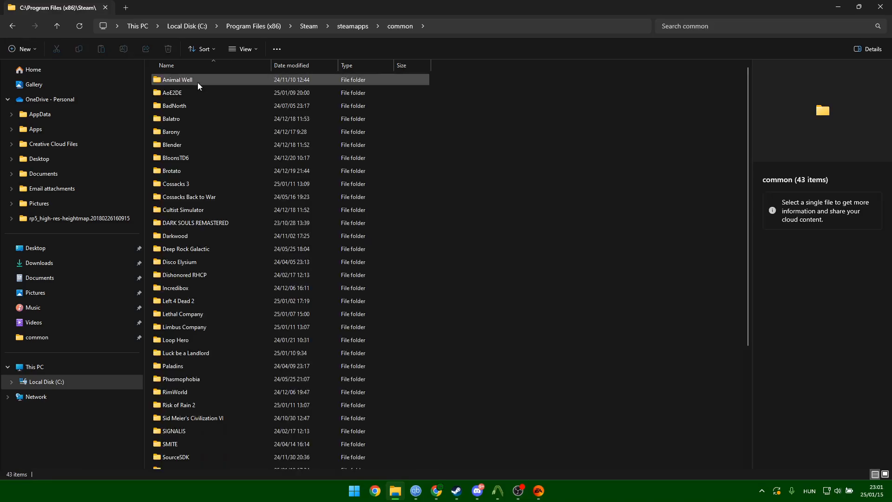
double_click(180, 301)
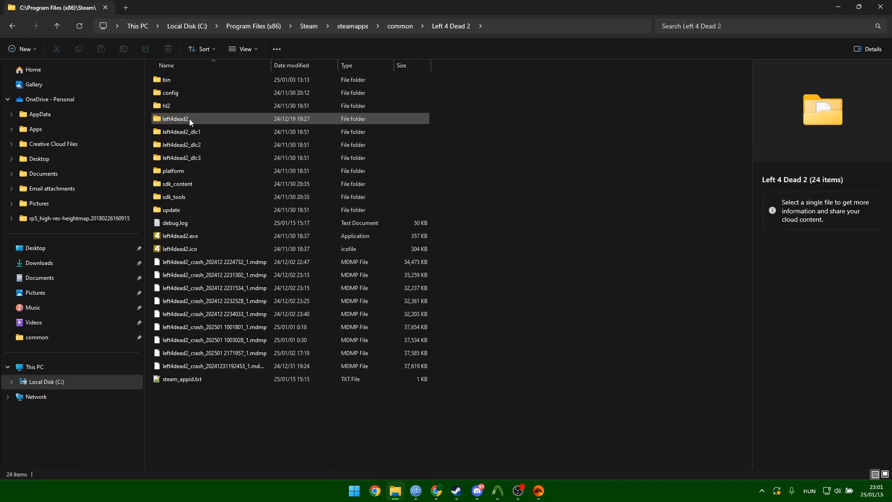
mouse_move(189, 118)
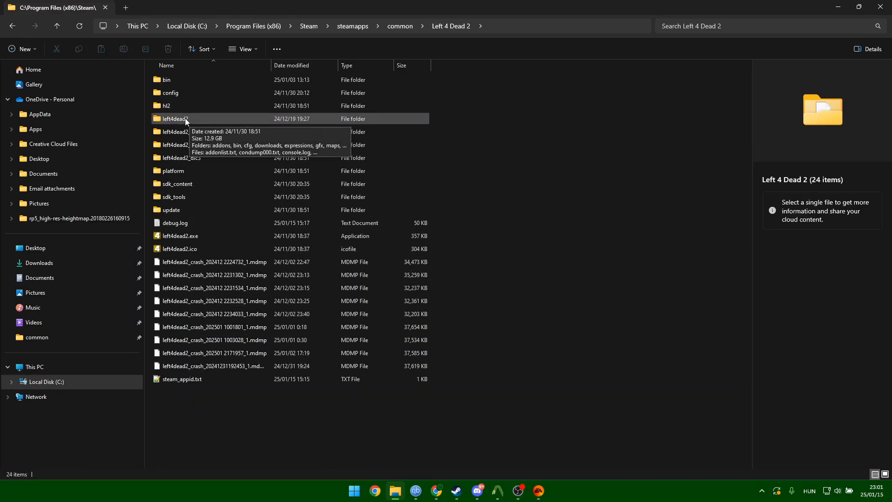
double_click(185, 119)
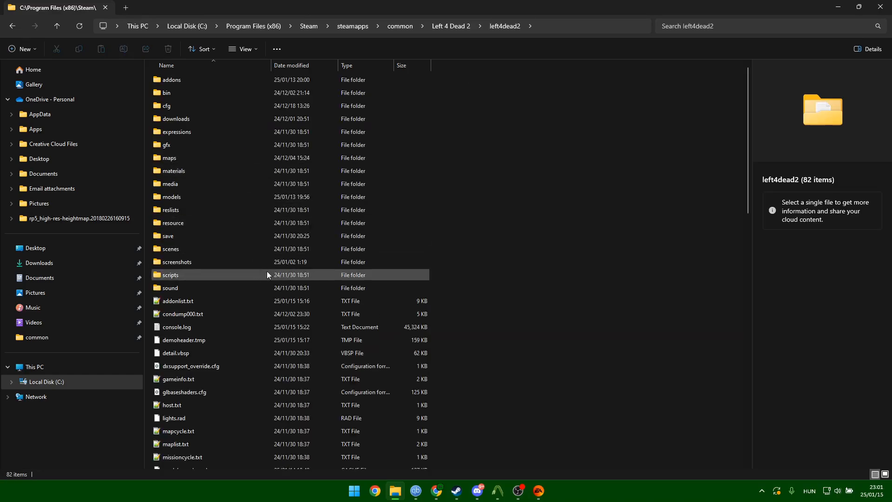
scroll(298, 237, "down", 15)
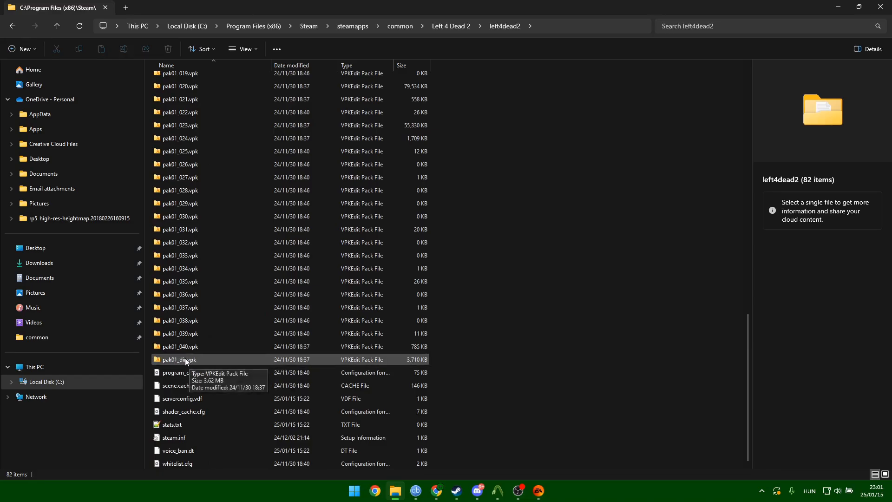
double_click(184, 360)
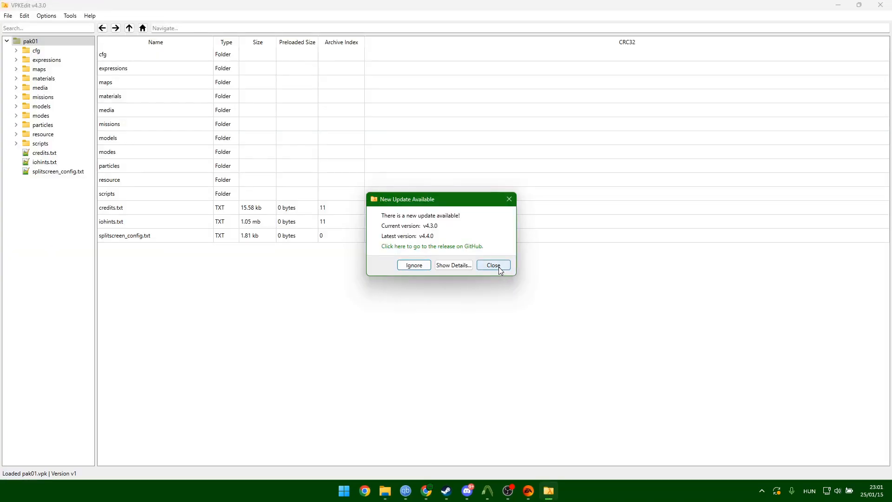
Dismiss the update notice and search the archive for 'plastic'.
left_click(493, 264)
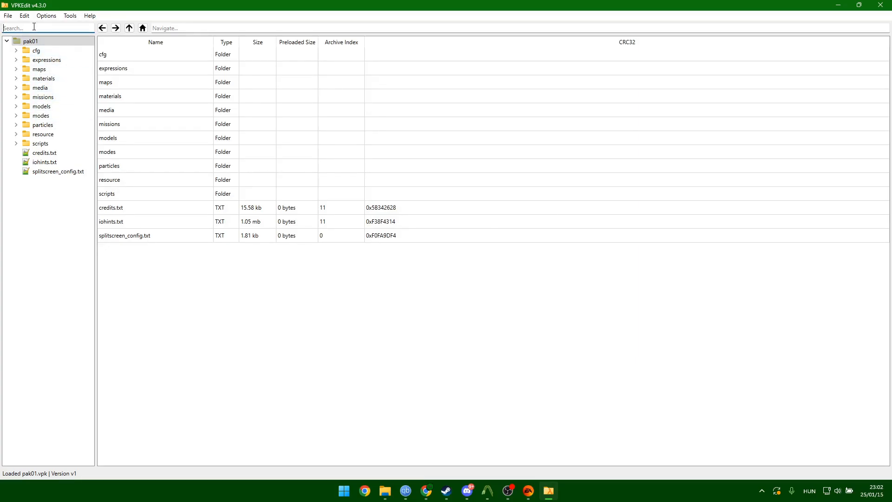
left_click(17, 106)
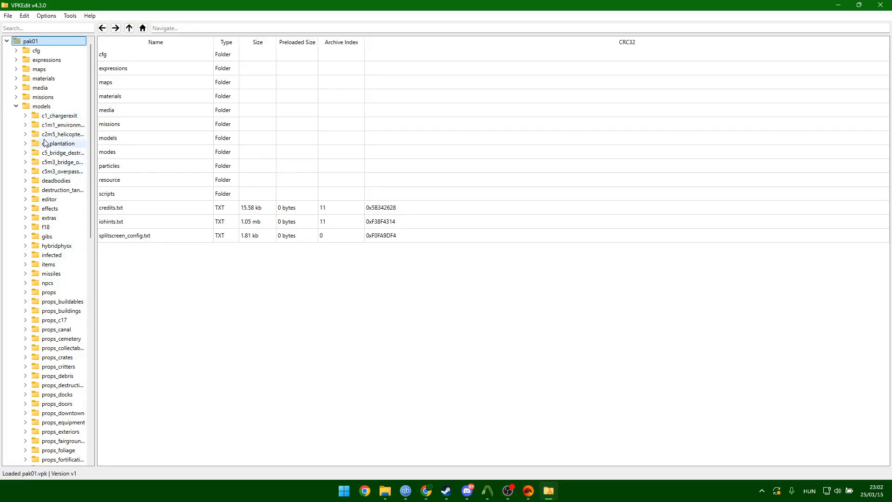
left_click(33, 28)
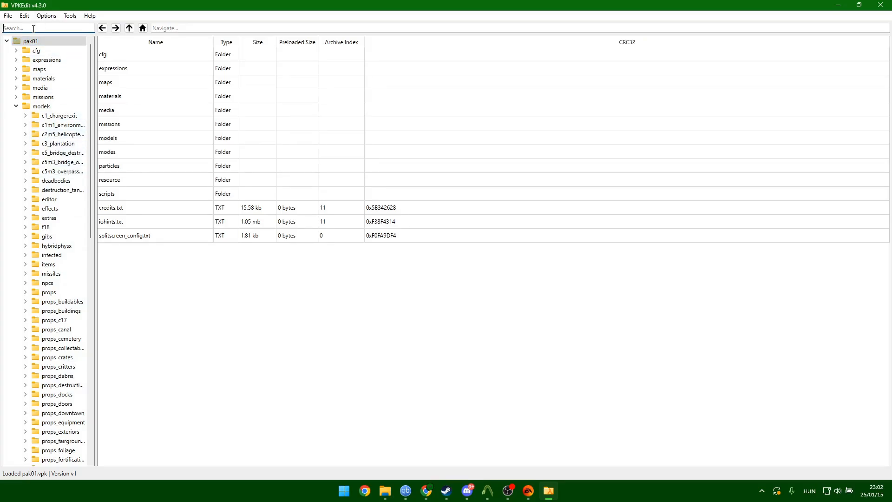
type("plastic")
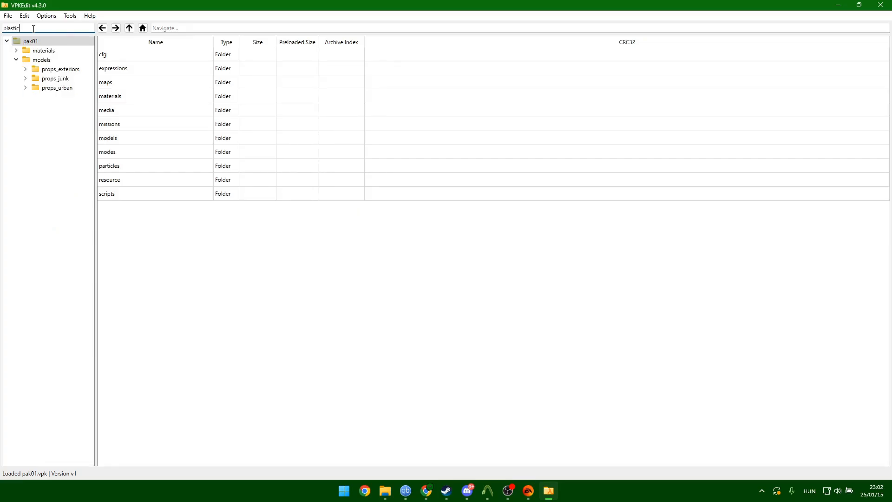
Expand models/props_urban and preview plastic_chair001.mdl in 3D from a three-quarter view.
left_click(25, 69)
left_click(25, 106)
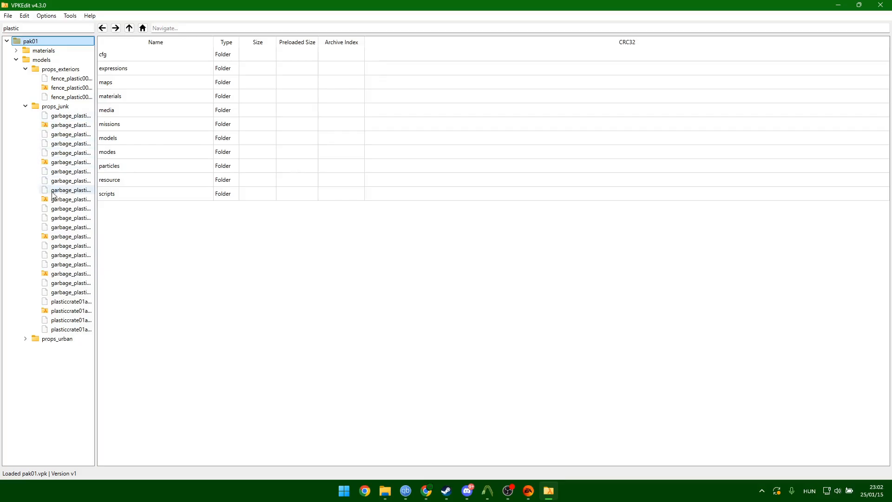
left_click(33, 340)
left_click(26, 339)
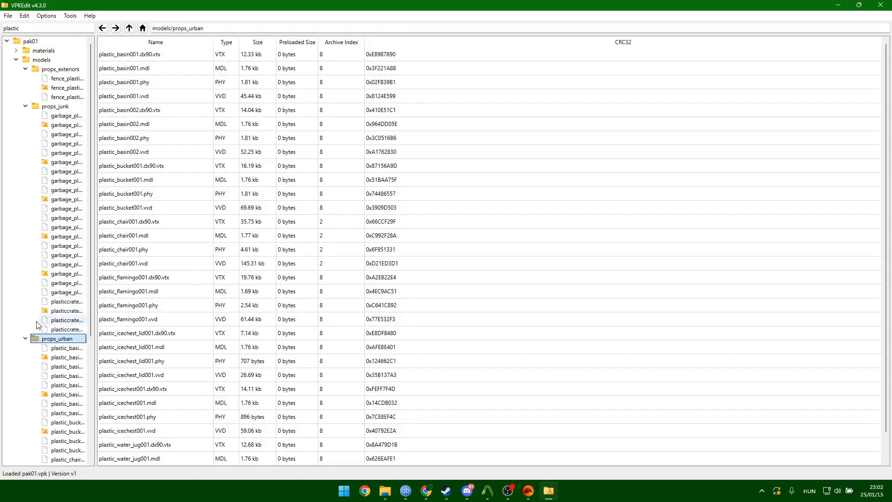
scroll(47, 328, "down", 1)
scroll(62, 347, "down", 5)
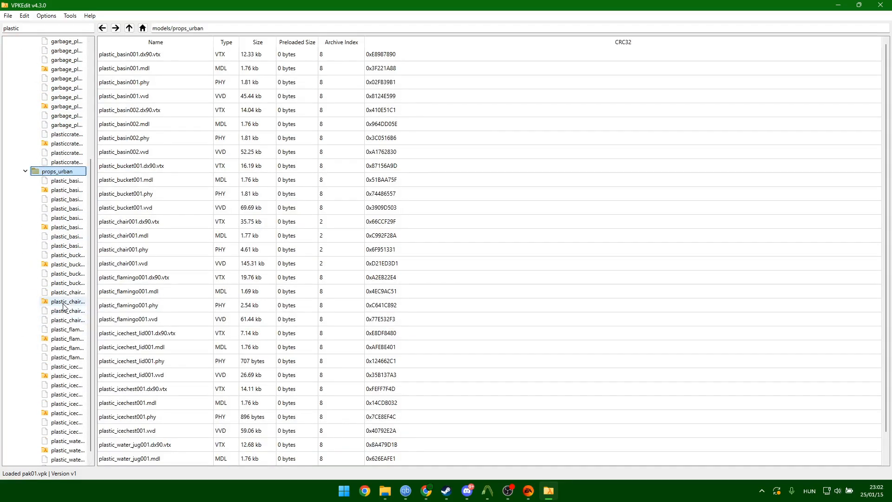
left_click(68, 301)
left_click_drag(321, 271, 468, 192)
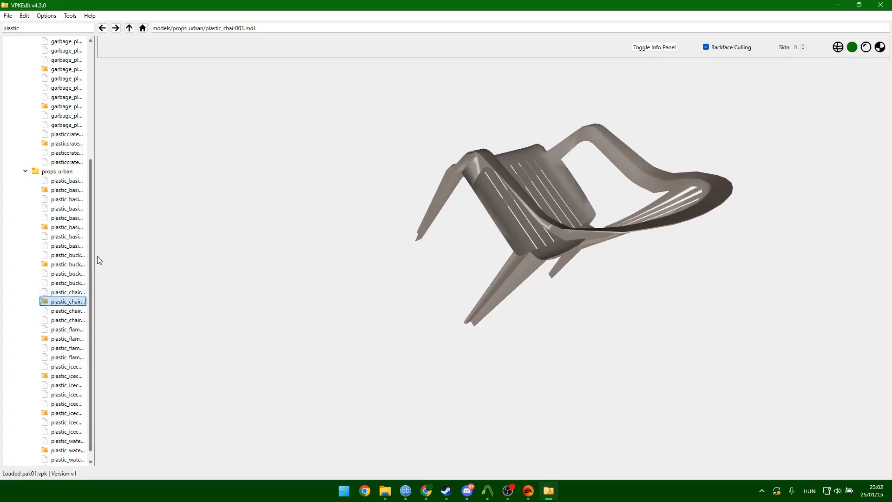
Select the four plastic_chair001 files (.dx90.vtx, .mdl, .phy, .vvd).
left_click_drag(96, 256, 171, 264)
left_click(103, 294)
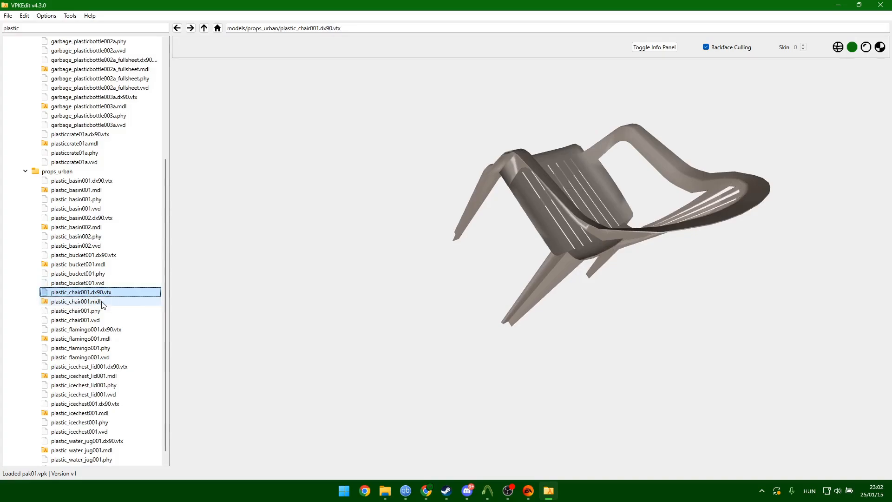
left_click(95, 320, "shift")
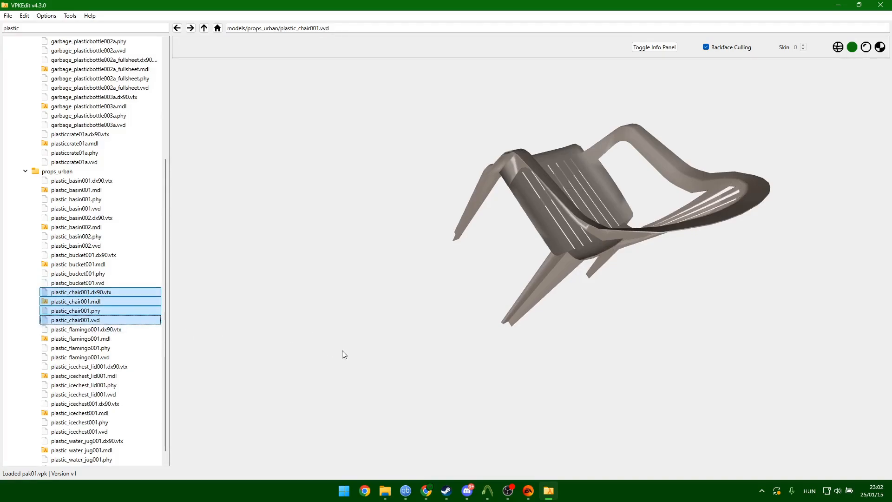
Create a 'decomp' folder in C:\l4d2mods2.
mouse_move(385, 490)
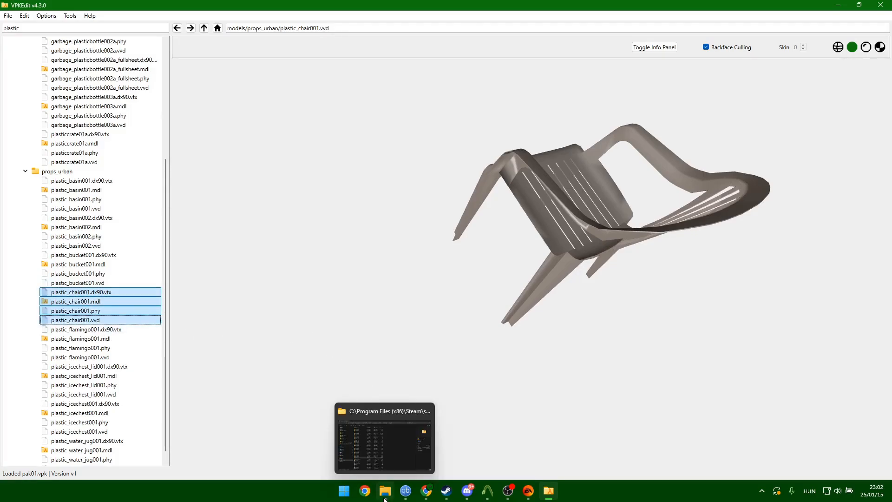
left_click(386, 452)
left_click(59, 382)
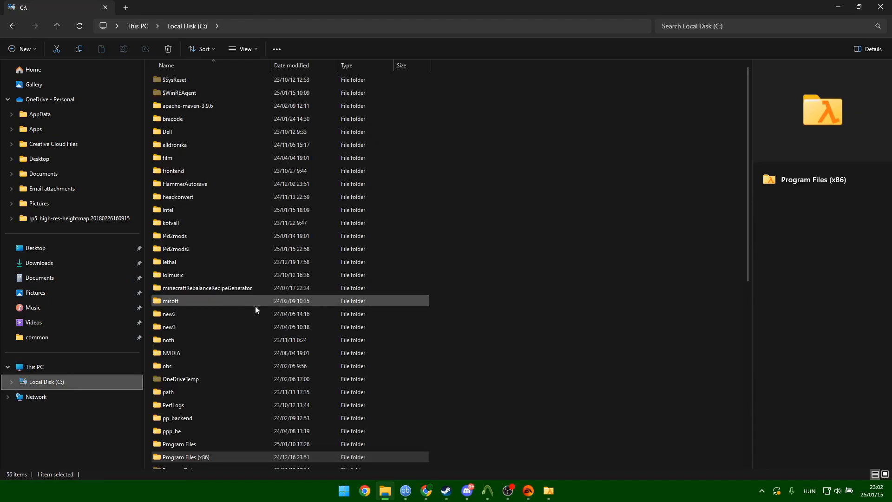
double_click(190, 247)
right_click(217, 156)
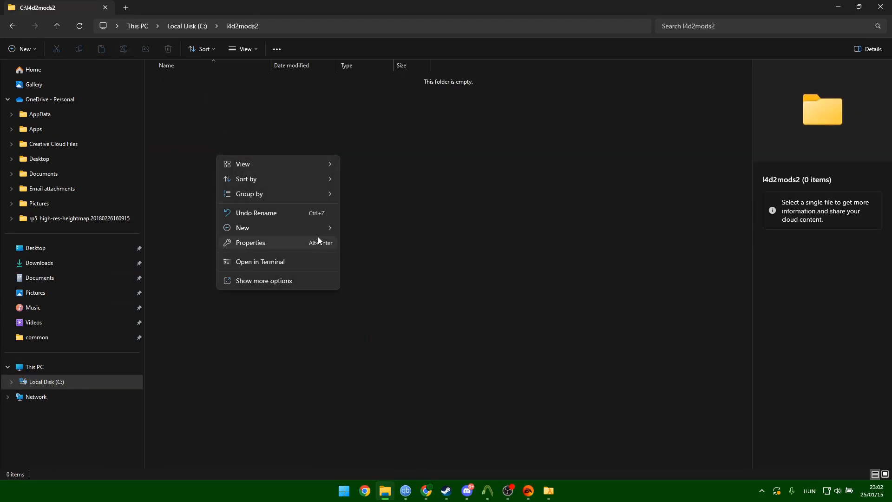
mouse_move(324, 226)
left_click(374, 230)
type("deco")
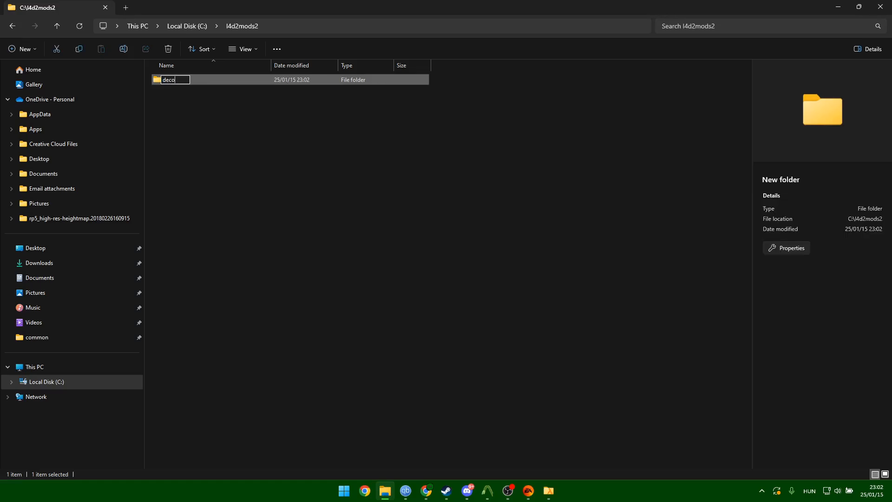
type("mp")
key("Return")
key("Return")
Create a 'plastichair' folder inside decomp.
right_click(304, 185)
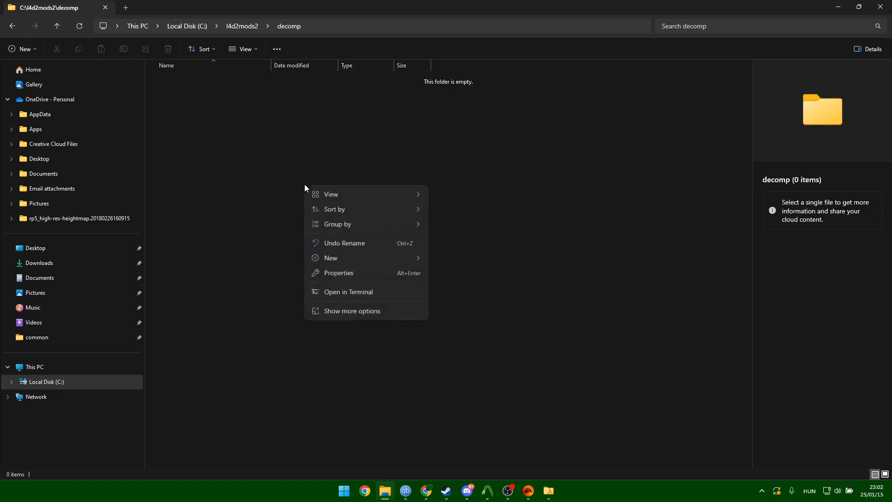
mouse_move(377, 255)
left_click(455, 256)
type("p")
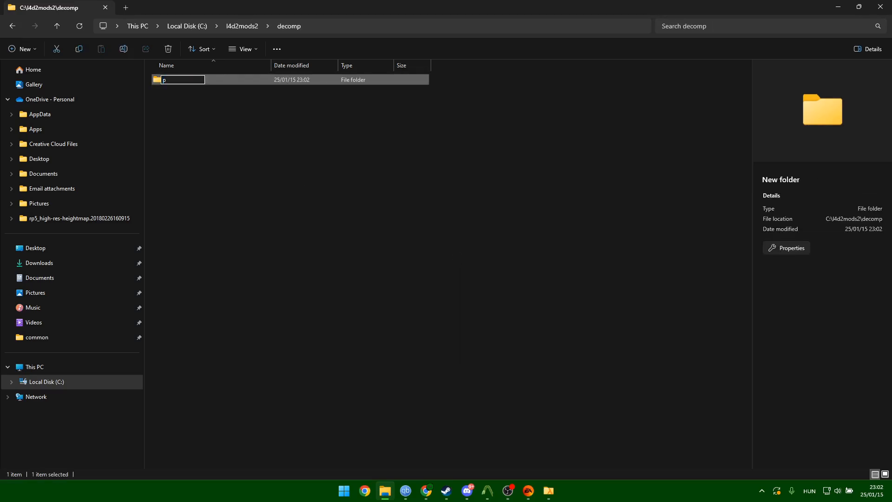
type("lastichair")
key("Return")
key("Return")
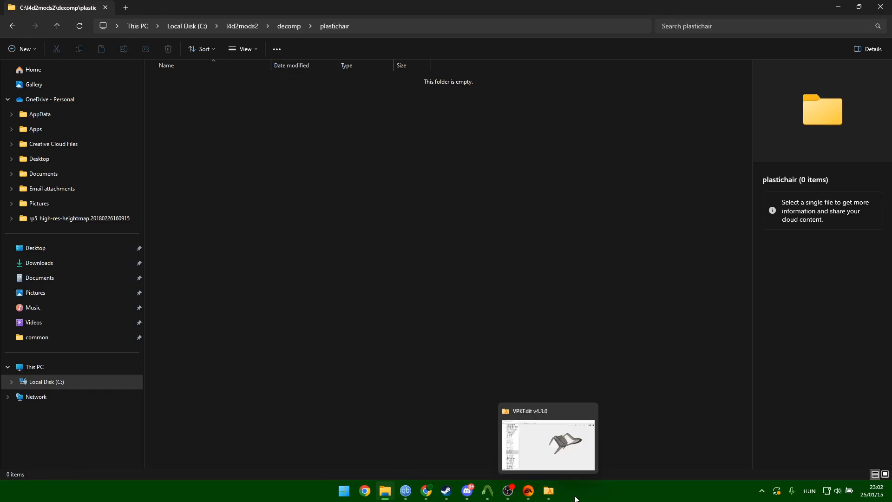
Drag the four plastic_chair001 files from VPKEdit into plastichair.
left_click(549, 490)
double_click(375, 7)
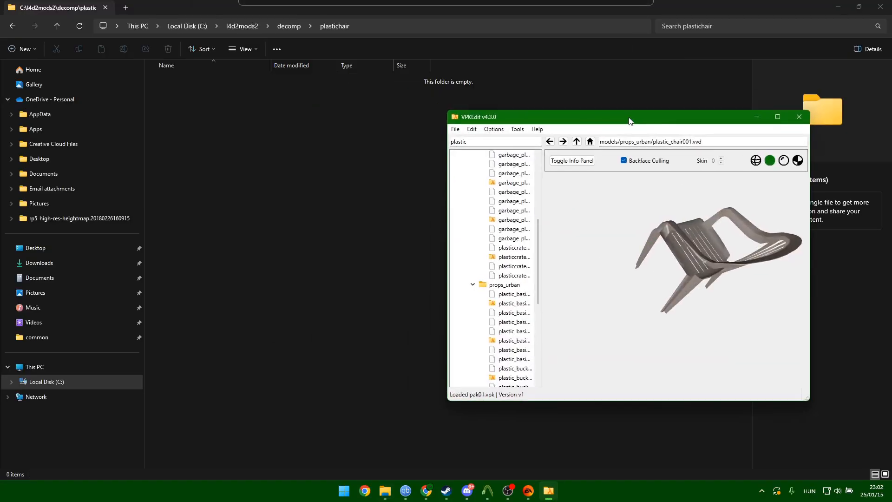
left_click_drag(662, 294, 744, 294)
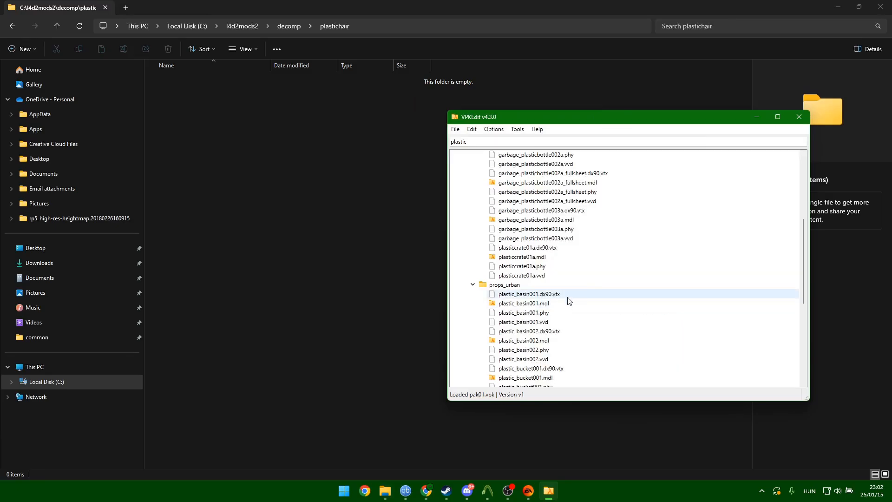
scroll(567, 300, "down", 3)
left_click_drag(533, 330, 242, 177)
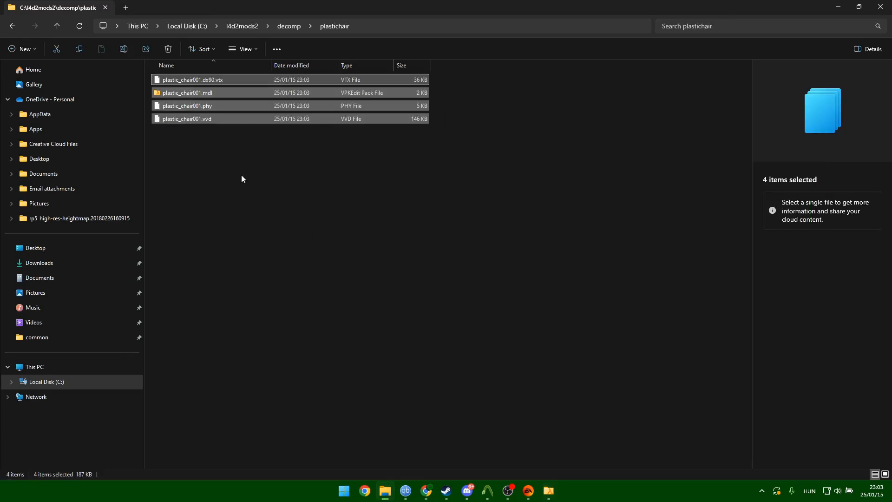
left_click(396, 218)
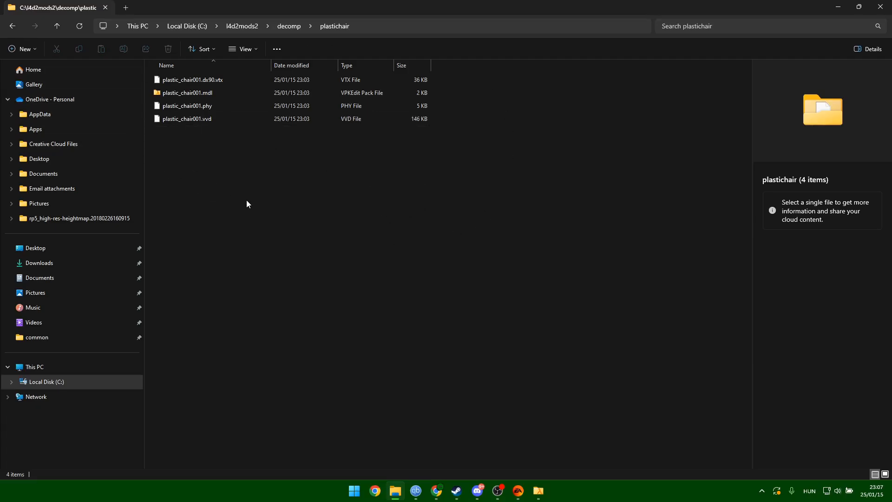
Create an empty 'decomped' folder in decomp beside plastichair.
left_click(56, 26)
right_click(188, 114)
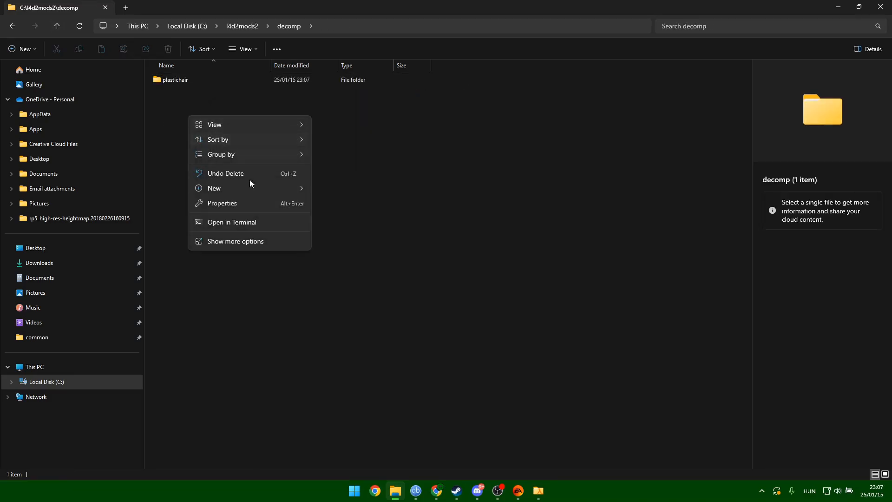
mouse_move(272, 189)
left_click(321, 186)
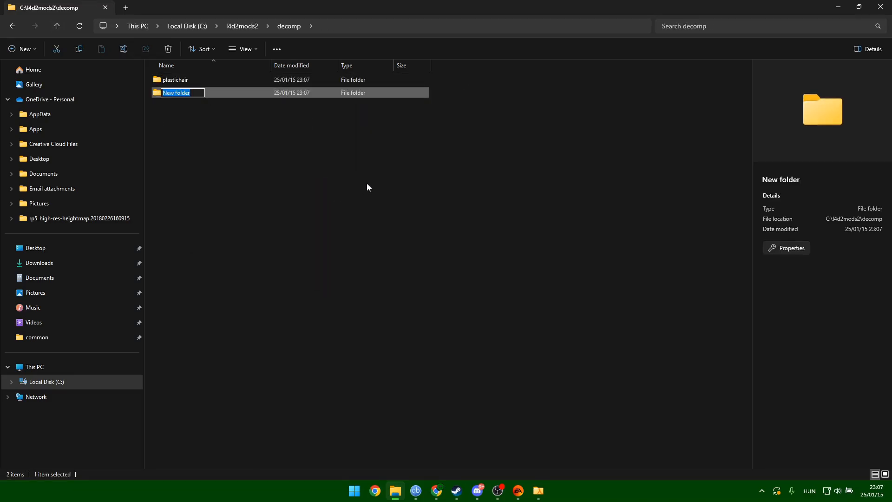
type("decomped")
key("Return")
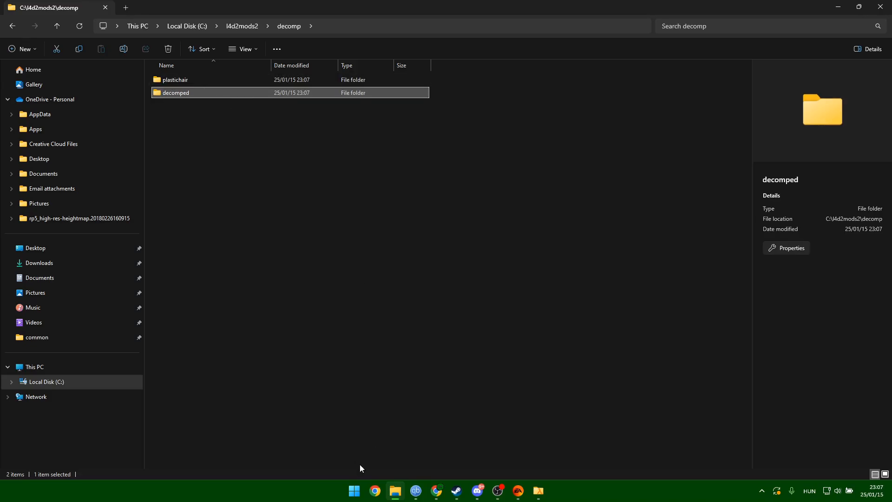
Launch Crowbar from the Start search.
left_click(354, 491)
type("co")
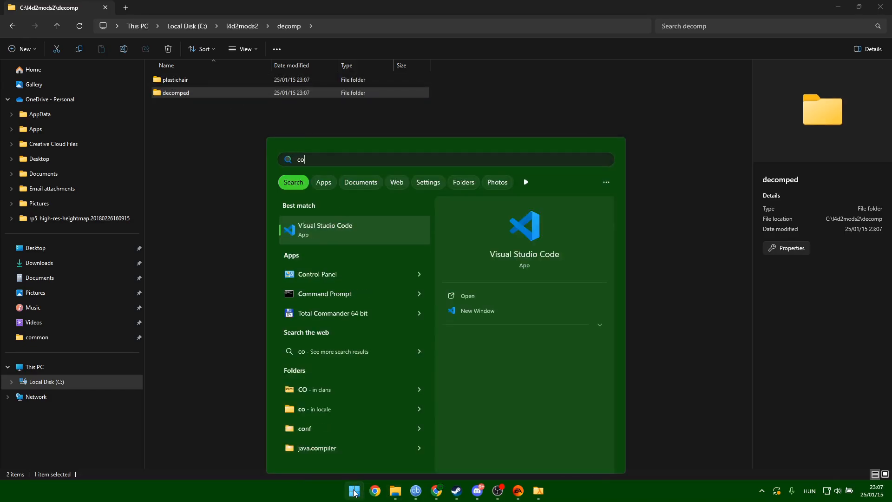
key("BackSpace")
type("rpw")
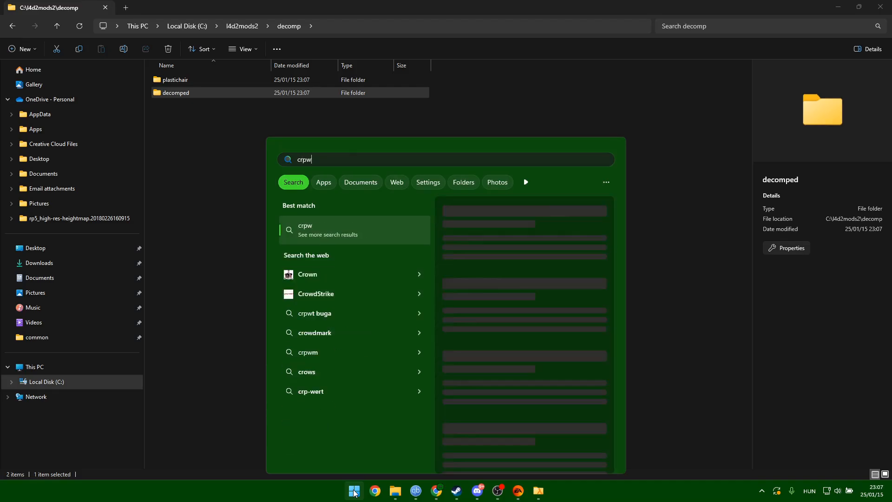
key("BackSpace")
key("BackSpace")
type("ow")
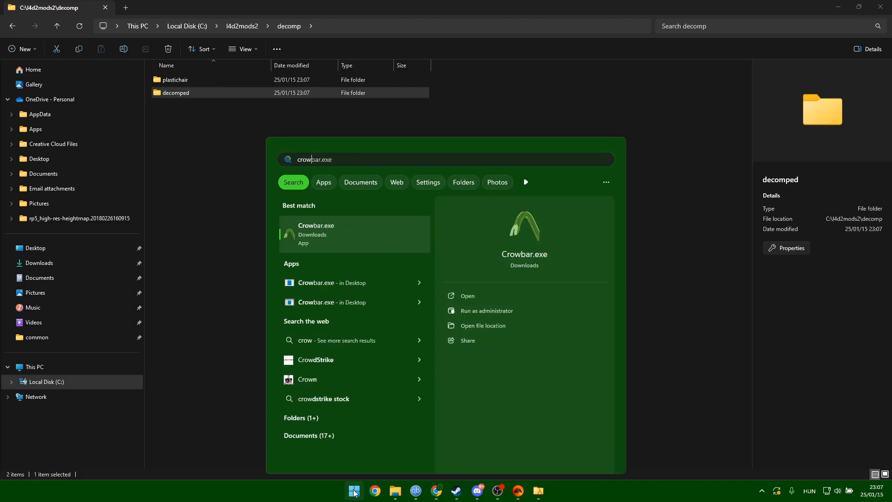
key("Return")
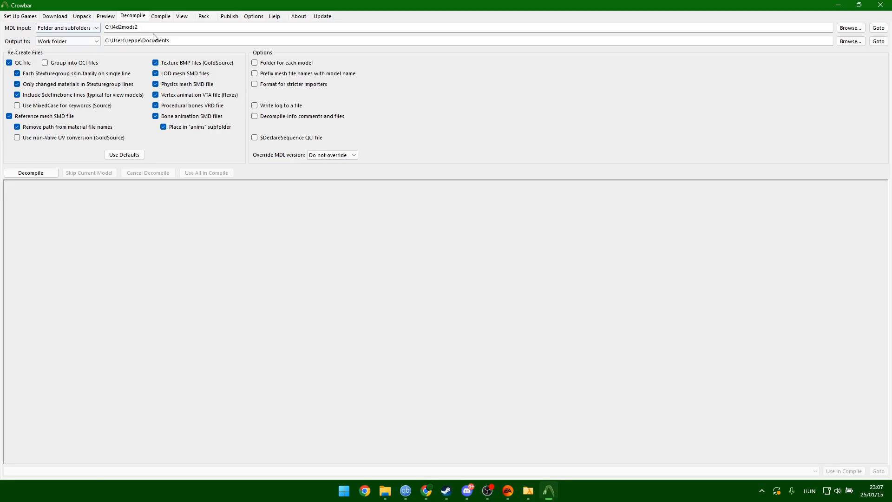
left_click_drag(253, 6, 466, 91)
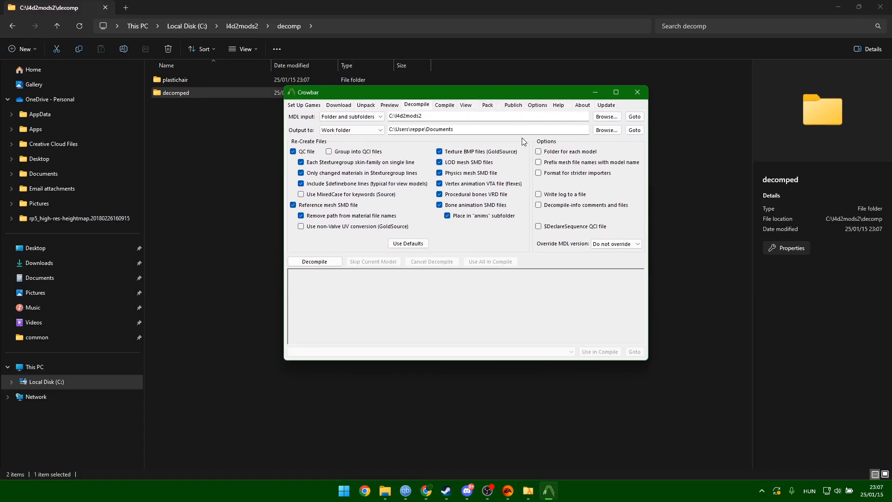
Set C:\l4d2mods2\decomp\plastichair as the decompile input folder.
left_click(606, 117)
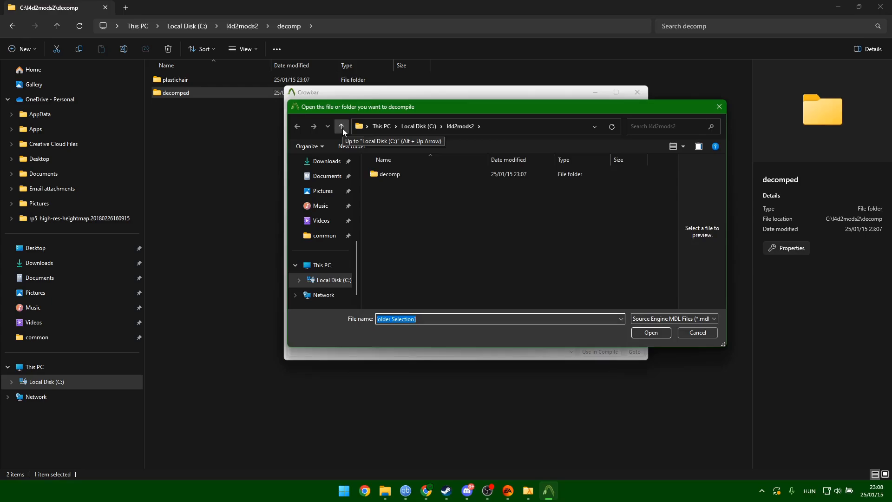
double_click(397, 174)
double_click(403, 187)
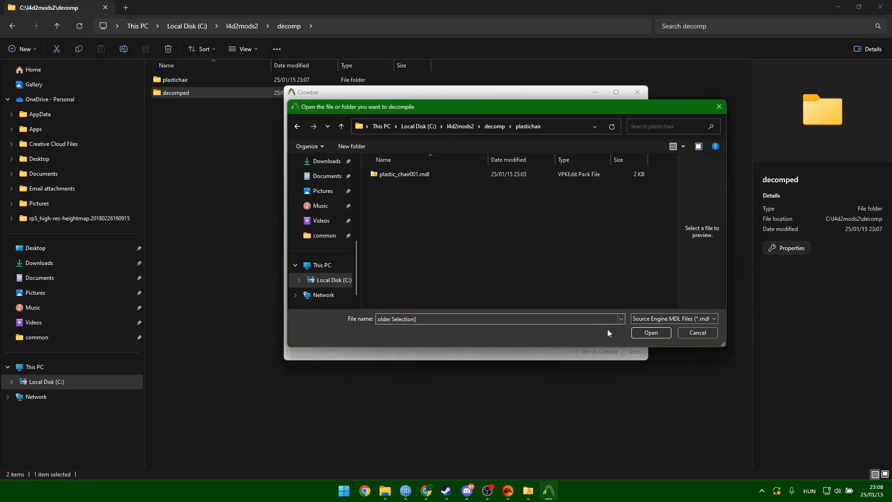
left_click(649, 333)
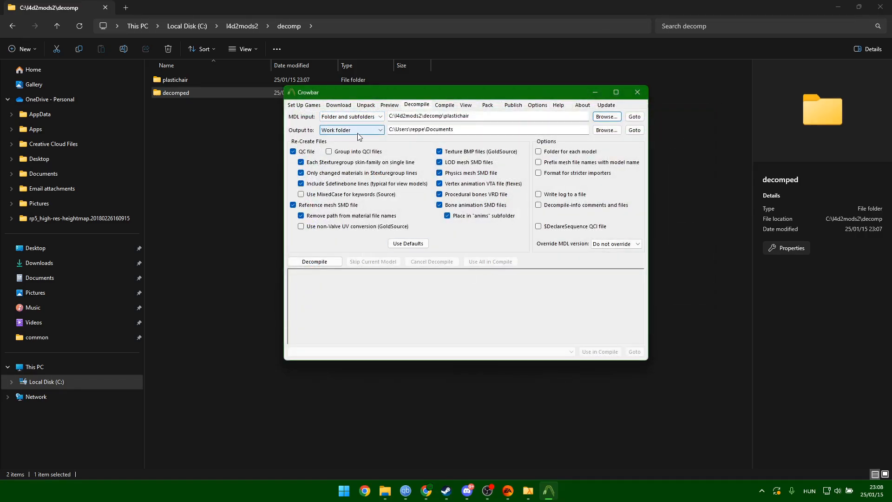
Set C:\l4d2mods2\decomp\decomped as the decompile output folder.
left_click(607, 130)
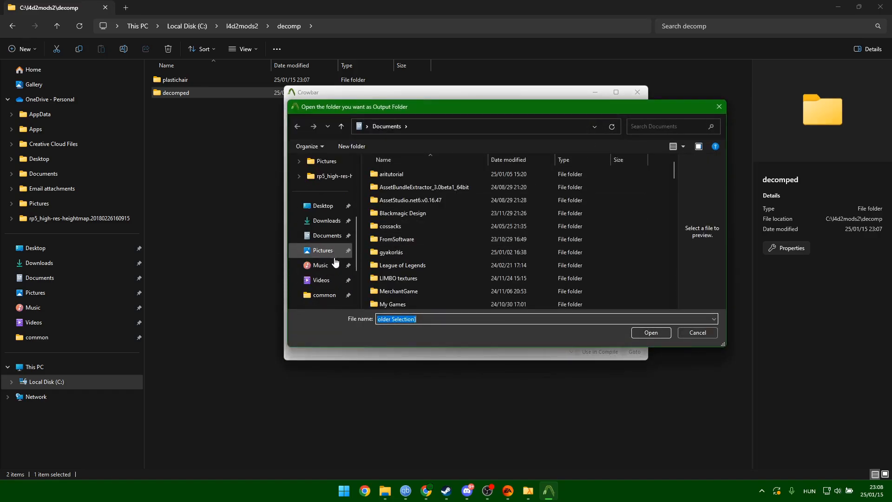
scroll(330, 263, "down", 3)
left_click(329, 266)
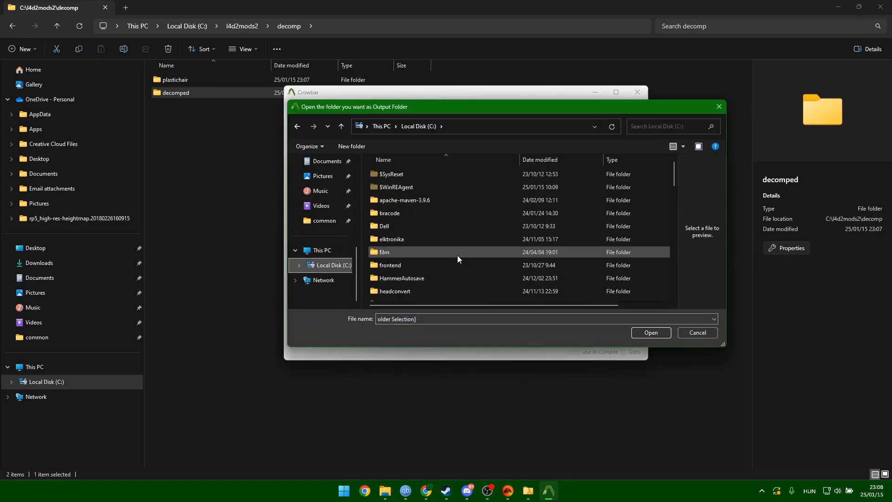
scroll(456, 251, "down", 5)
double_click(406, 230)
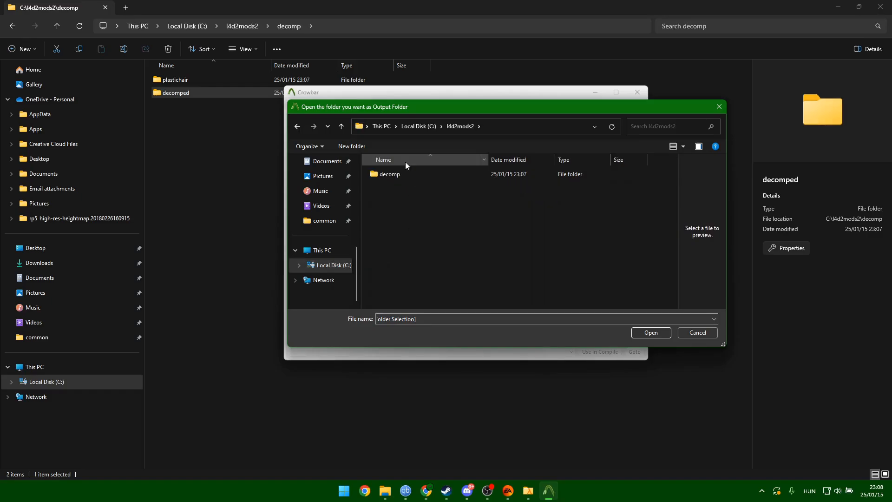
double_click(404, 173)
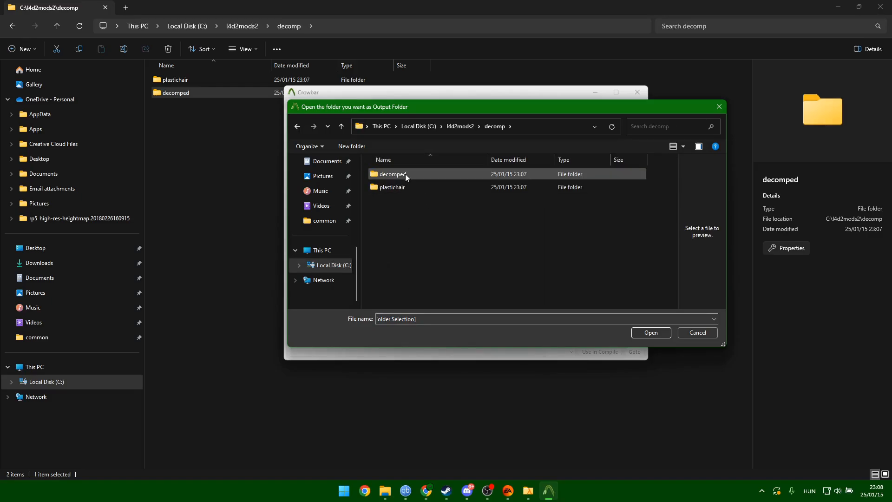
double_click(405, 173)
left_click(650, 332)
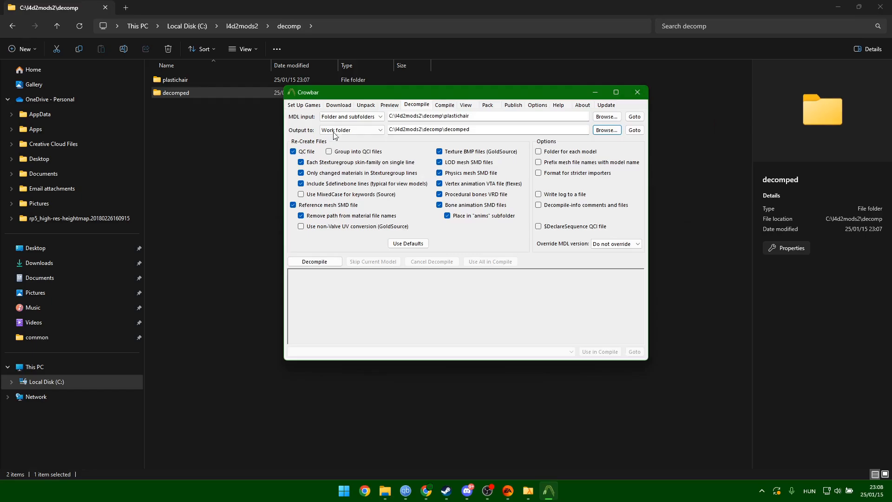
Decompile the chair models and check the resulting files in decomped.
left_click(316, 262)
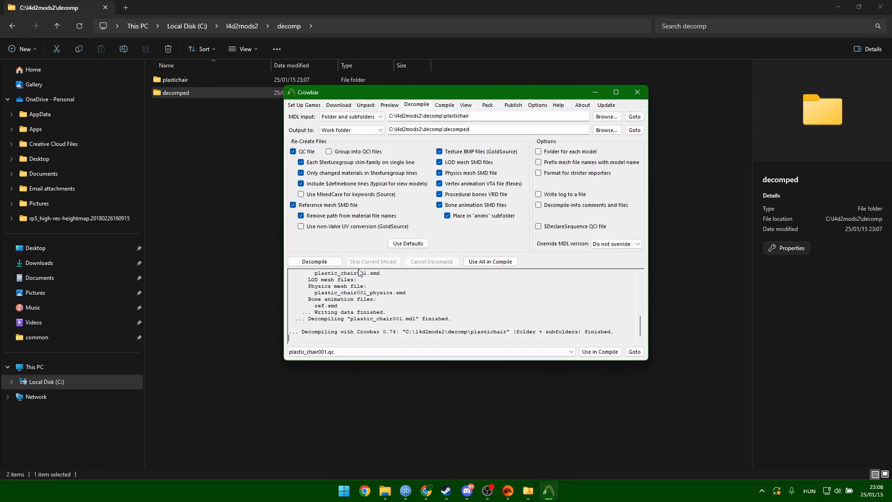
scroll(465, 326, "up", 10)
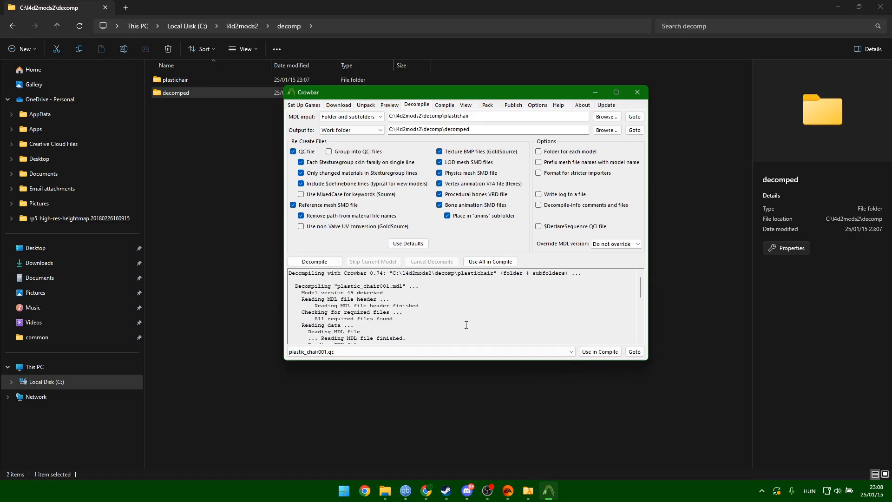
left_click(181, 91)
double_click(180, 91)
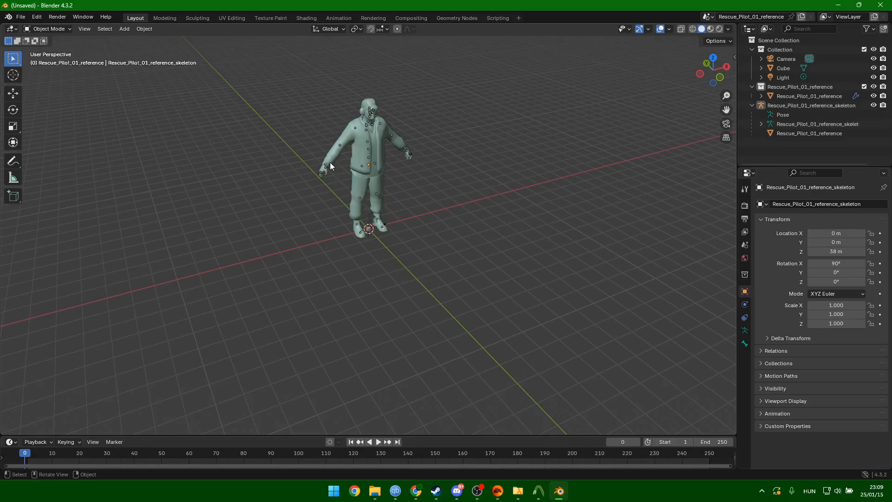
Delete the Rescue_Pilot_01 character mesh, leaving the default cube selected.
left_click(367, 137)
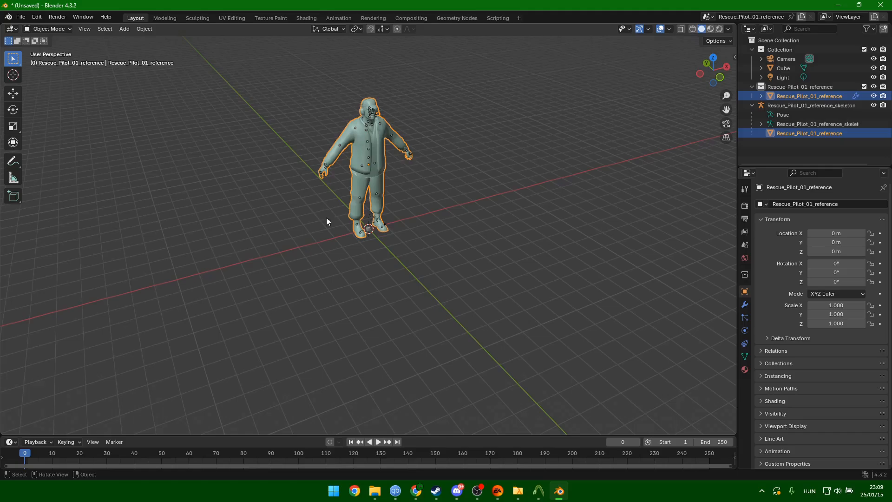
key("Delete")
key("Delete")
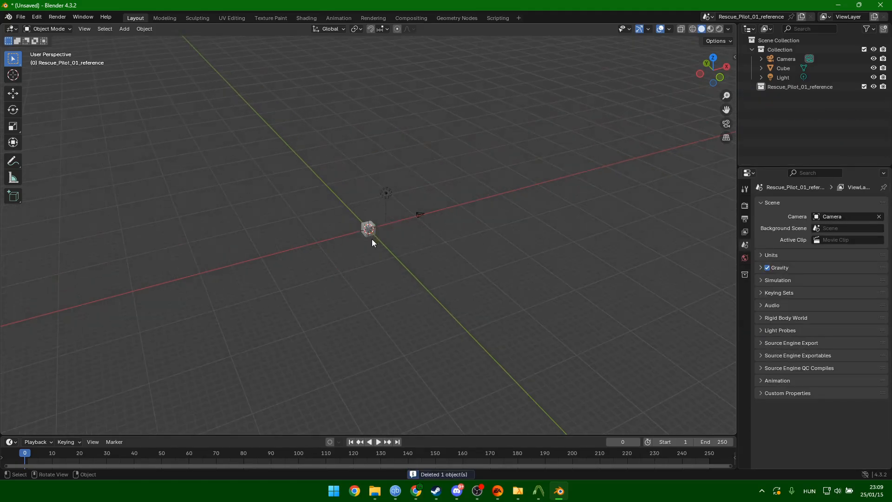
left_click(369, 230)
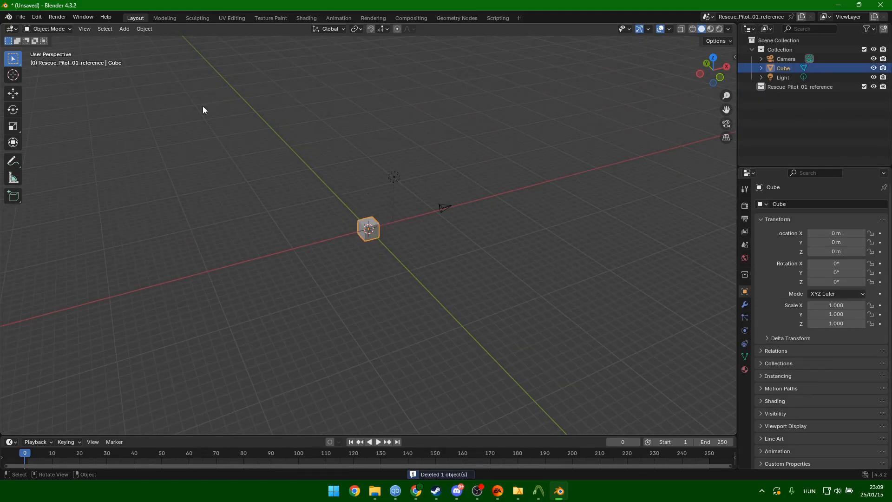
left_click(21, 19)
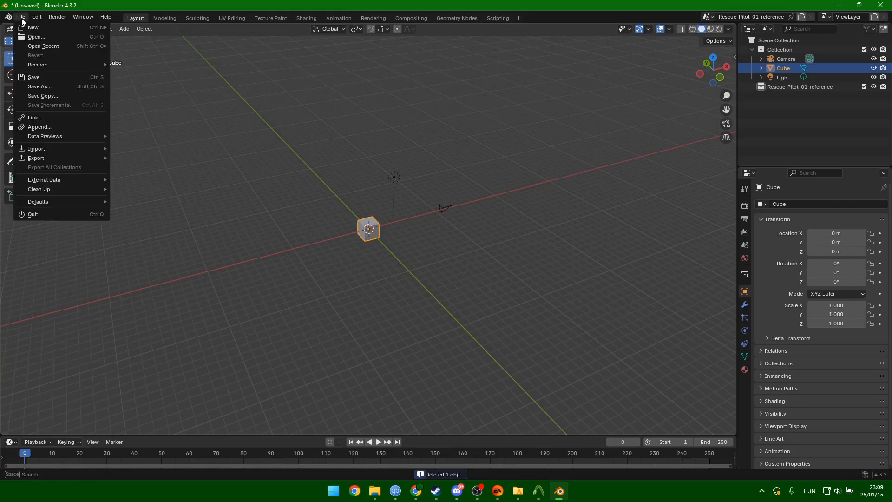
left_click(25, 18)
left_click(37, 16)
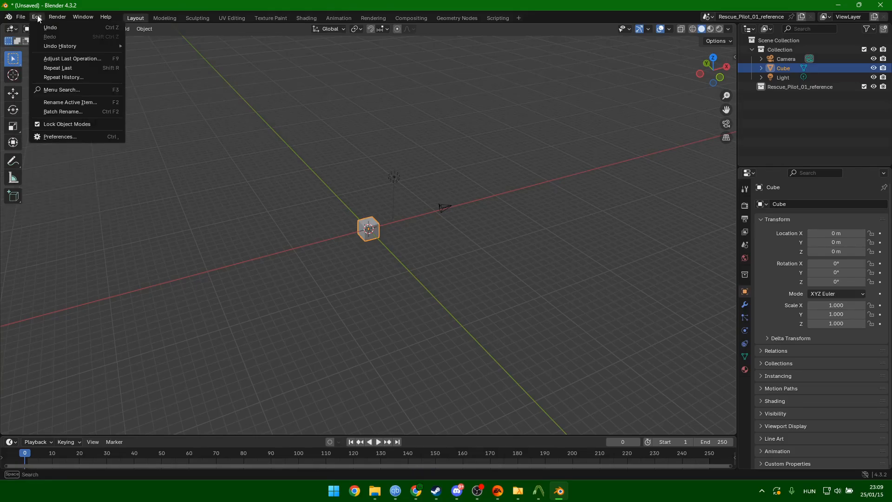
left_click(79, 137)
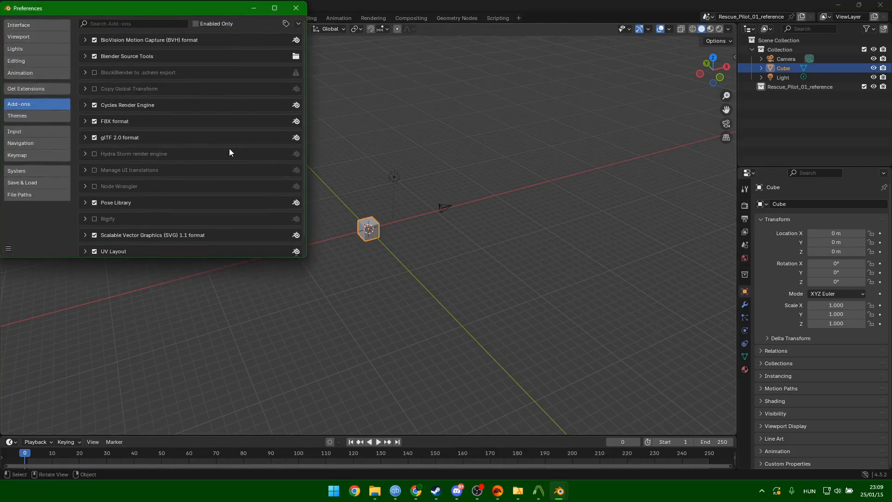
left_click(299, 24)
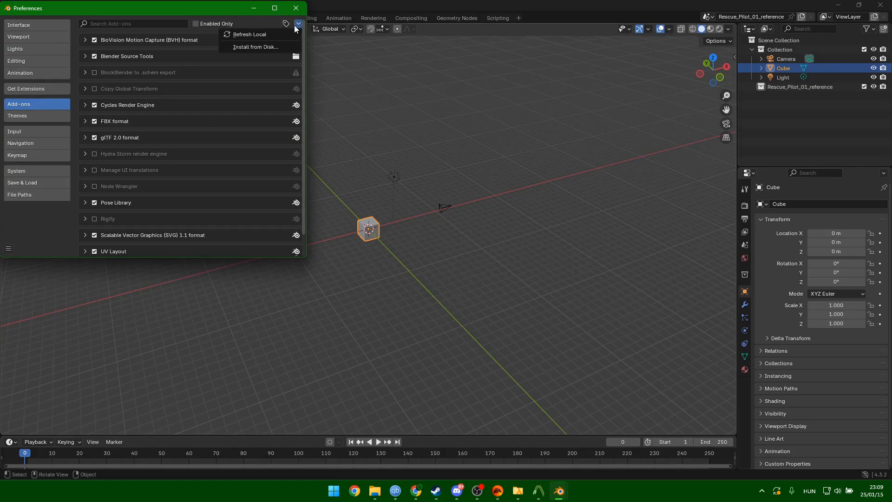
left_click(276, 46)
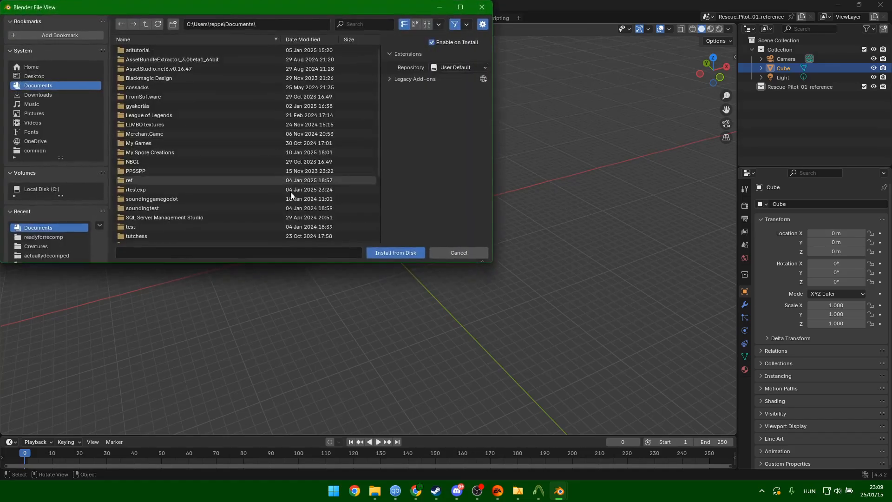
left_click(459, 252)
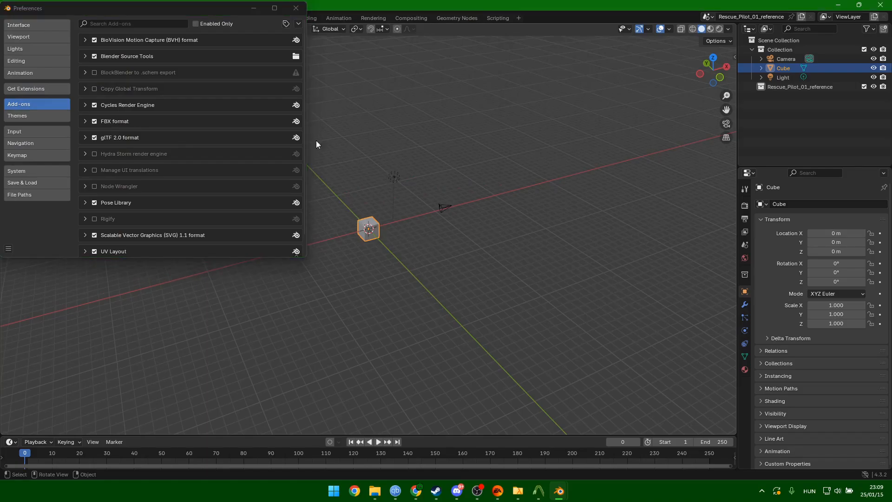
left_click(297, 9)
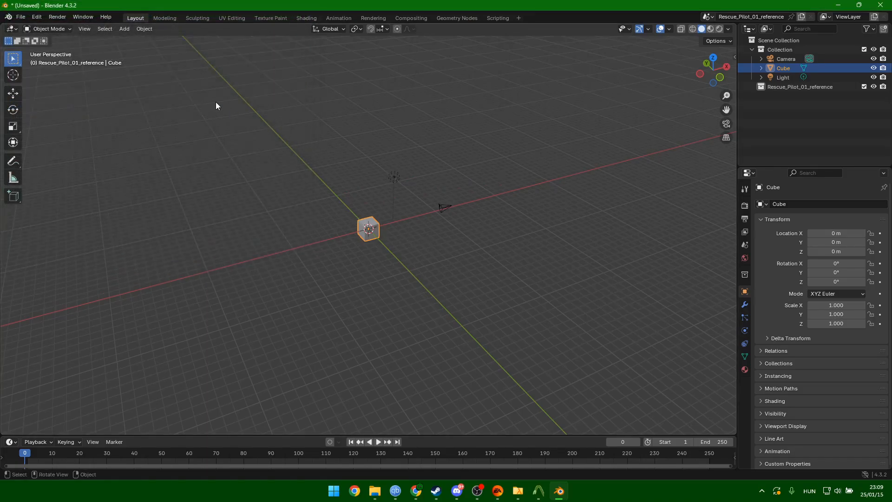
scroll(397, 257, "up", 5)
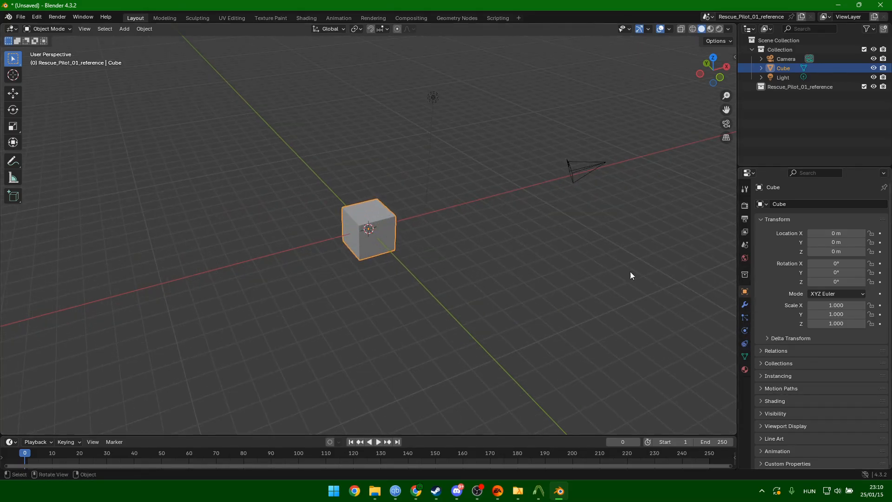
left_click(21, 17)
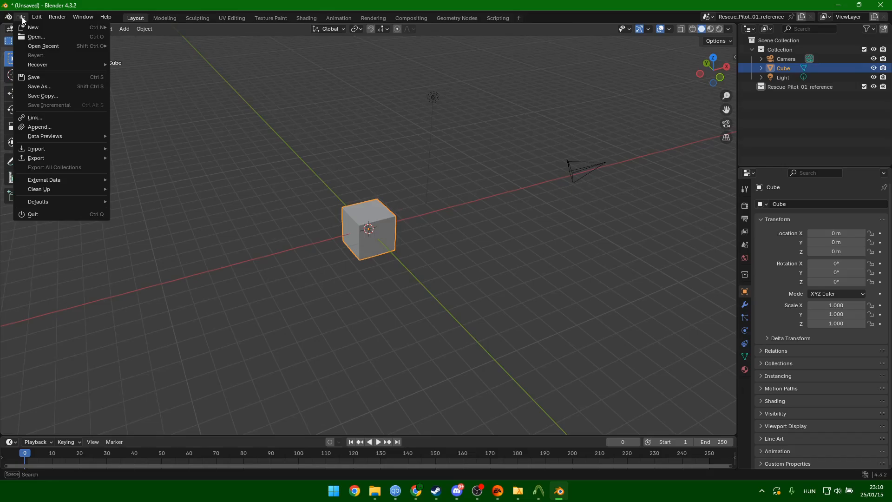
Import plastic_chair001.smd from C:\l4d2mods2\decomp\decomped via the Source Engine importer.
mouse_move(90, 150)
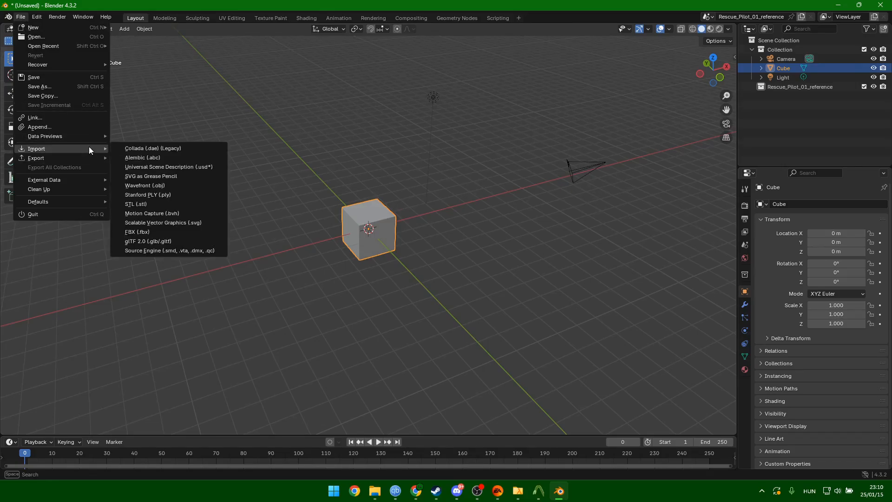
left_click(160, 250)
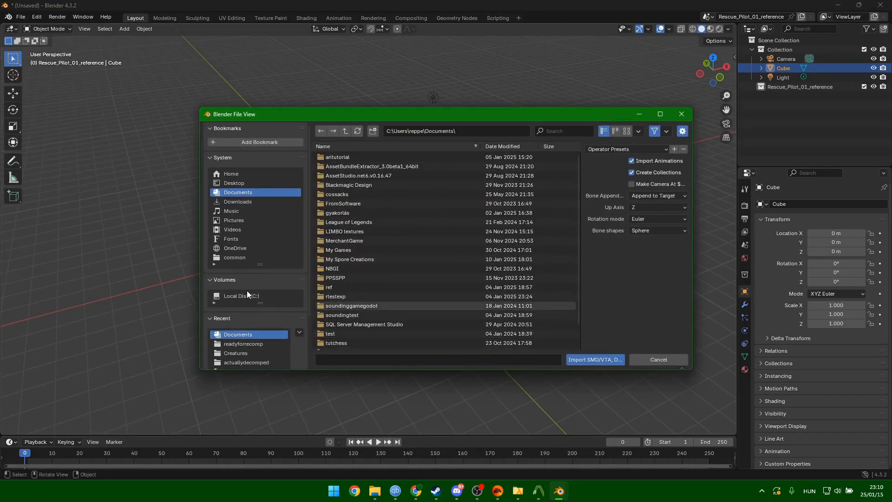
double_click(355, 259)
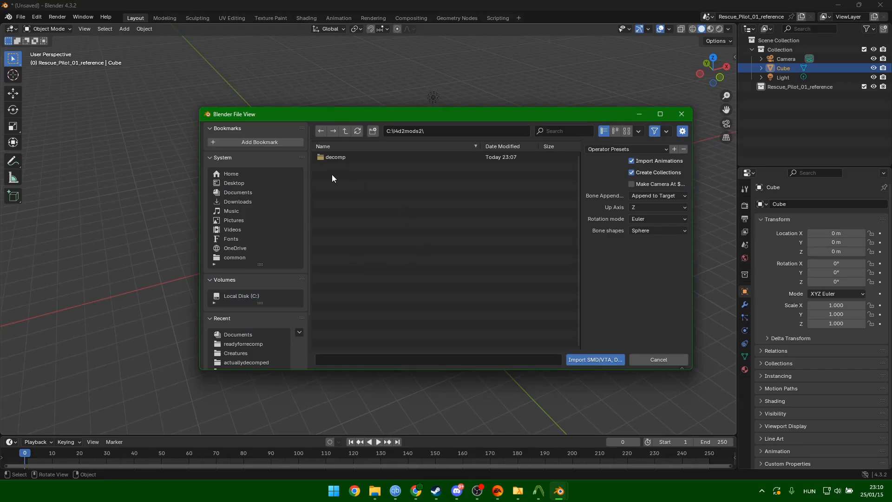
left_click(333, 158)
double_click(333, 158)
double_click(354, 158)
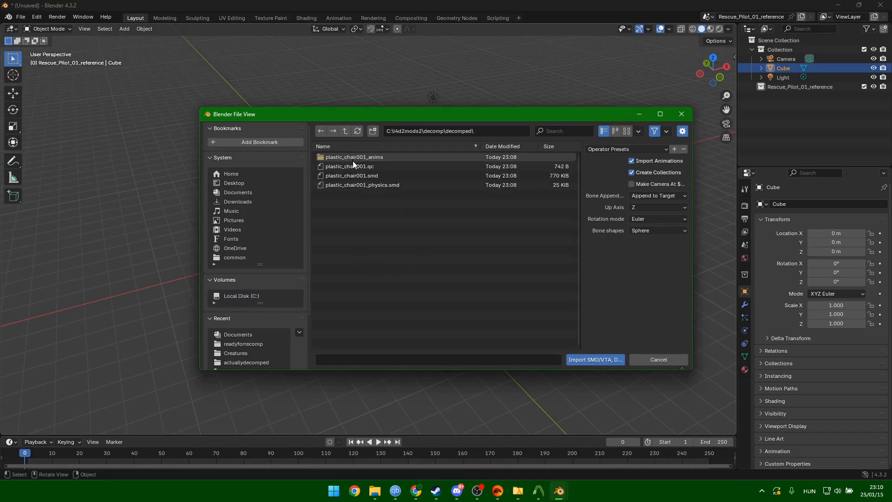
left_click(375, 175)
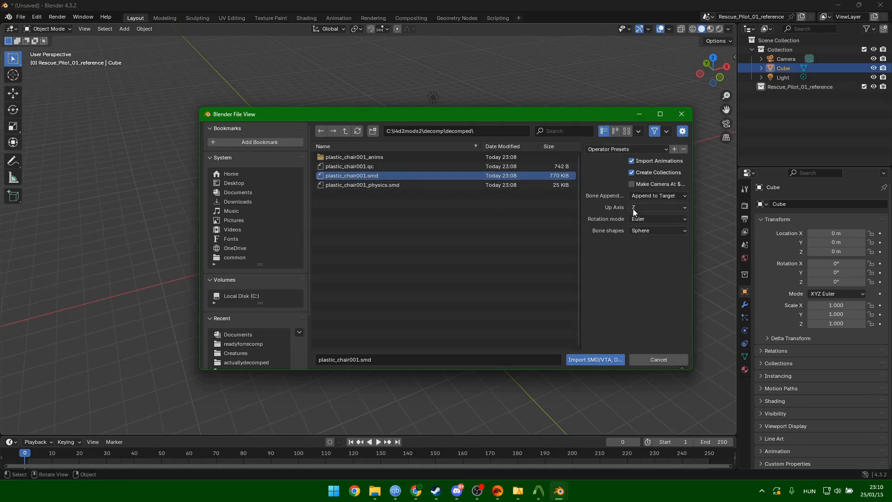
left_click(595, 360)
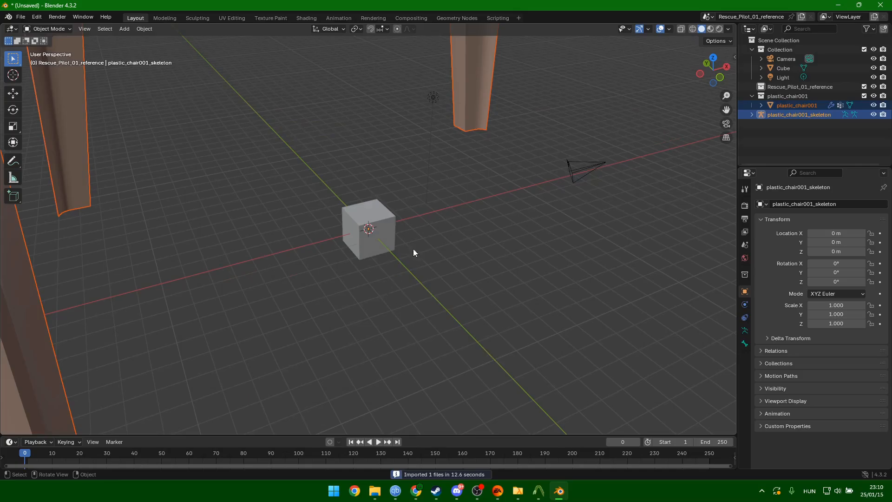
Orbit around the imported chair and inspect its mesh.
scroll(416, 232, "down", 8)
middle_click_drag(477, 178, 365, 179)
left_click(381, 169)
left_click(439, 166)
middle_click_drag(413, 199, 456, 164)
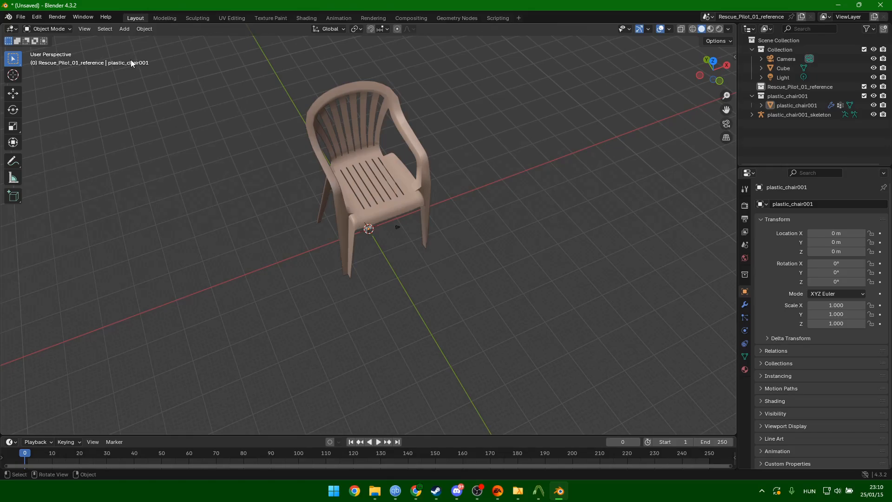
Import gooberino.dae from My Spore Creations\Creatures as a Collada model.
left_click(21, 17)
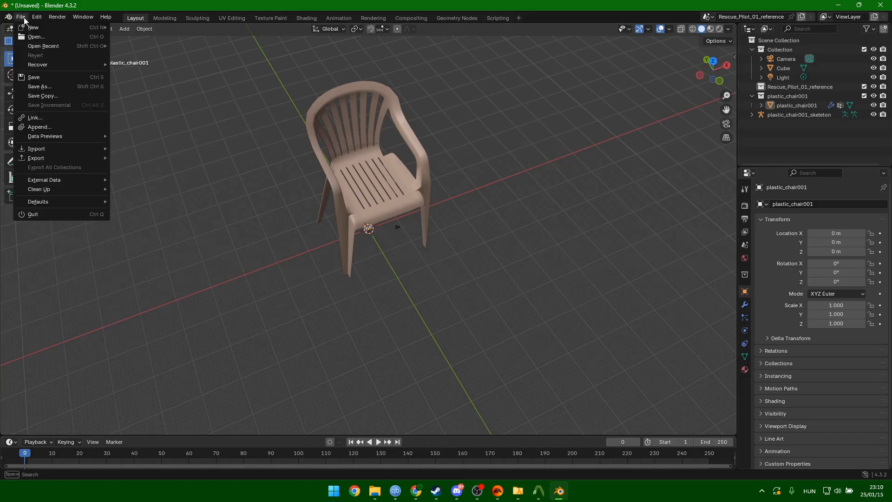
mouse_move(93, 148)
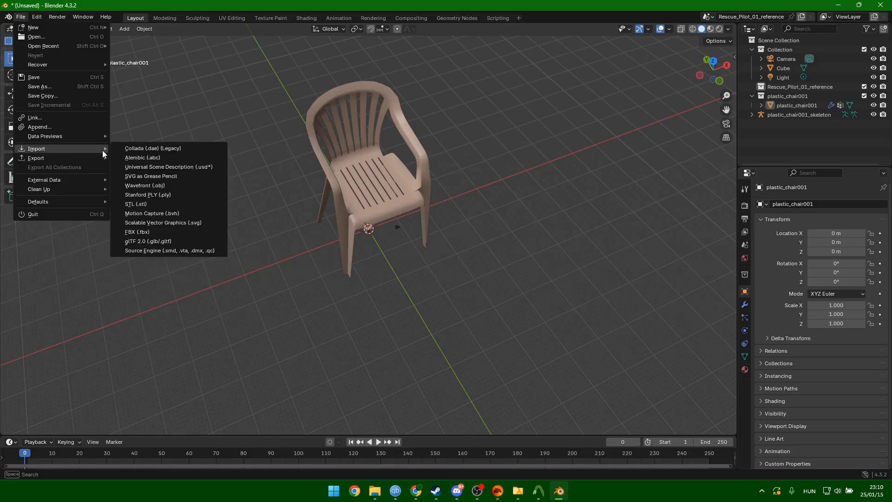
left_click(151, 149)
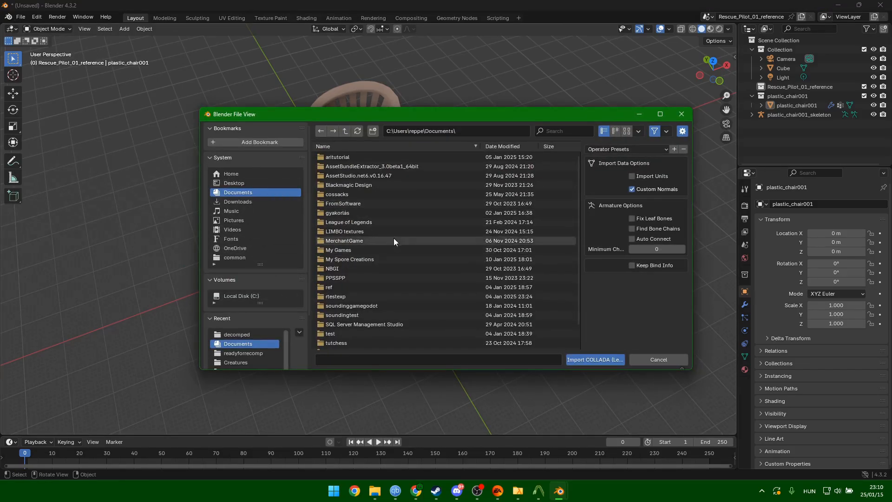
left_click(358, 259)
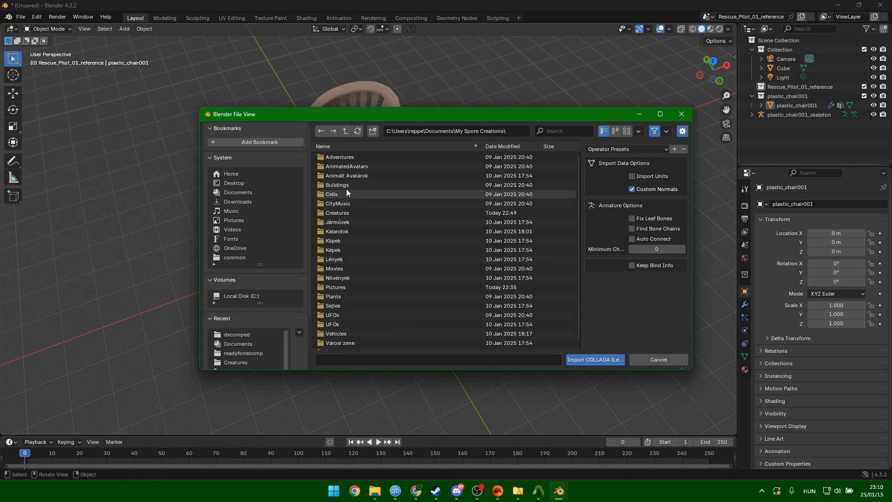
left_click(354, 213)
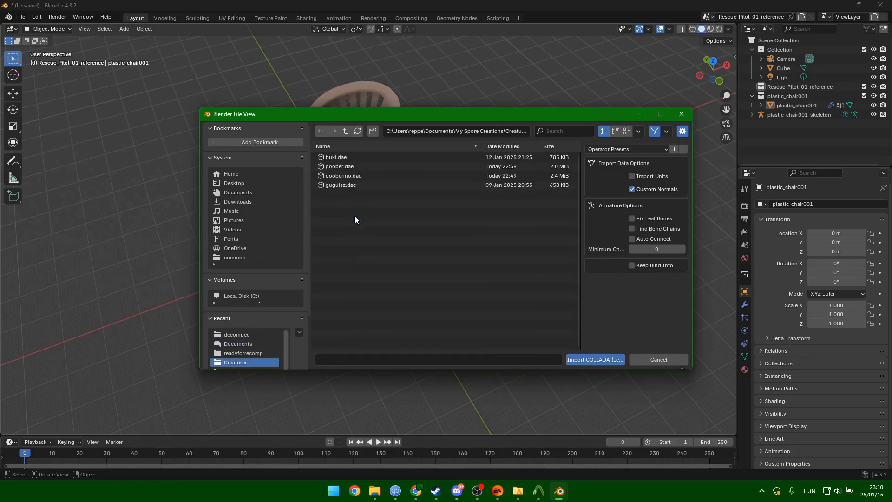
left_click(357, 176)
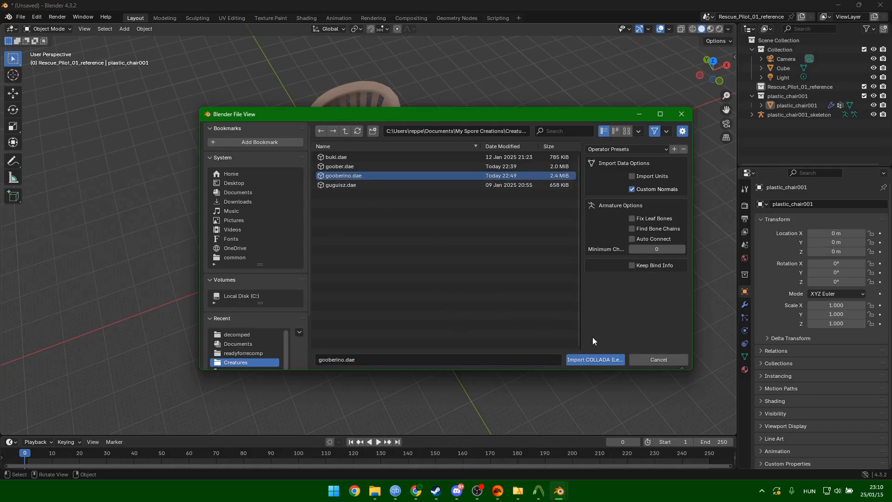
left_click(592, 359)
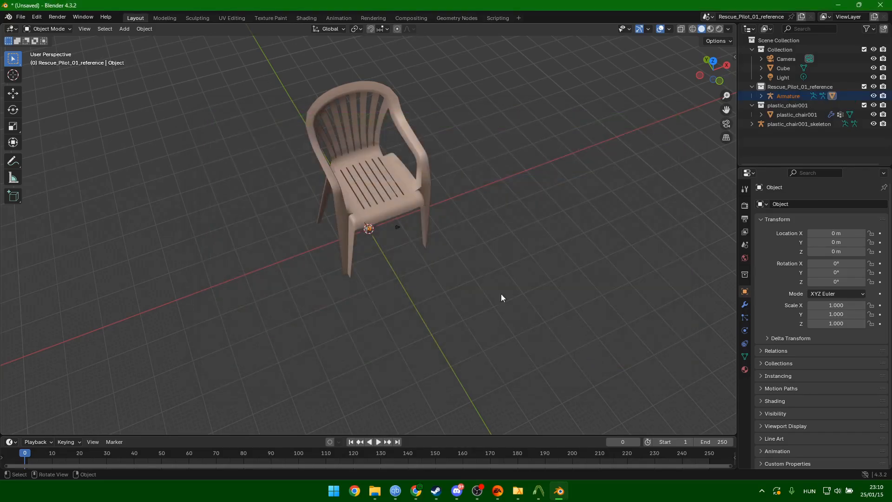
Scale the imported creature up, then shrink it back down to fit the chair.
scroll(414, 268, "down", 2)
scroll(373, 240, "up", 10)
middle_click_drag(395, 260, 383, 202)
scroll(398, 250, "down", 6)
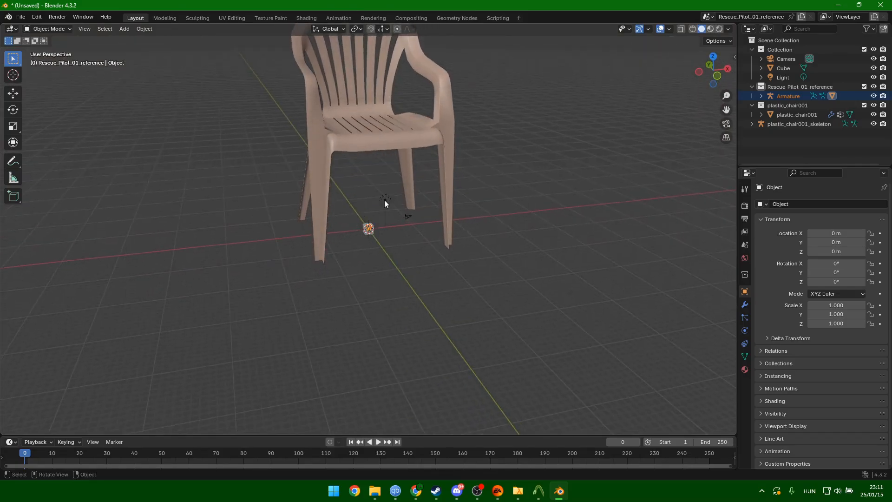
key("s")
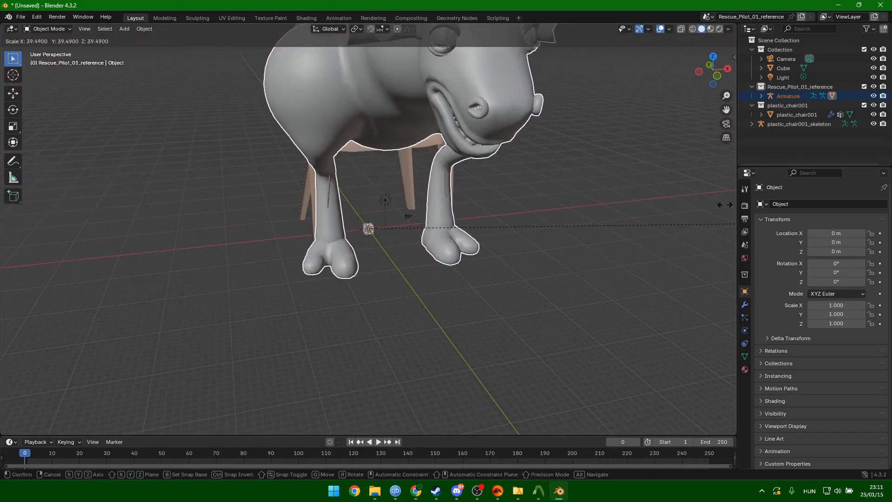
left_click(227, 180)
scroll(227, 179, "down", 3)
middle_click_drag(325, 181, 449, 187)
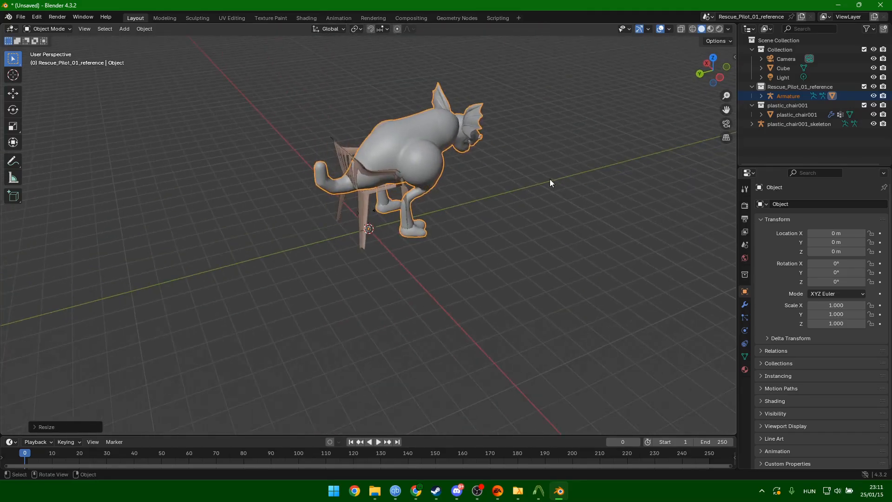
key("s")
left_click(485, 183)
Move the creature along the Y axis so it sits inside the plastic chair.
middle_click_drag(526, 189, 477, 183)
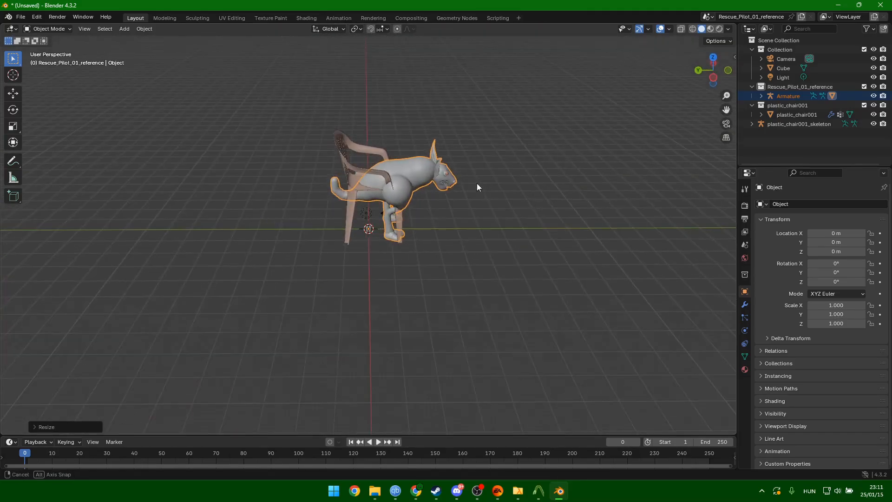
key("g")
key("y")
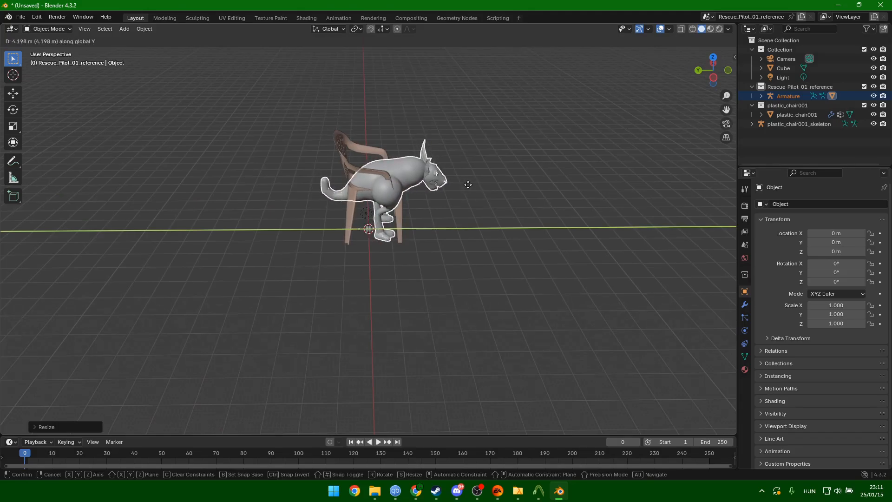
left_click(458, 183)
middle_click_drag(458, 183, 418, 181)
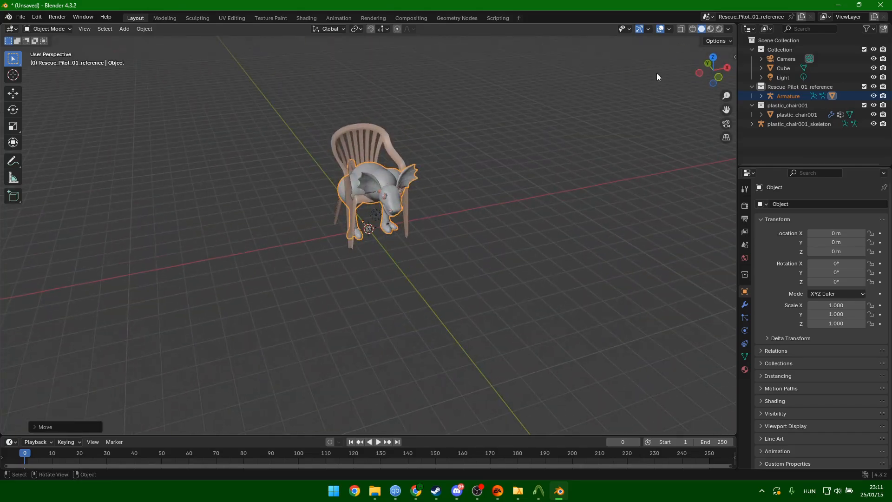
Switch the viewport to Material Preview and turn the view toward the creature.
left_click(711, 29)
key("g")
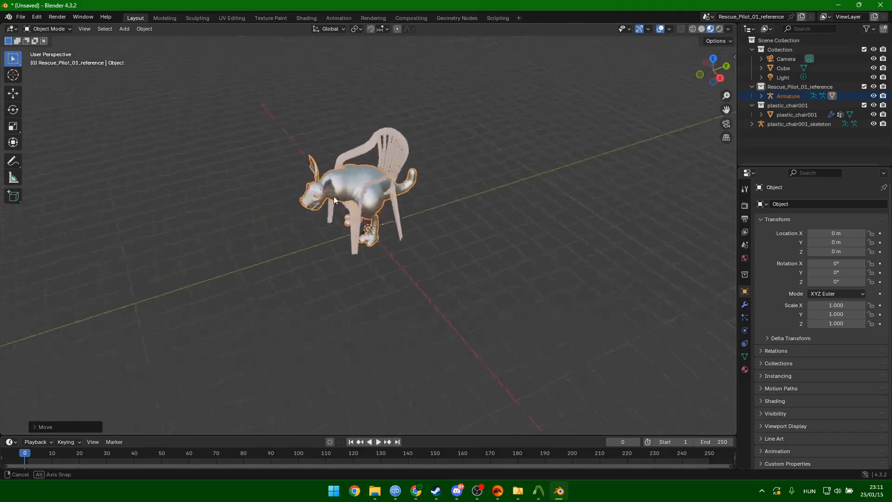
middle_click_drag(437, 170, 398, 168)
middle_click_drag(509, 148, 605, 153)
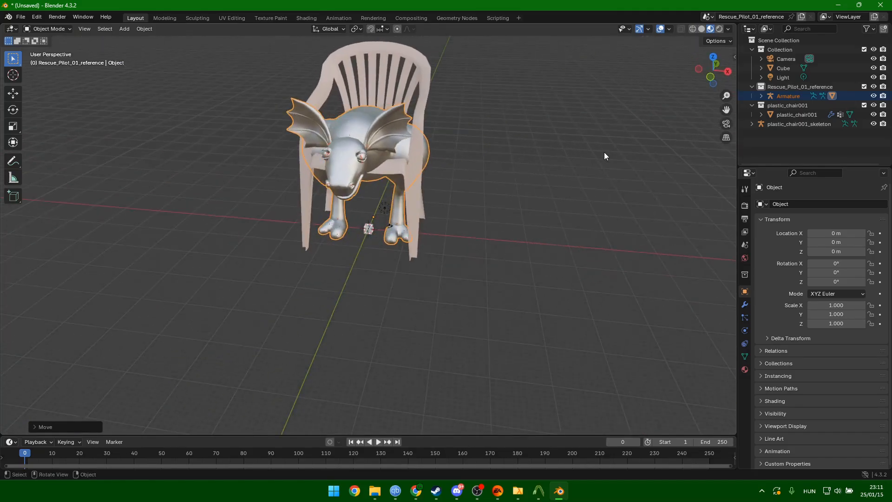
Assign the existing plastic_table_set001 material to the creature mesh.
left_click(745, 370)
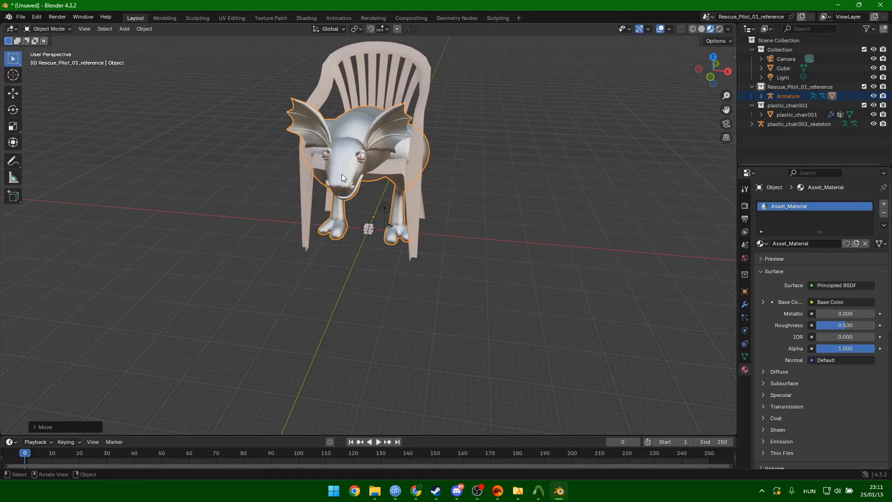
left_click(762, 243)
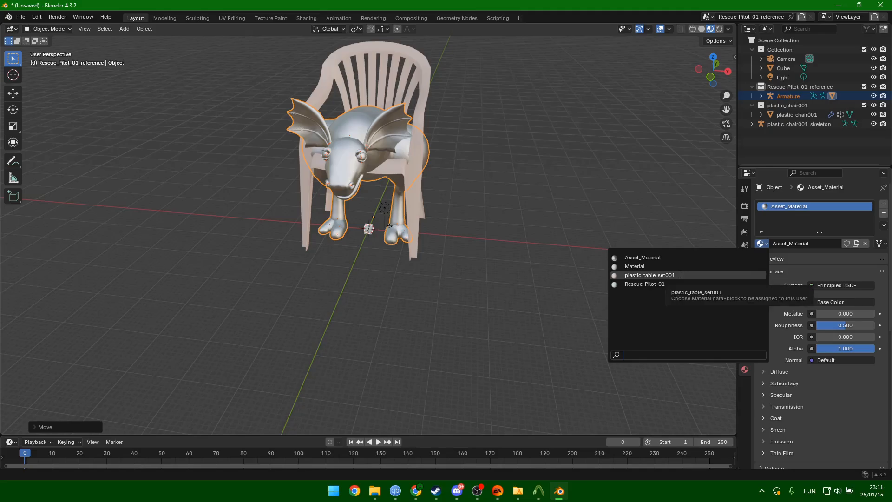
left_click(679, 275)
middle_click_drag(278, 164, 361, 170)
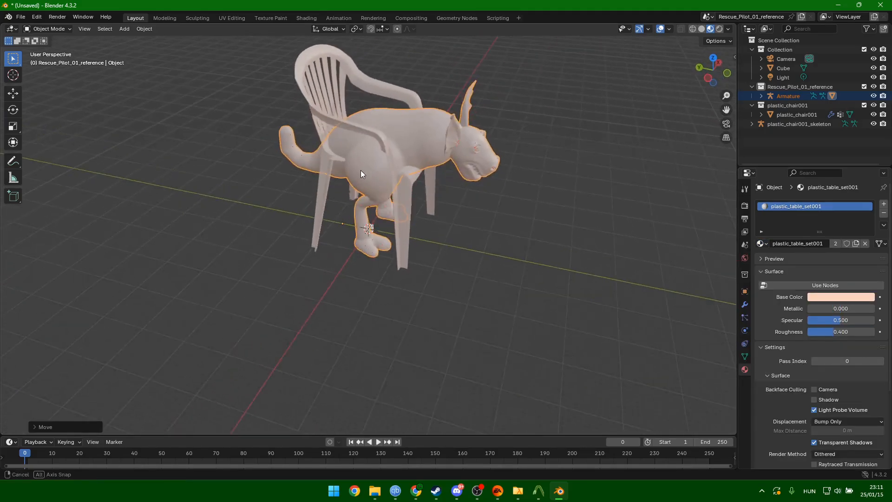
left_click(327, 88)
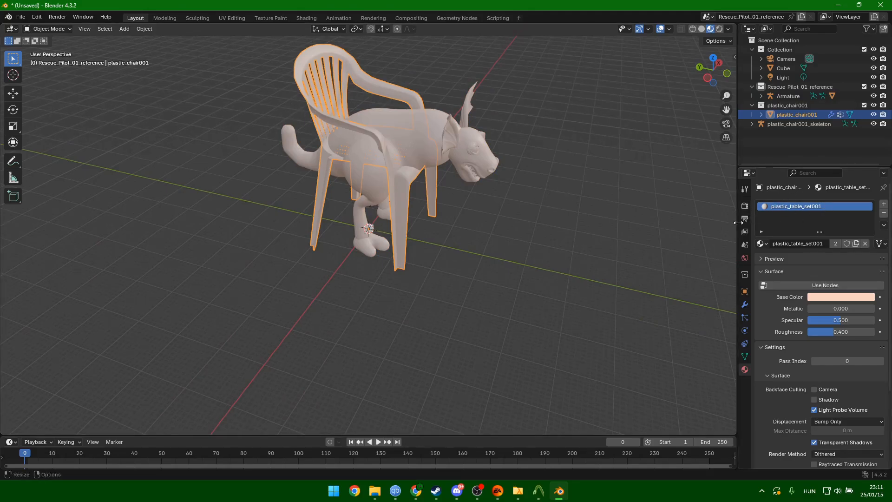
left_click(451, 124)
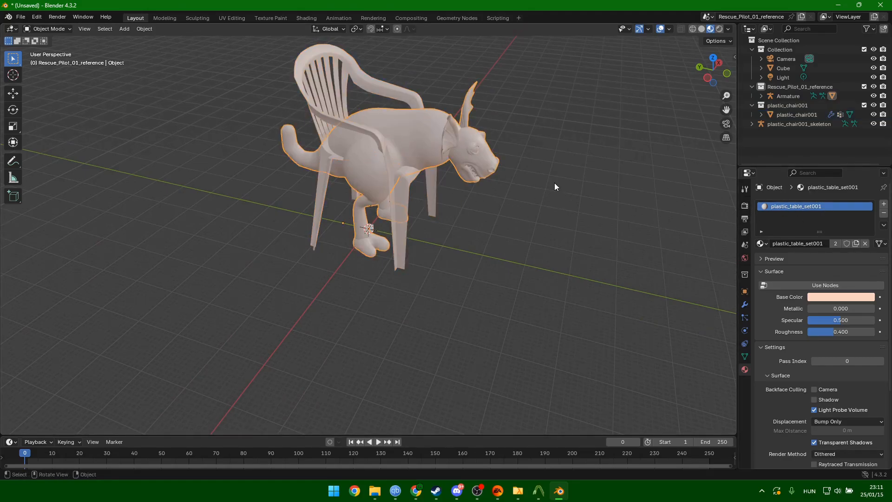
Delete the plastic chair mesh from the scene.
left_click(308, 103)
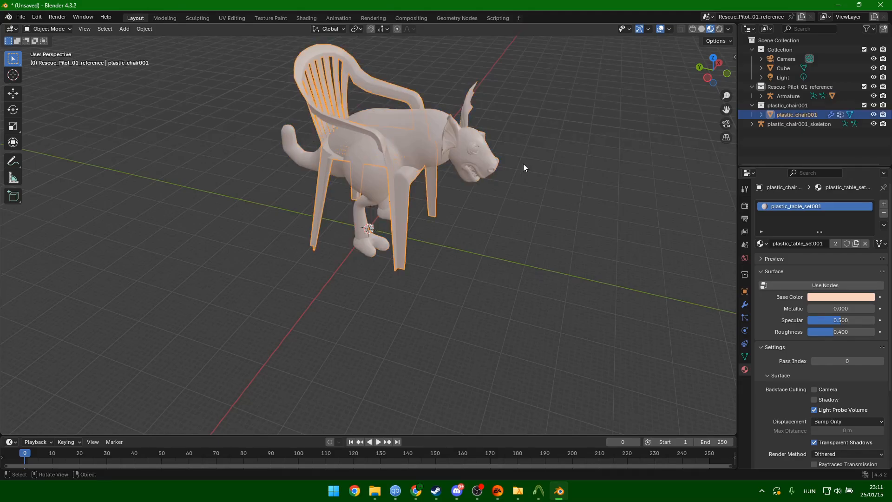
middle_click_drag(523, 164, 440, 183)
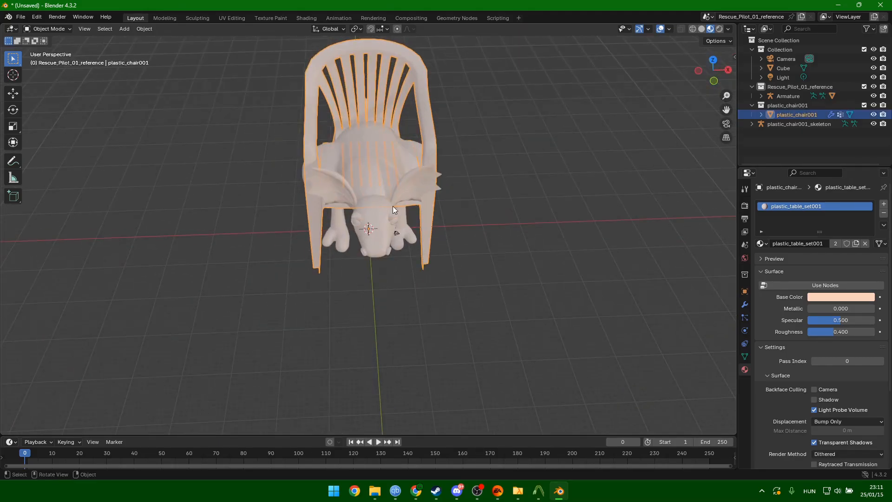
middle_click_drag(392, 205, 429, 191)
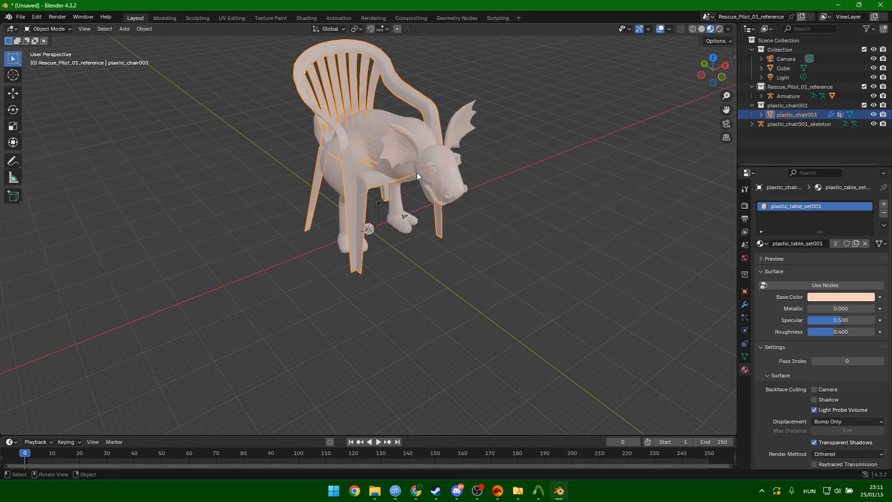
middle_click_drag(423, 162, 518, 194)
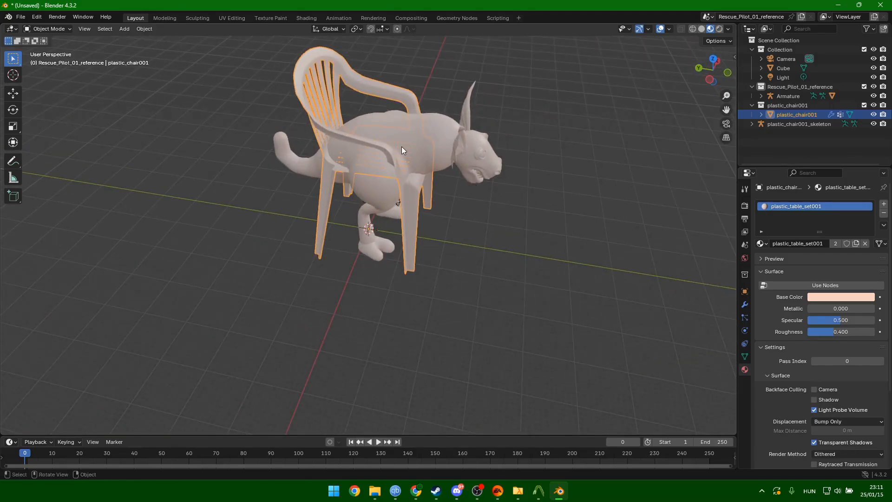
middle_click_drag(402, 146, 394, 180)
key("Delete")
Delete the Light, Camera and plastic_chair001_skeleton, then select the creature mesh.
left_click(381, 204)
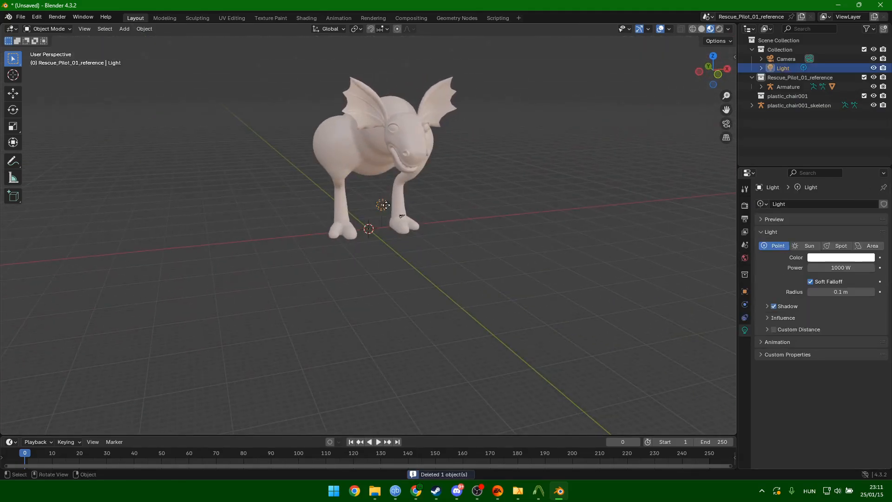
key("Delete")
left_click(402, 216)
key("Delete")
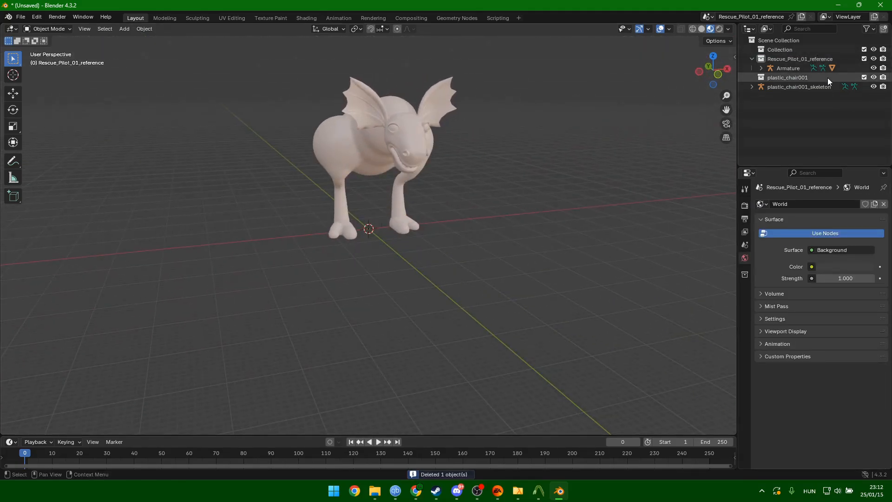
left_click(790, 87)
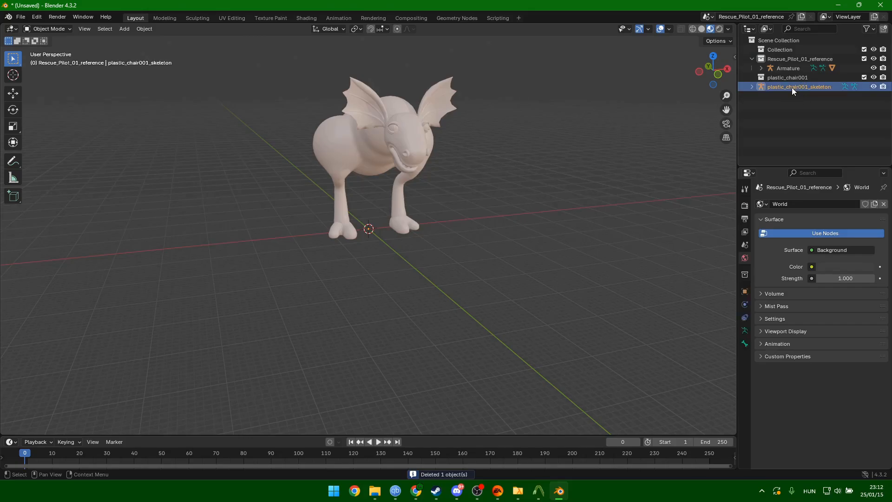
key("Delete")
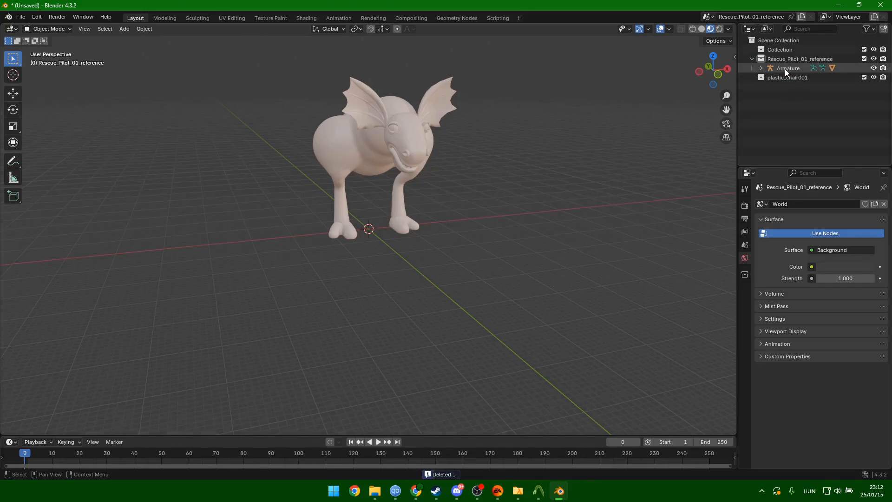
left_click(421, 122)
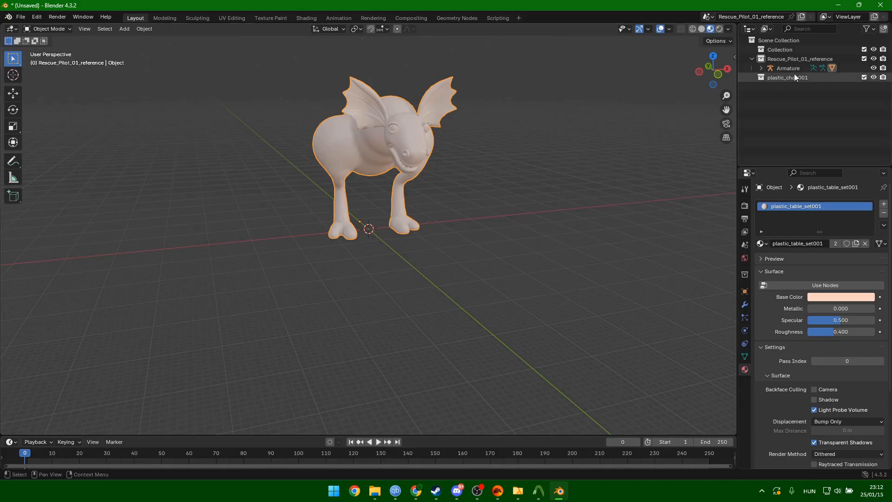
Select the creature mesh under the expanded Armature and bring up the Clear Parent menu with Alt+P.
middle_click_drag(472, 151, 453, 191)
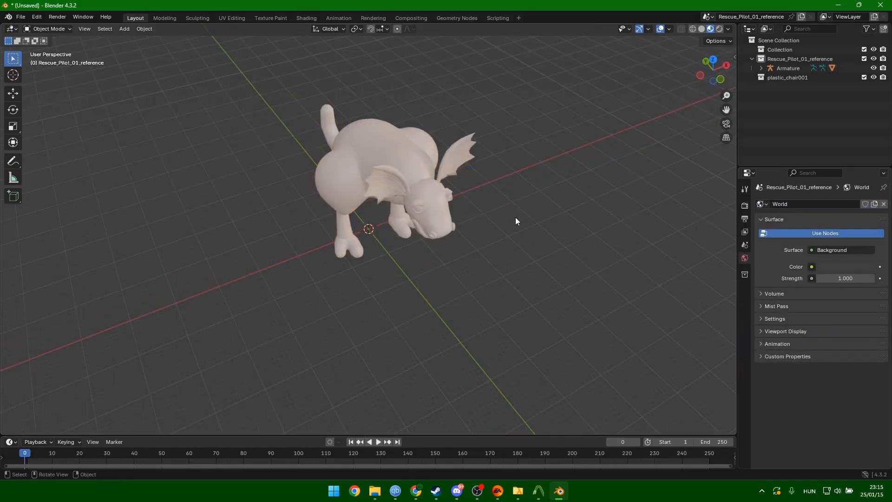
left_click(395, 160)
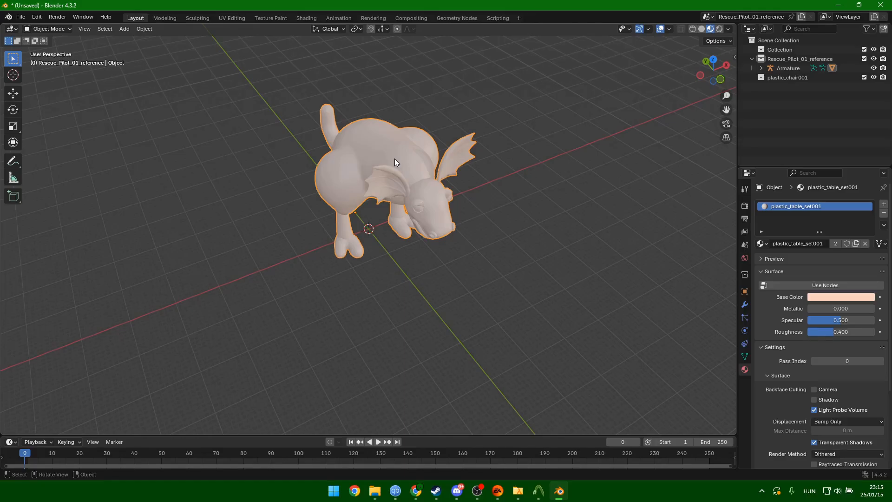
left_click(761, 68)
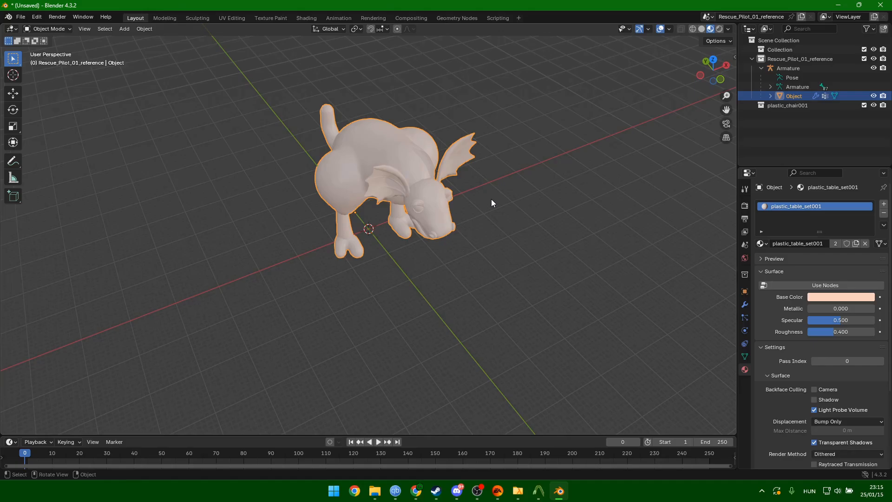
middle_click_drag(492, 198, 474, 191)
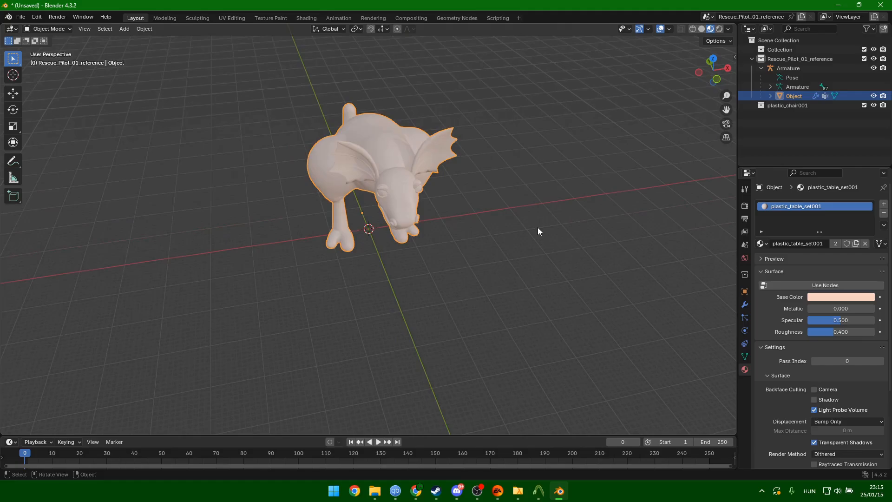
key("alt+p")
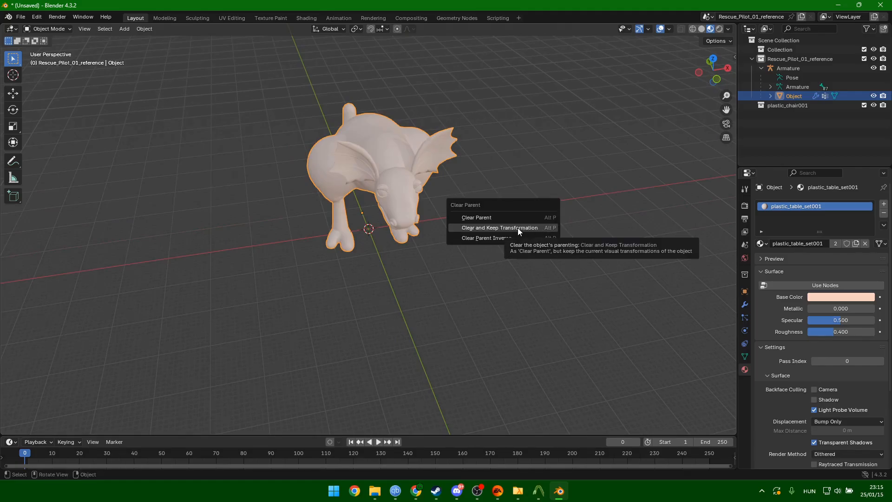
Clear the creature mesh's parent, delete the Armature, and reselect the creature.
left_click(518, 228)
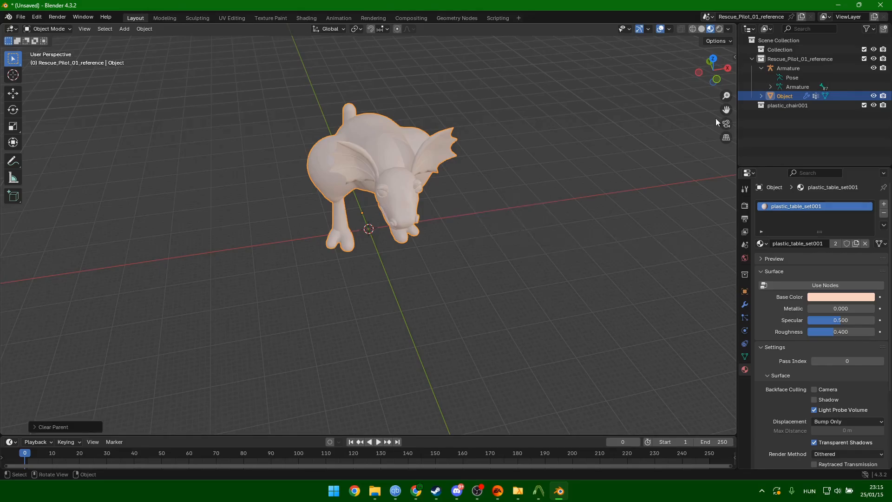
left_click(799, 68)
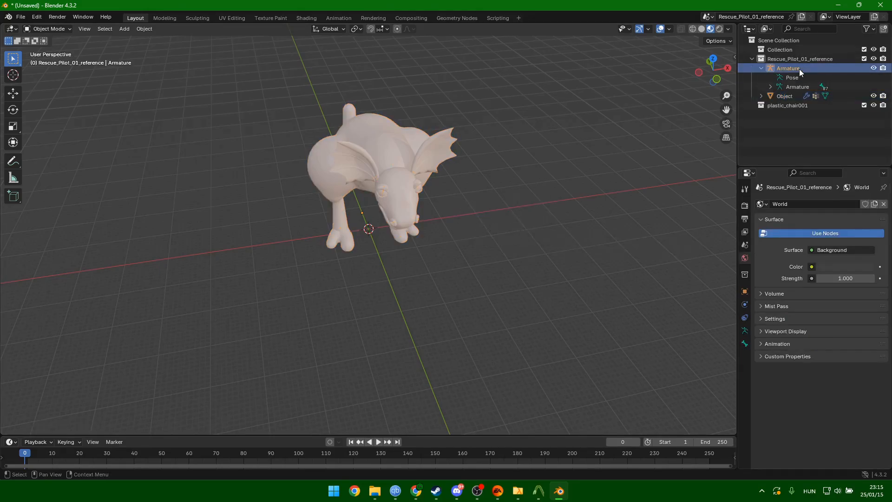
key("Delete")
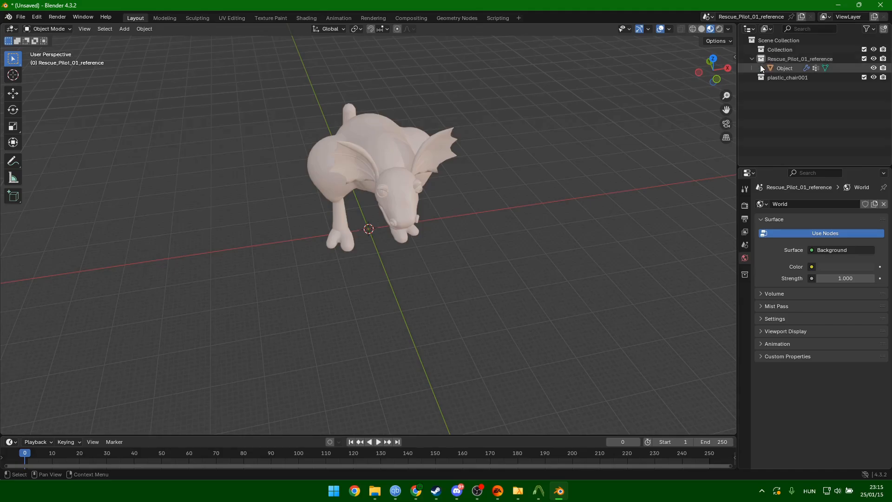
middle_click_drag(453, 215, 468, 212)
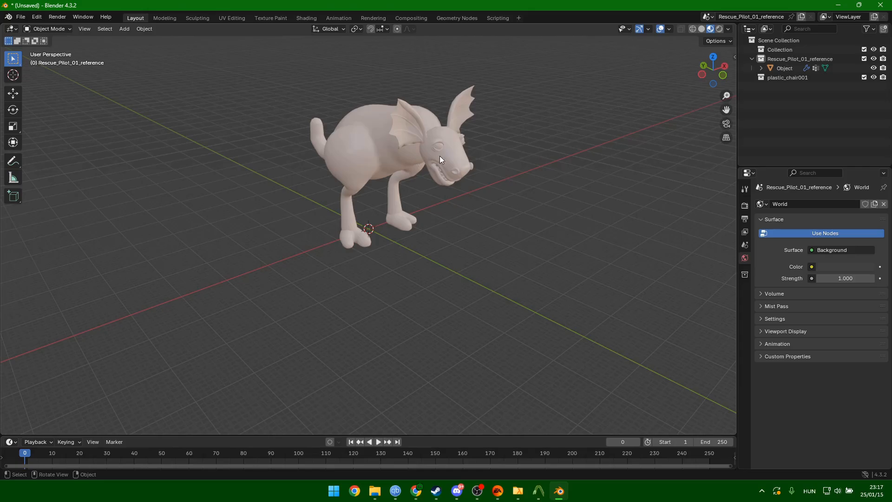
left_click(380, 156)
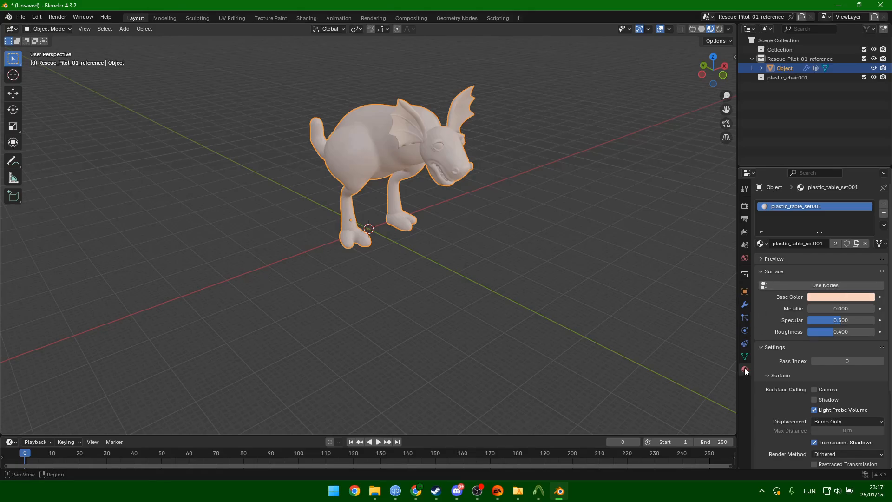
Enable Use Nodes on plastic_table_set001, switch to the Shading workspace, and bring File Explorer forward.
left_click(804, 285)
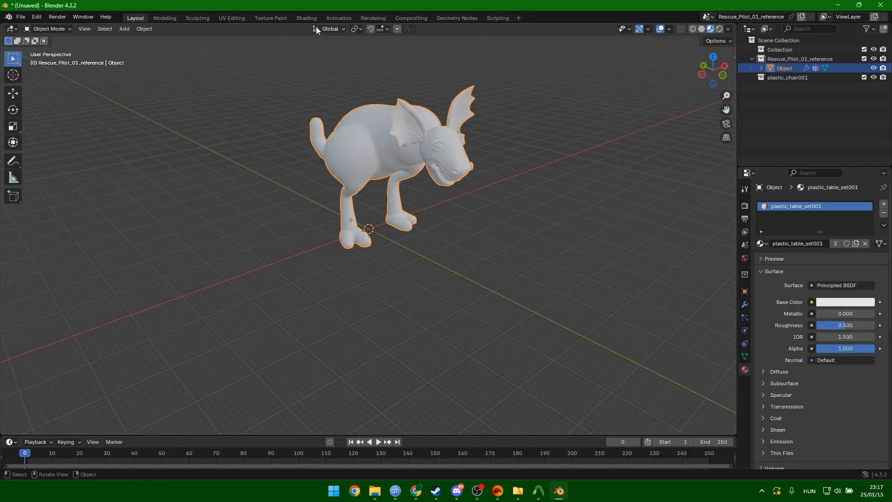
left_click(306, 19)
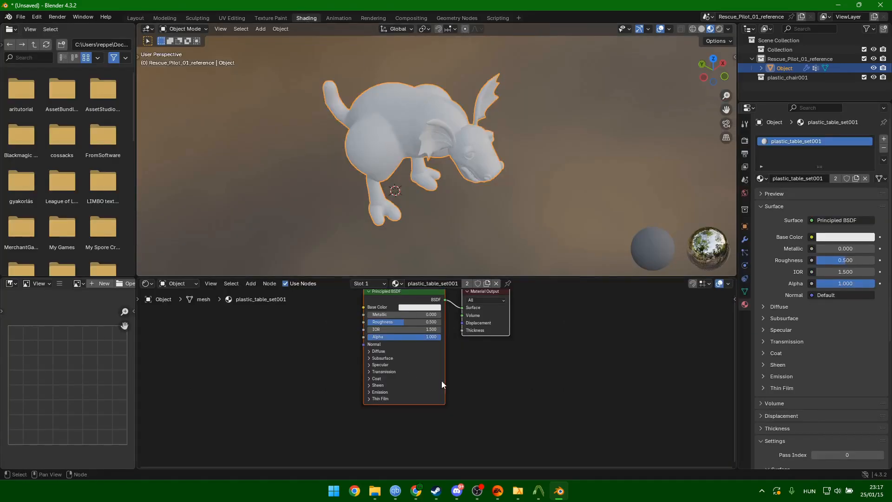
scroll(457, 367, "up", 2)
scroll(457, 371, "down", 2)
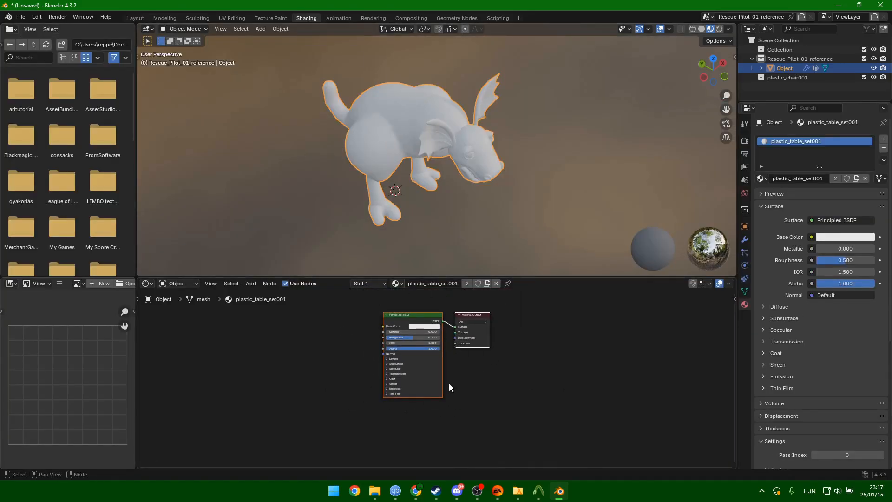
mouse_move(375, 492)
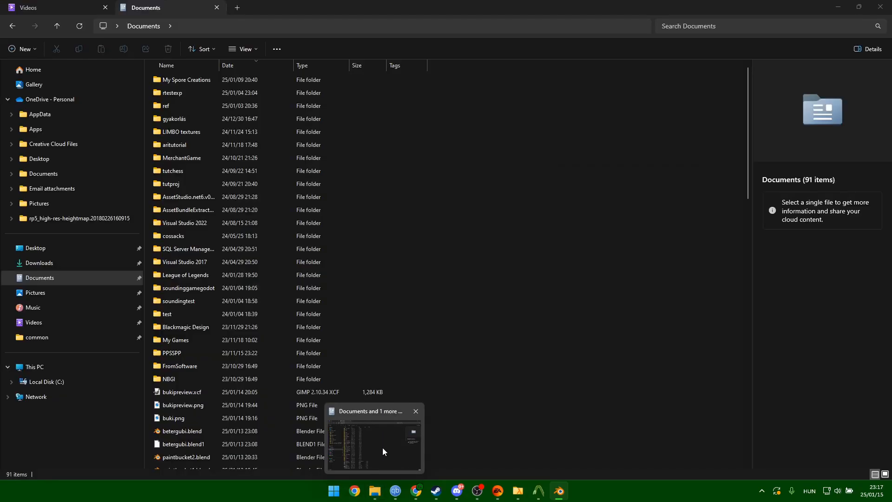
left_click(383, 447)
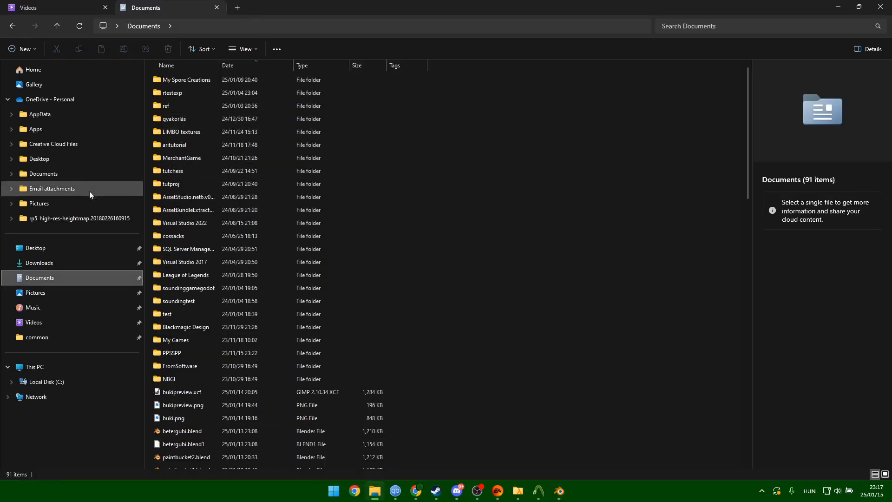
Open My Spore Creations > Creatures and resize the File Explorer window over Blender.
double_click(179, 83)
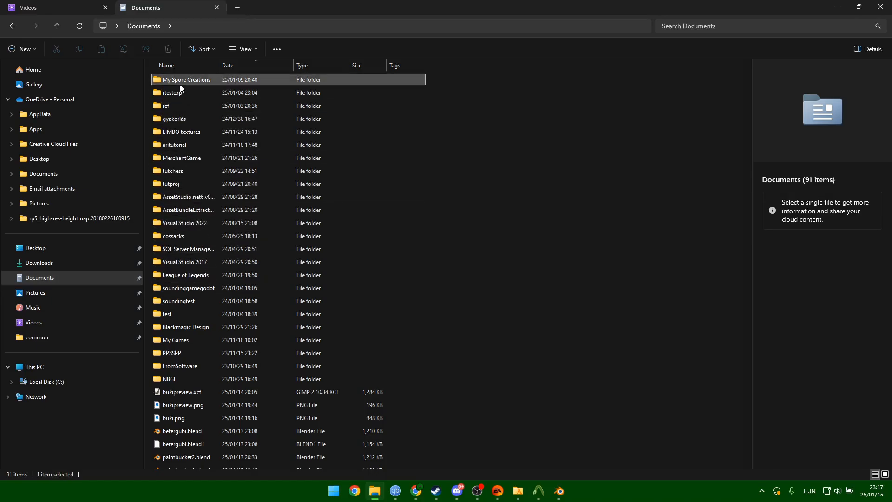
double_click(190, 158)
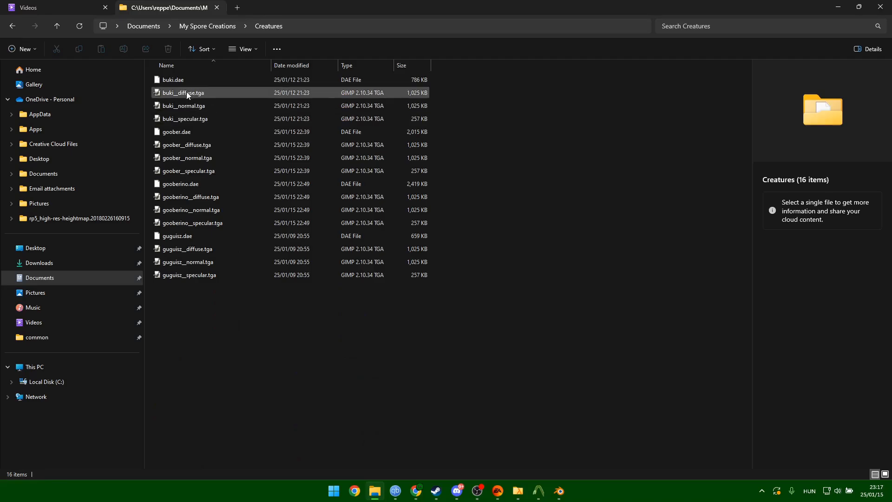
left_click_drag(395, 3, 0, 228)
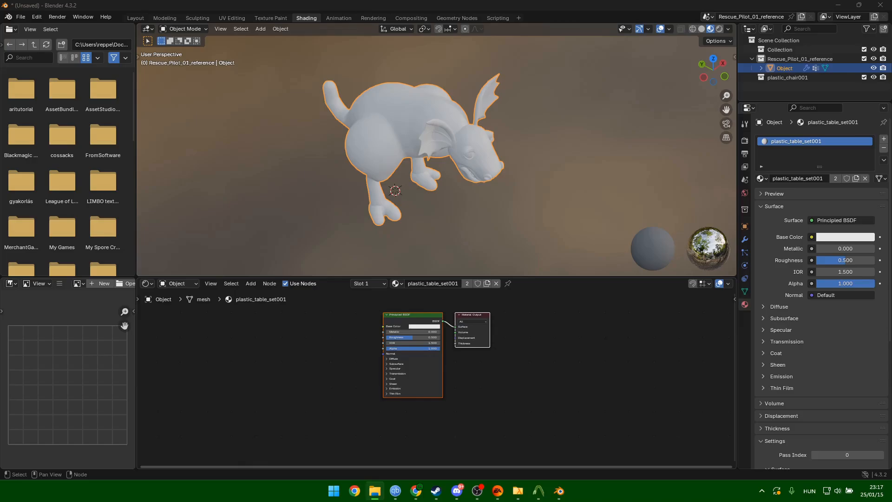
left_click_drag(0, 228, 501, 0)
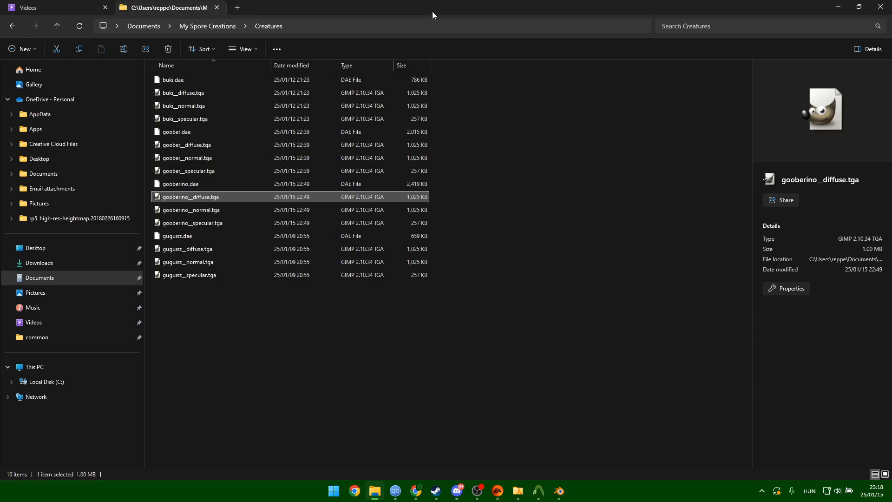
left_click_drag(432, 11, 0, 272)
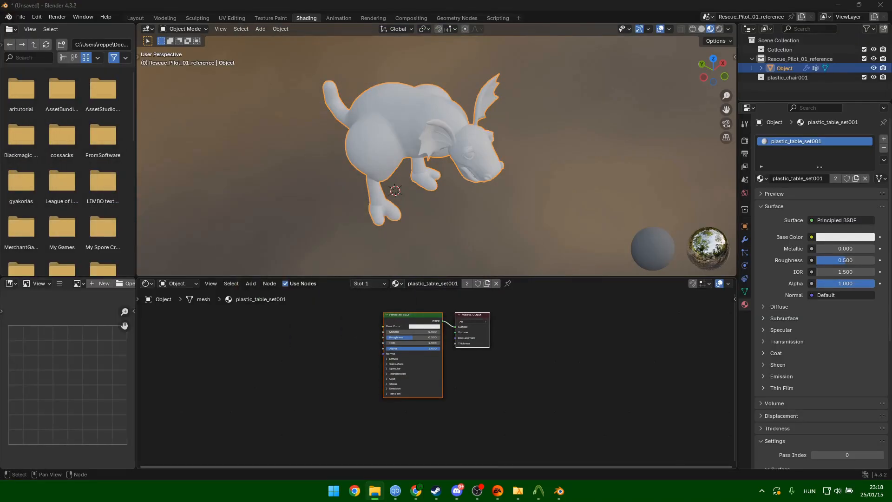
Link gooberino__diffuse.tga to the material's Base Color with texture alpha set to None.
left_click_drag(0, 306, 261, 355)
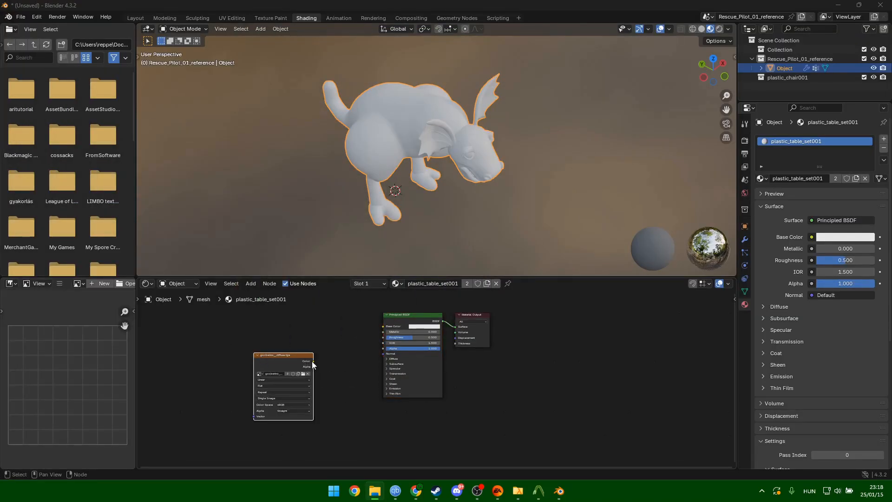
left_click_drag(313, 366, 384, 327)
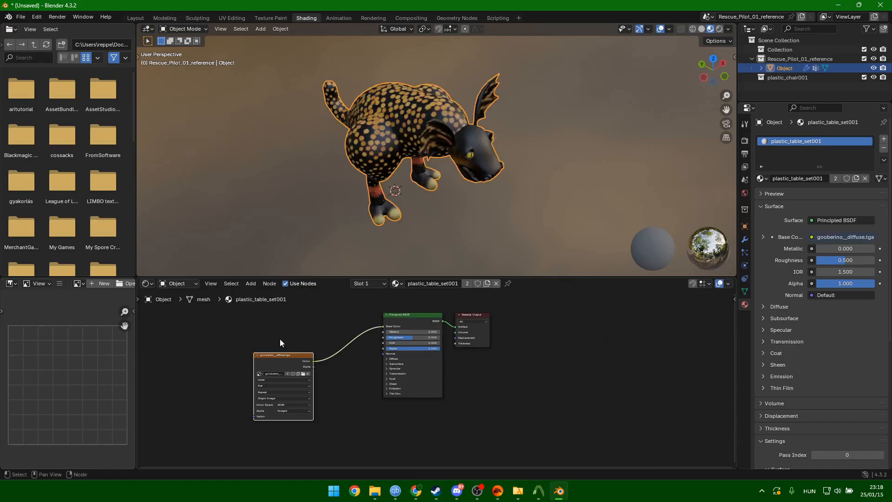
left_click(295, 412)
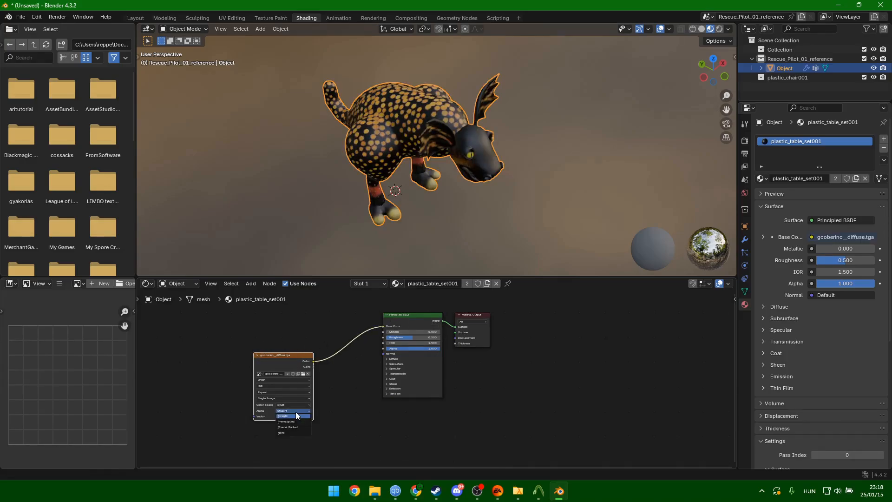
left_click(293, 432)
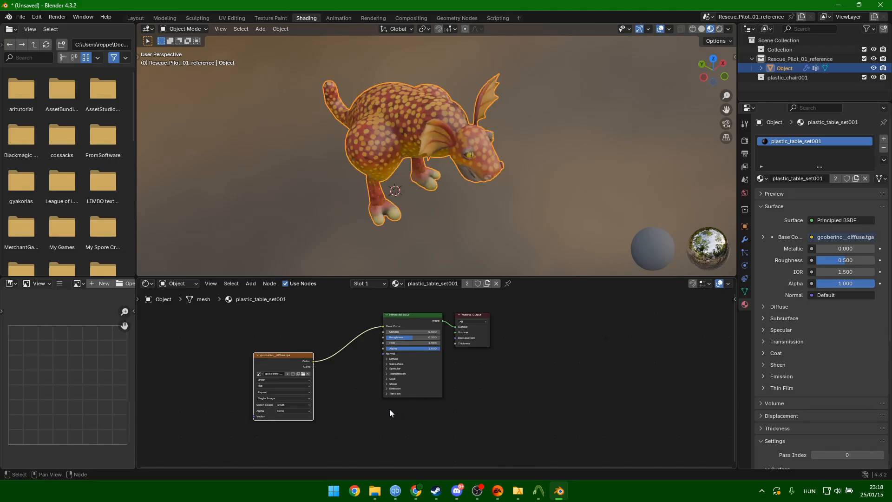
middle_click_drag(460, 174, 445, 158)
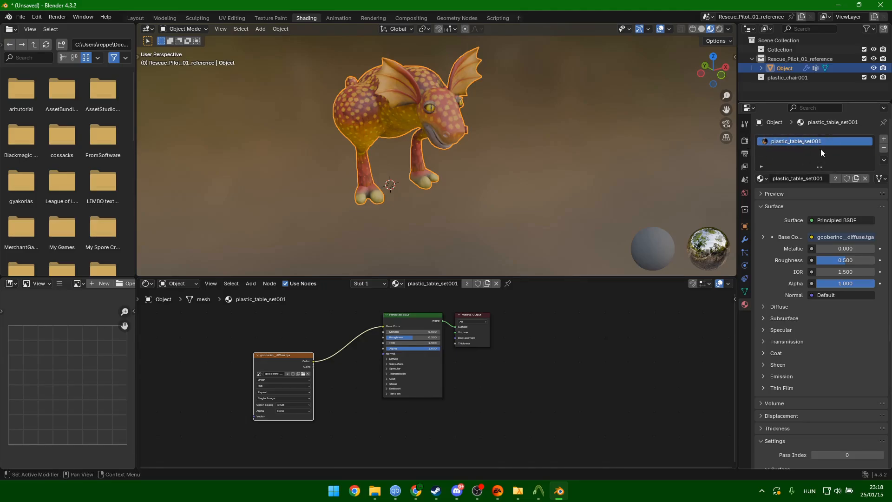
middle_click_drag(573, 173, 597, 185)
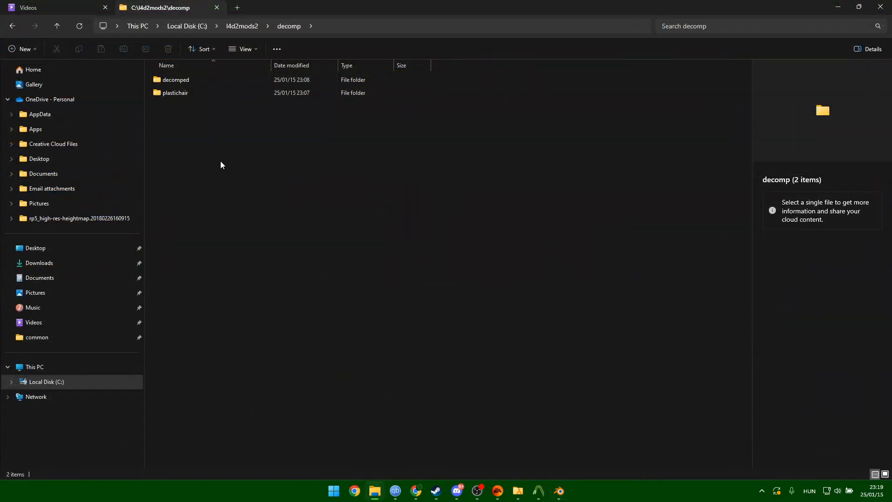
Create a new folder named 'recomp' in C:\l4d2mods2\decomp and return to Blender.
right_click(210, 155)
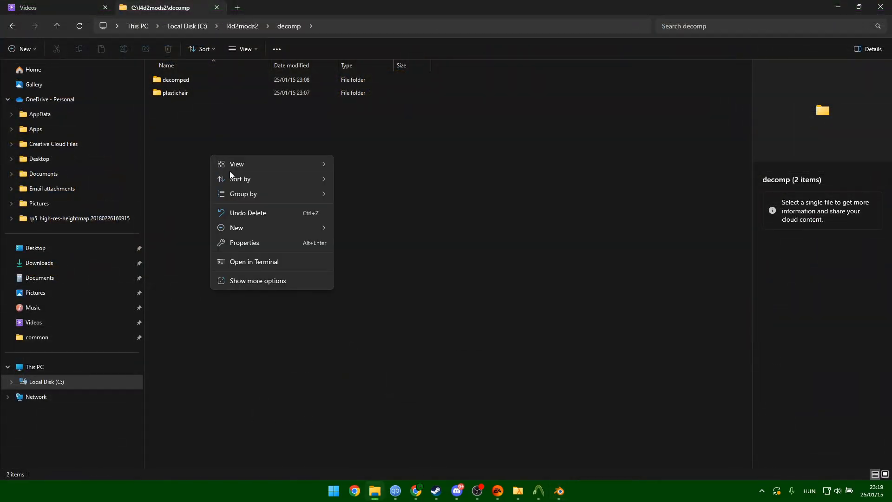
mouse_move(329, 227)
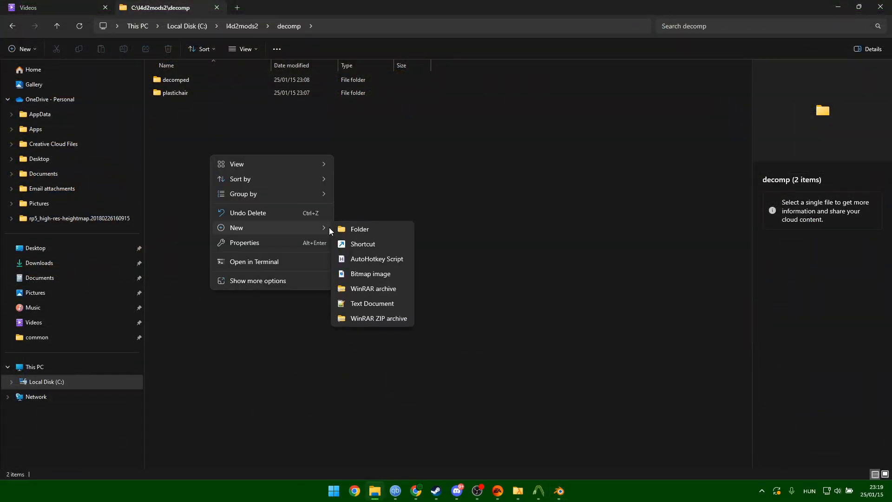
left_click(365, 231)
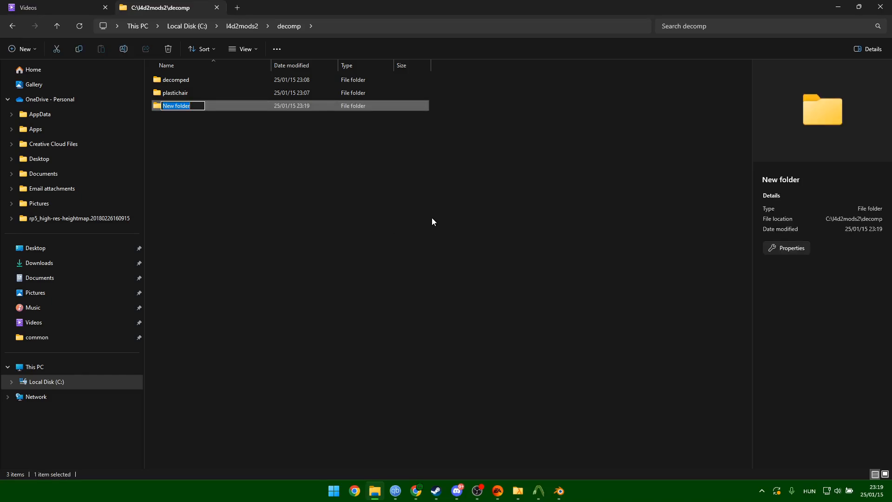
key("BackSpace")
type("recomp")
key("Return")
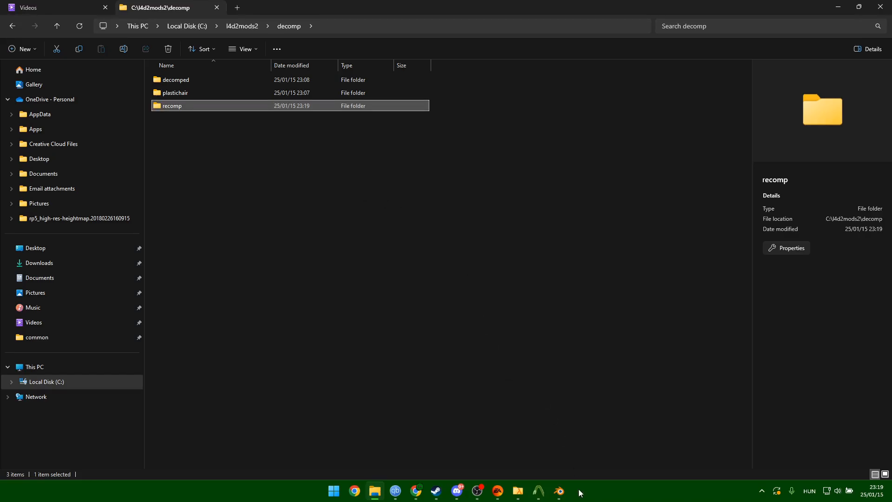
left_click(559, 491)
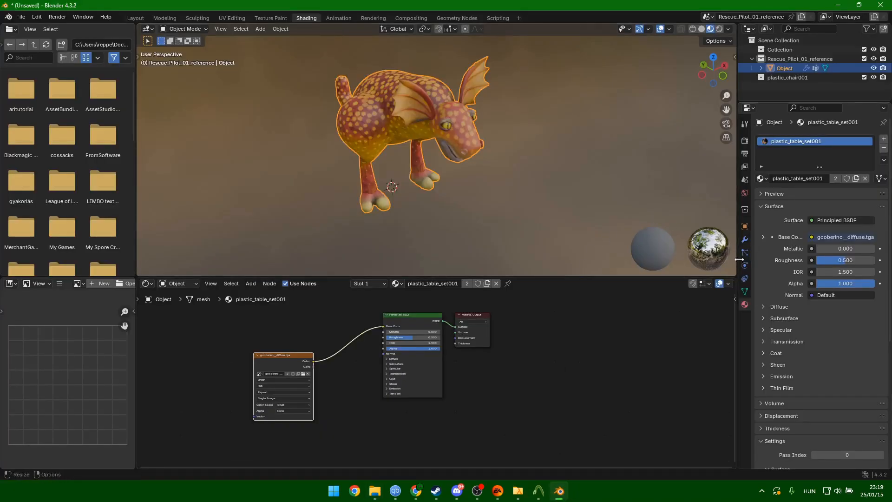
Set the Source Engine Export Path to C:\l4d2mods2\decomp\recomp, copied from File Explorer.
left_click(744, 140)
left_click(745, 167)
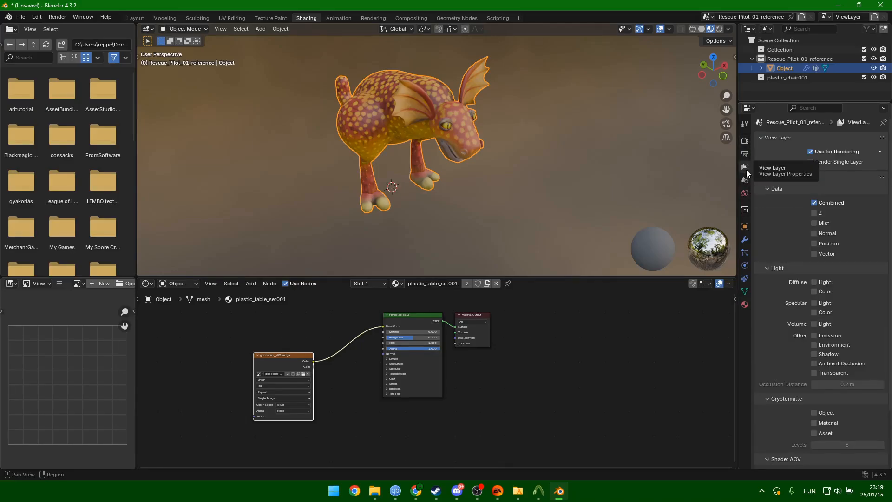
left_click(745, 180)
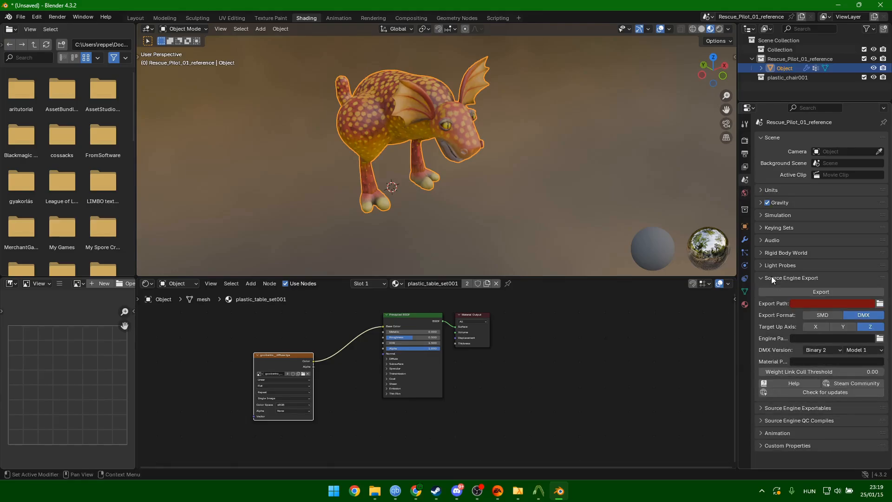
left_click(881, 305, "alt")
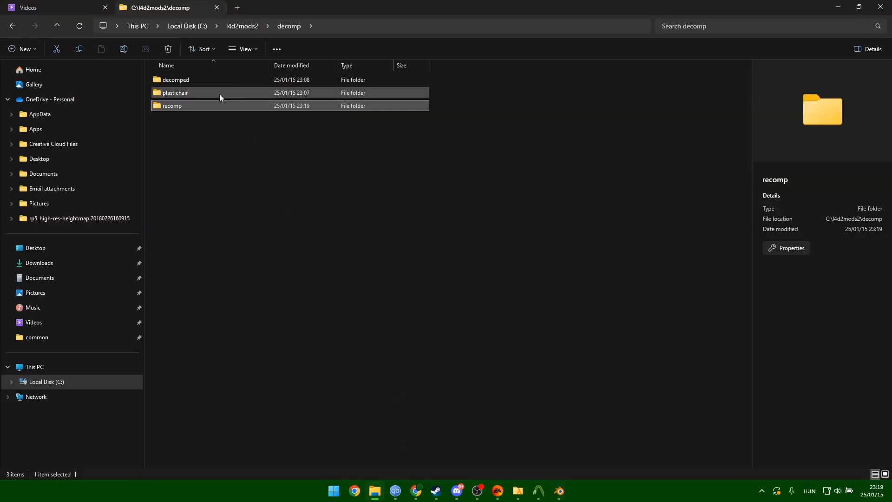
double_click(202, 105)
left_click(235, 26)
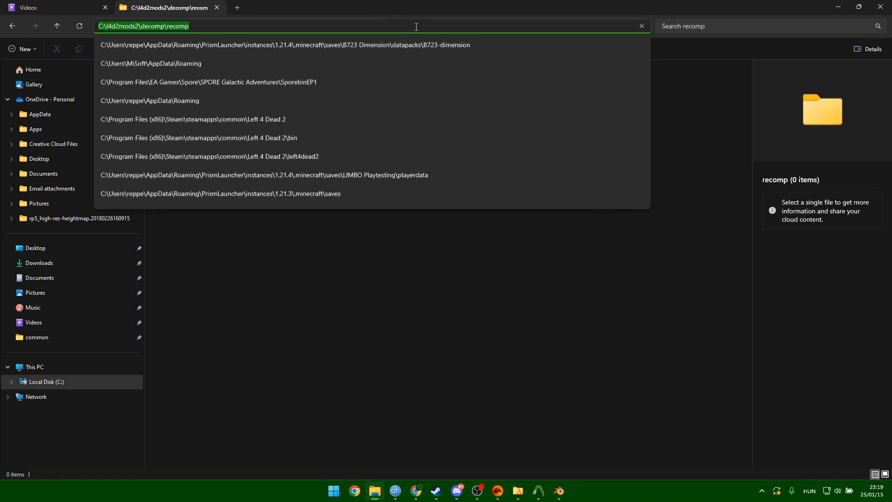
left_click(839, 6)
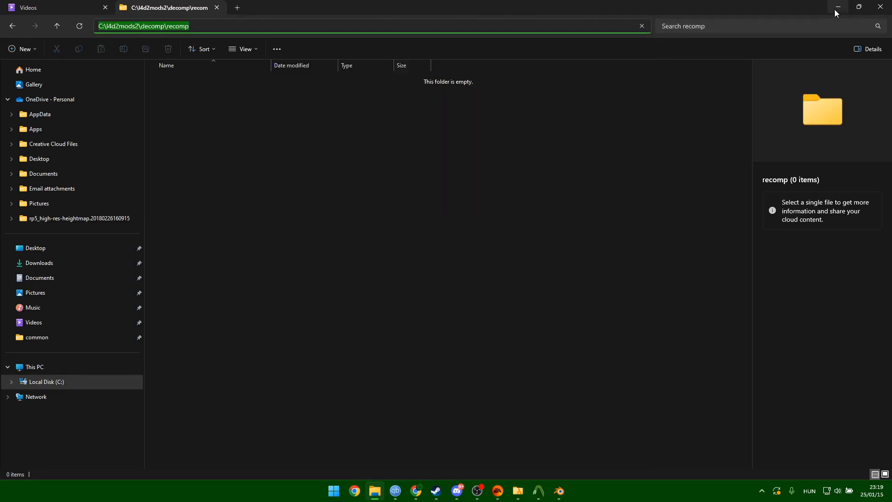
left_click(822, 303)
type("C:\\l4d2model2\\decomp\\recomp")
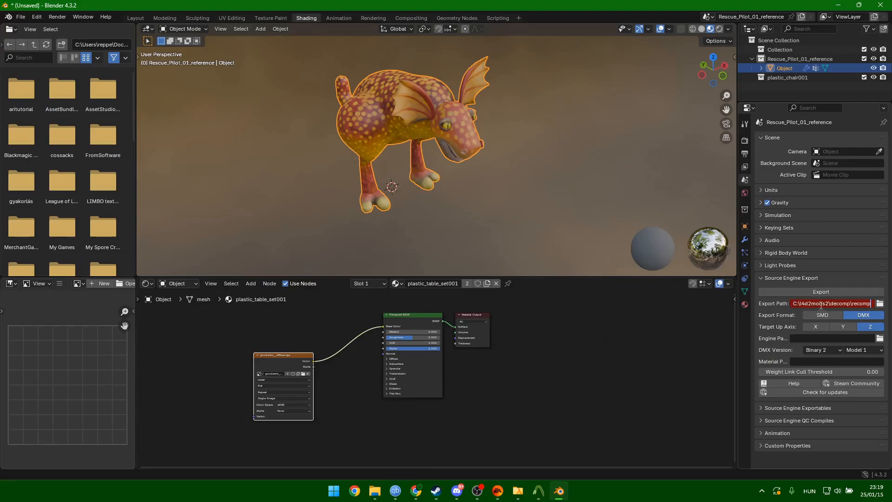
Scene-export the creature in plastic_chair001 as SMD to C:\l4d2mods2\decomp\recomp.
key("Return")
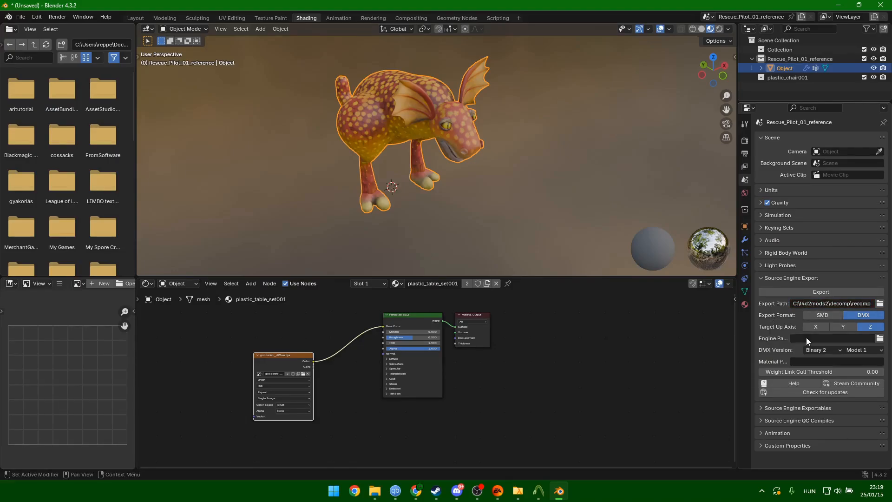
left_click(821, 316)
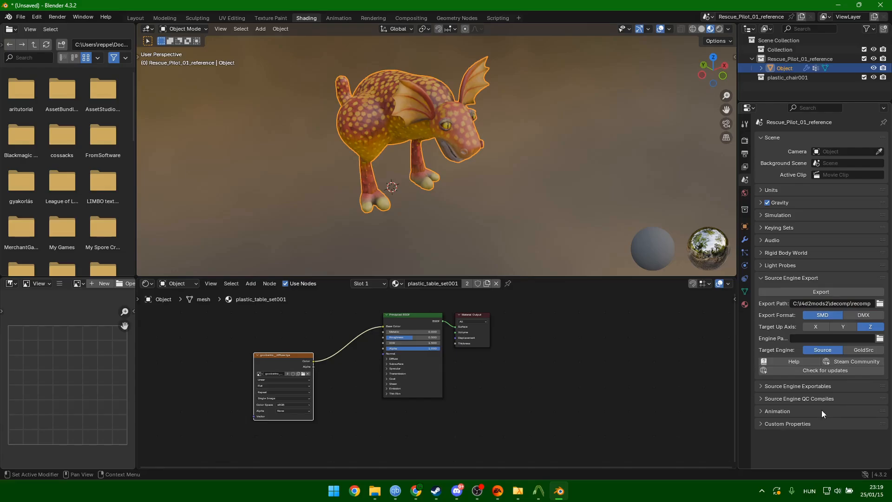
left_click(801, 389)
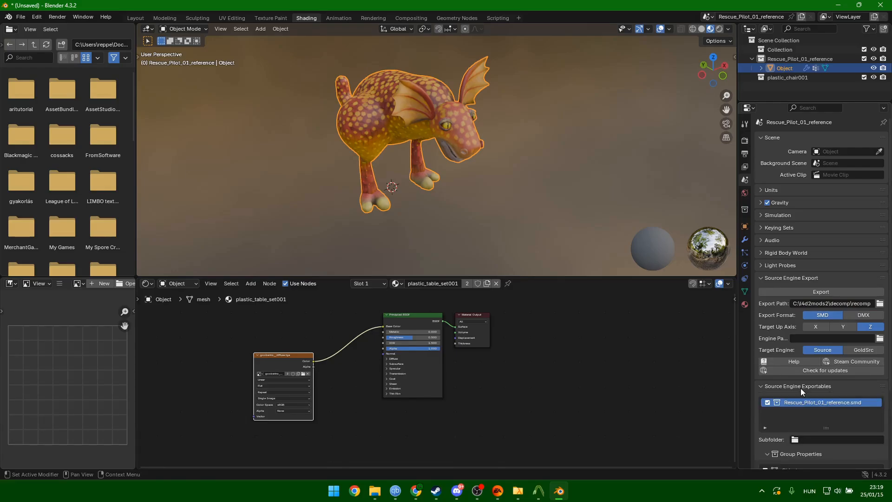
left_click(801, 389)
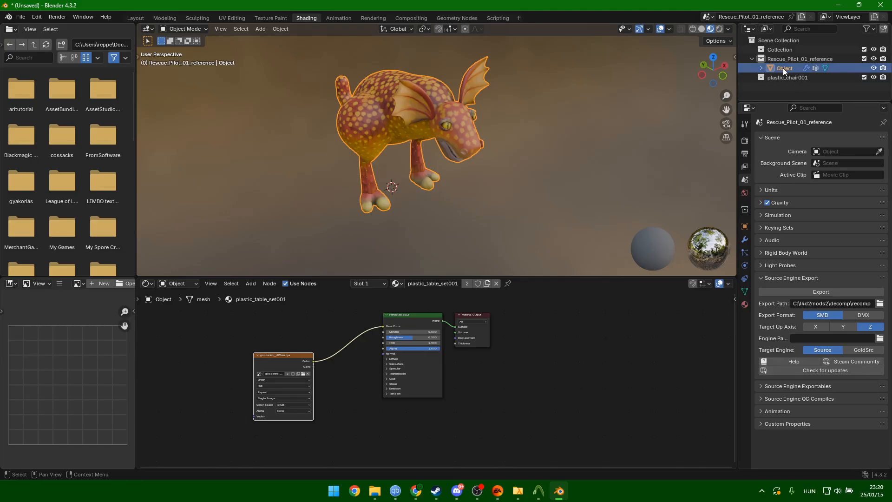
left_click_drag(783, 68, 790, 78)
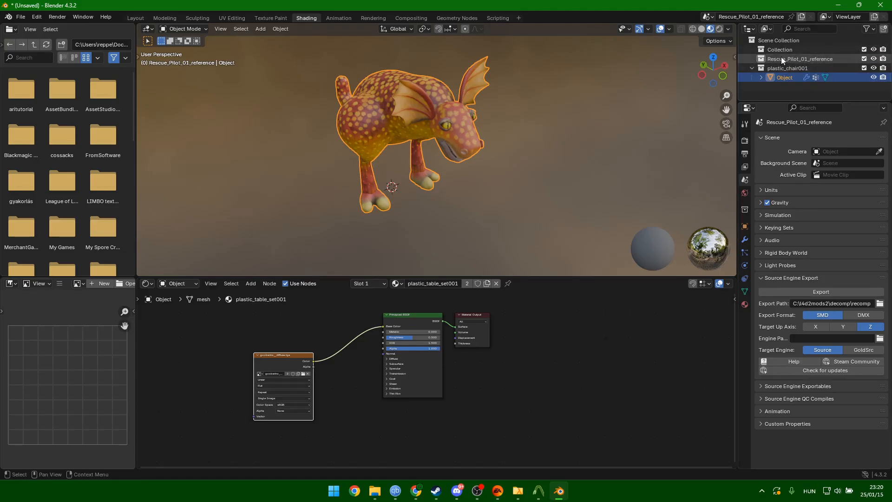
left_click(804, 292)
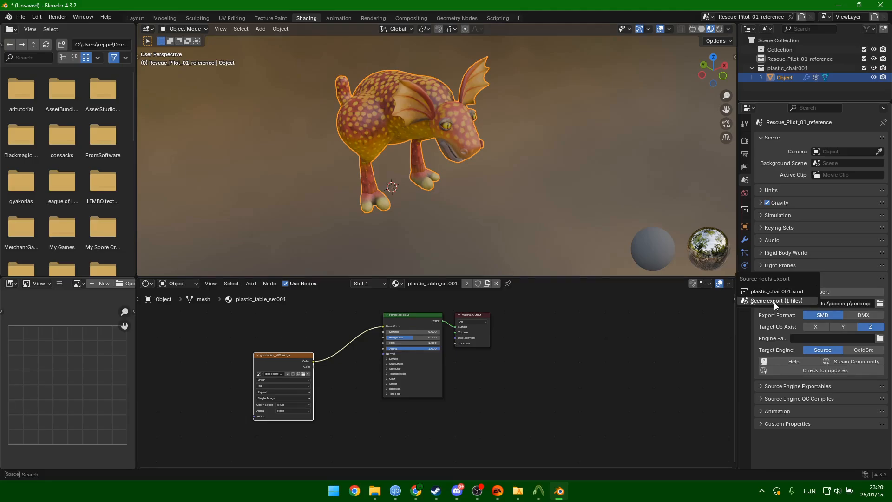
left_click(774, 302)
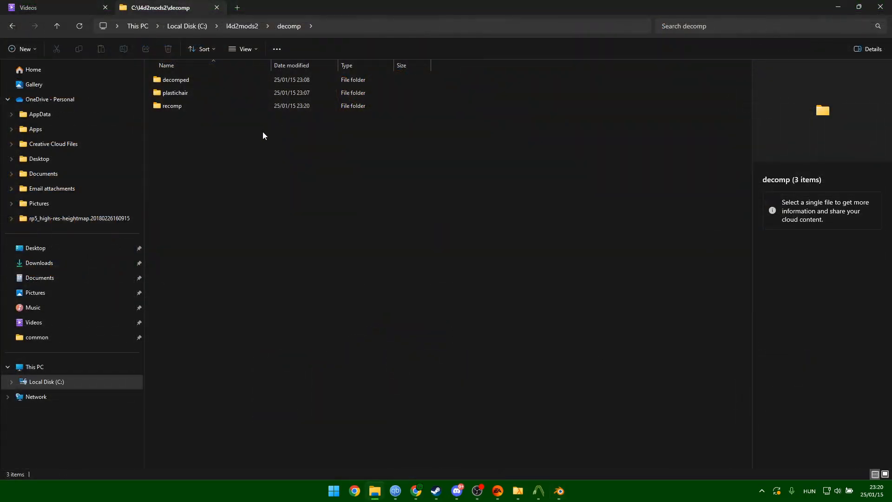
double_click(197, 106)
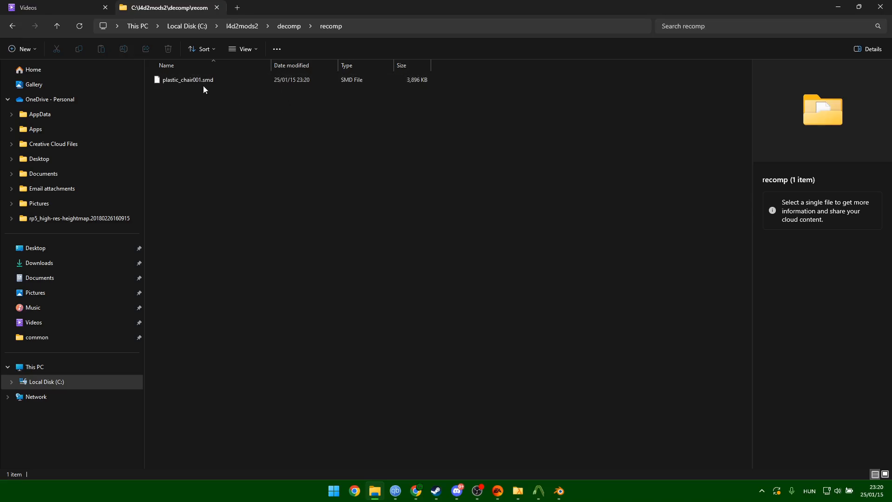
left_click(55, 31)
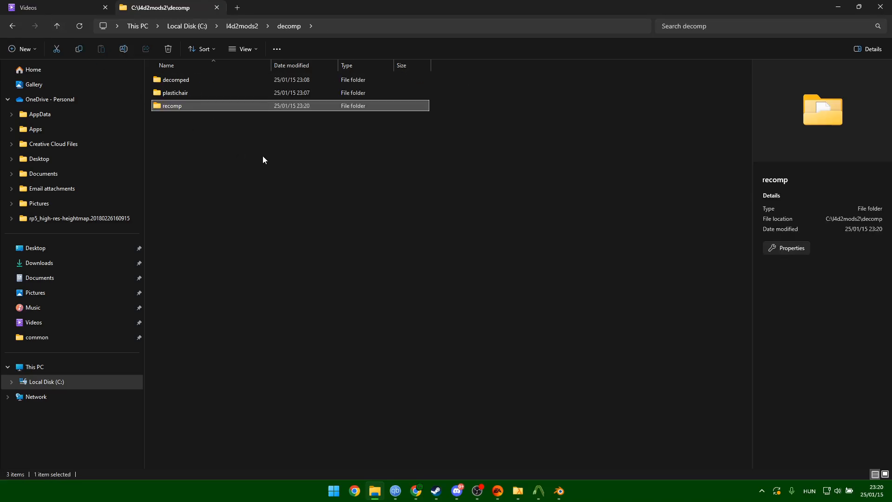
Copy plastic_chair001_anims, plastic_chair001.qc and plastic_chair001_physics.smd from decomped into recomp.
double_click(185, 82)
left_click(198, 82)
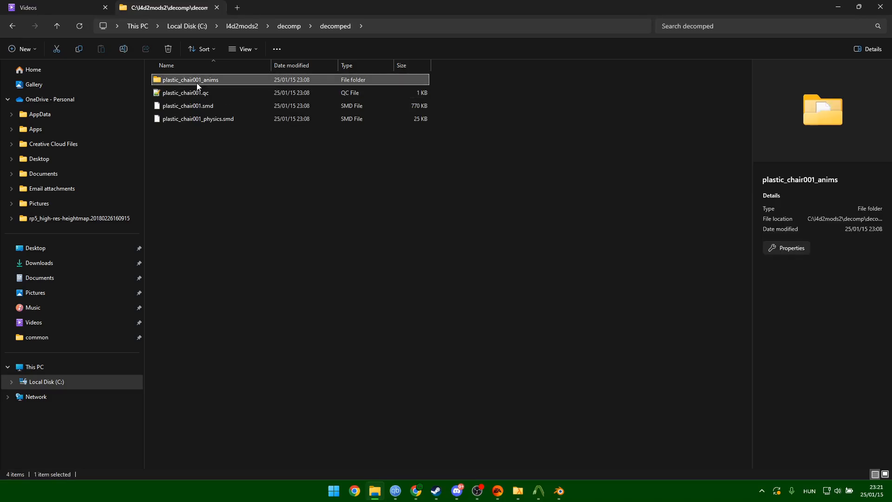
left_click(204, 94, "ctrl")
left_click(222, 119, "ctrl")
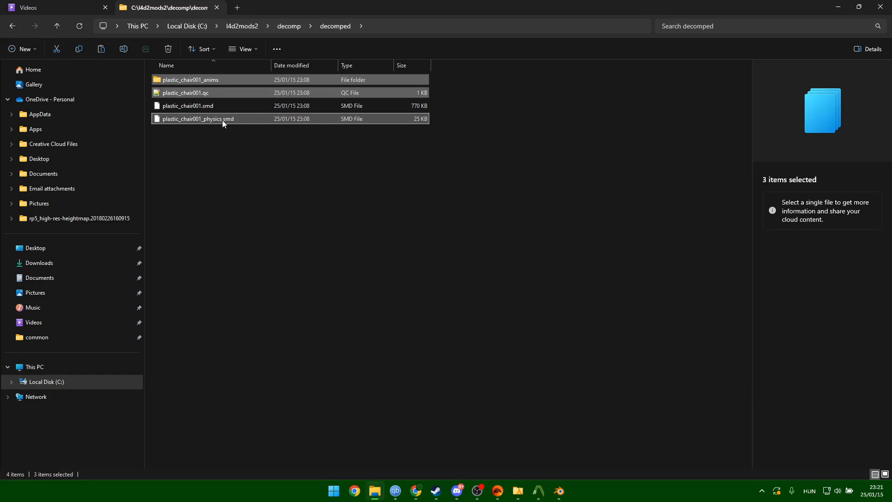
left_click(58, 26)
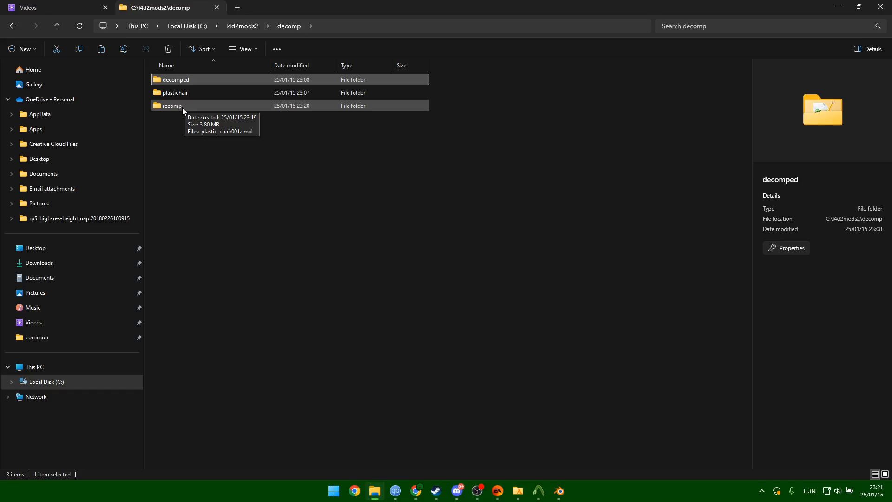
double_click(182, 107)
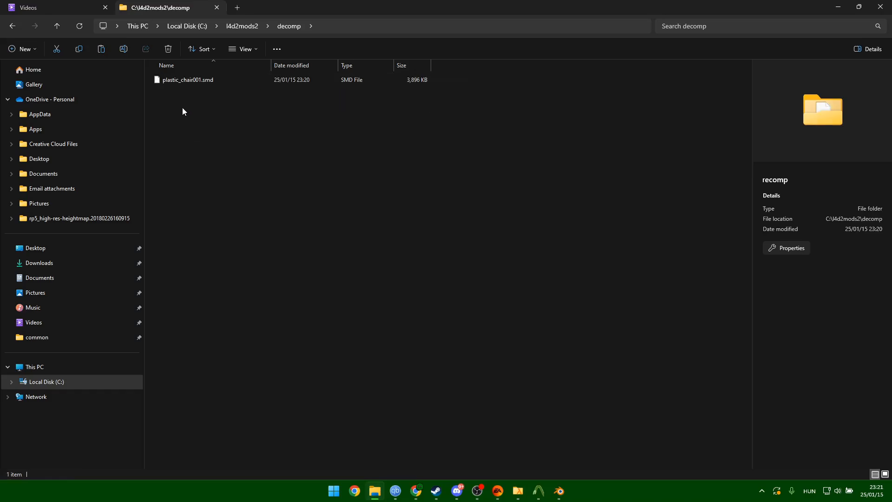
key("ctrl+v")
left_click(217, 160)
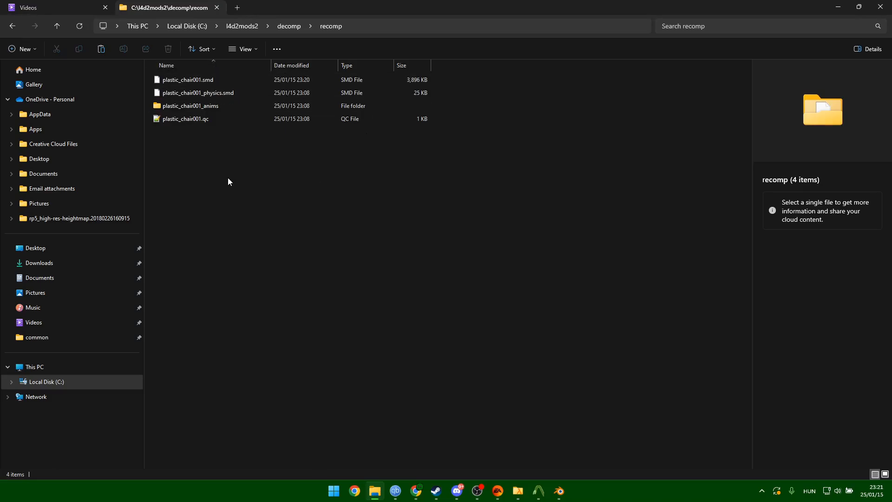
Open plastic_chair001.qc in Notepad++ and check its $staticprop, model name and body SMD lines.
double_click(204, 122)
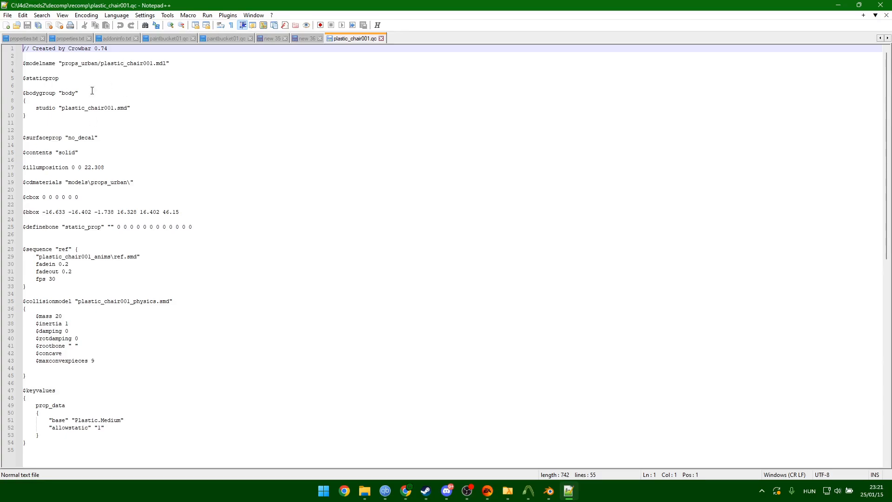
left_click_drag(75, 79, 22, 78)
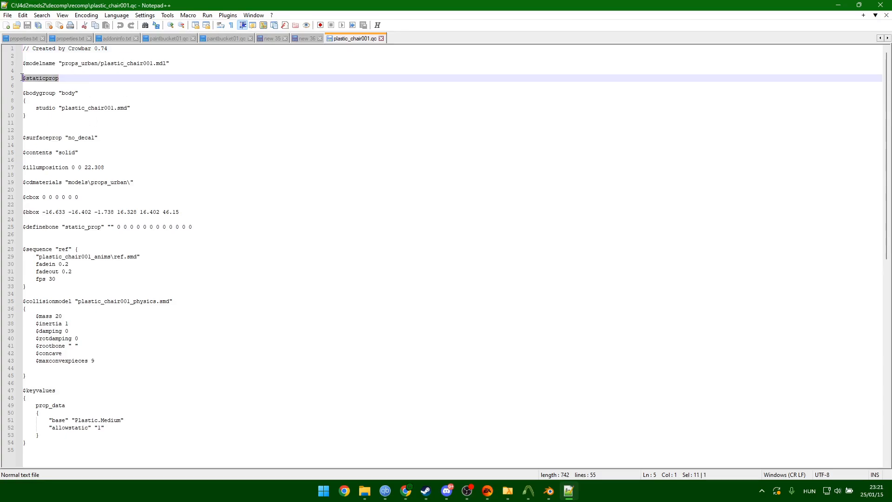
left_click(161, 81)
left_click_drag(163, 64, 100, 63)
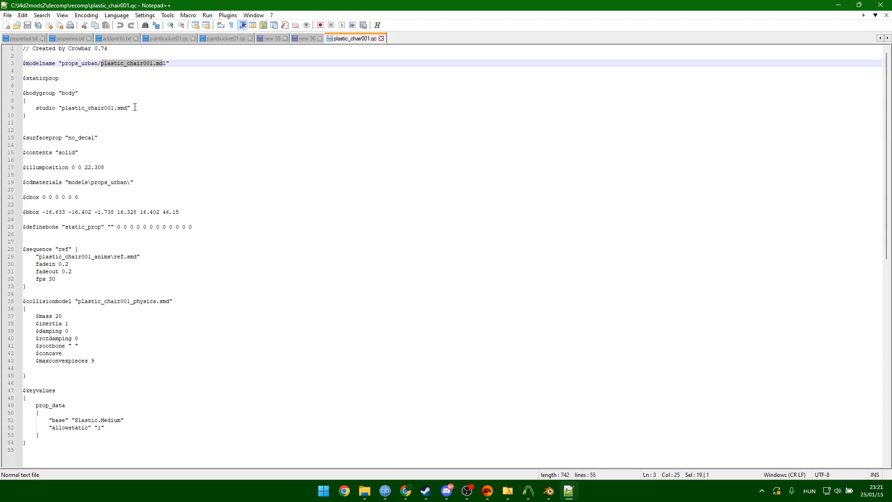
left_click(165, 108)
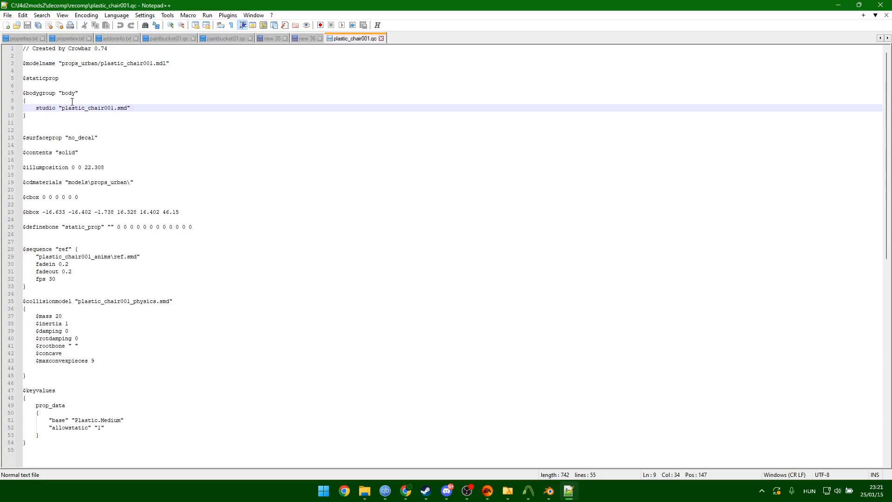
Check the physics SMD name and the $cbox, $bbox and $definebone lines.
scroll(108, 177, "down", 1)
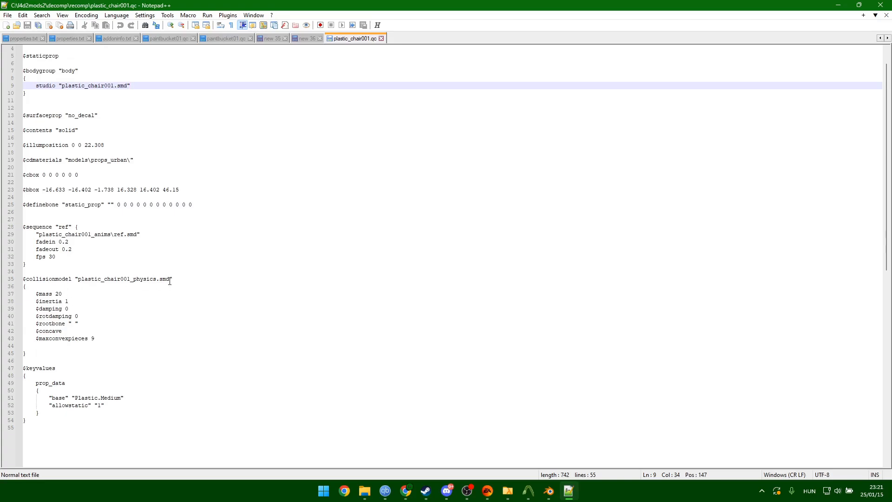
left_click_drag(170, 279, 74, 279)
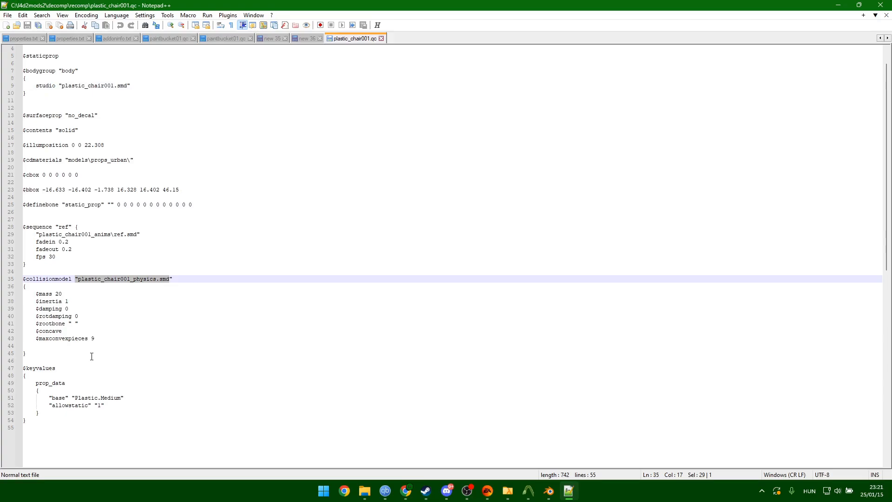
left_click_drag(203, 190, 22, 177)
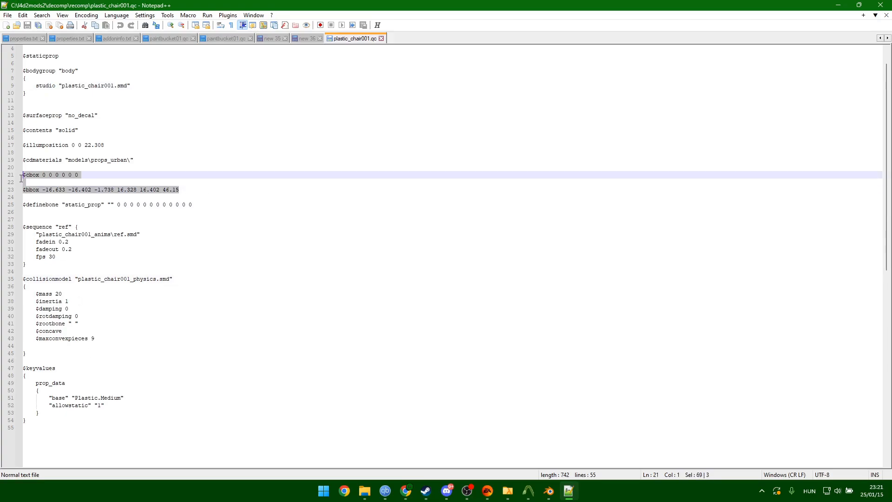
left_click_drag(216, 213, 37, 189)
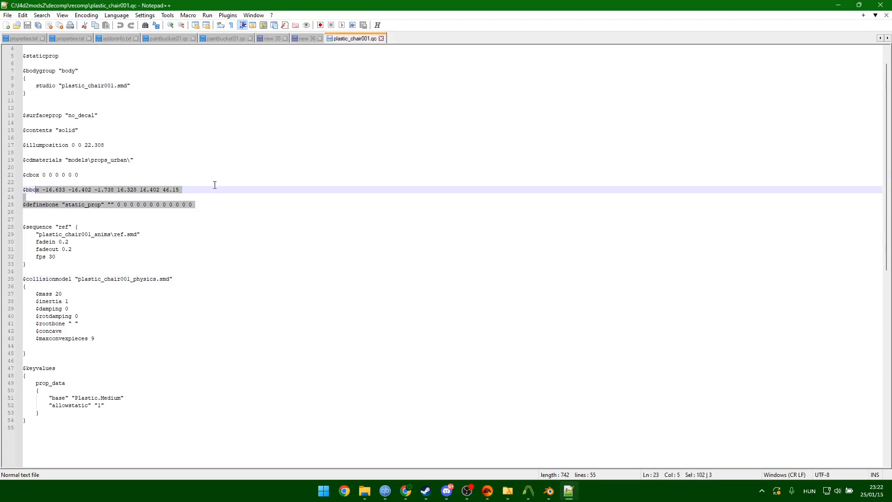
scroll(108, 193, "up", 1)
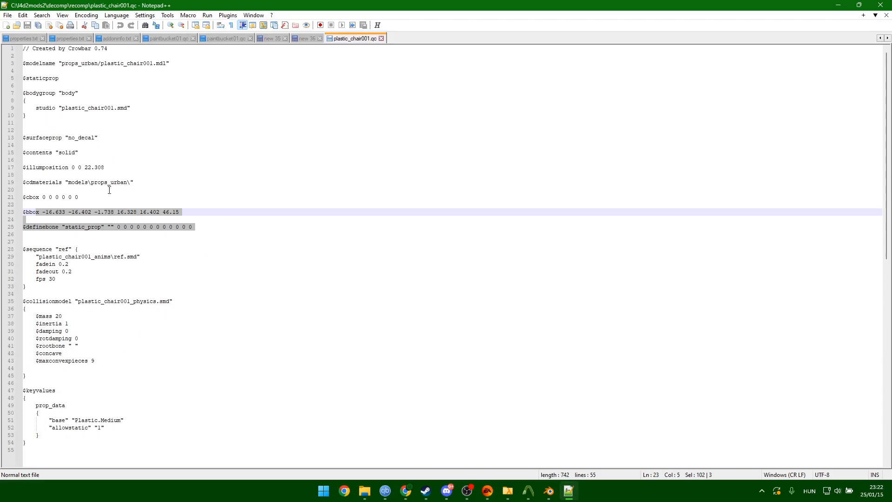
Minimize Notepad++, then create and open a gooerinoaschair folder inside C:\l4d2mods2.
left_click(838, 5)
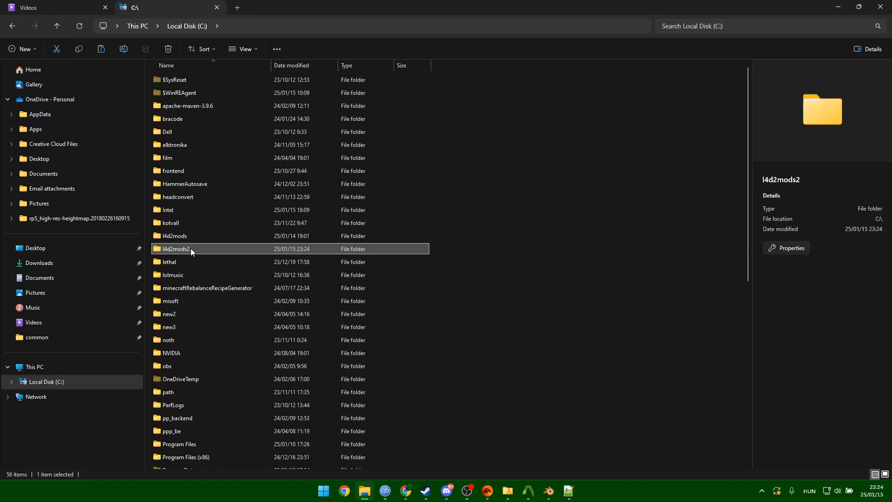
double_click(185, 249)
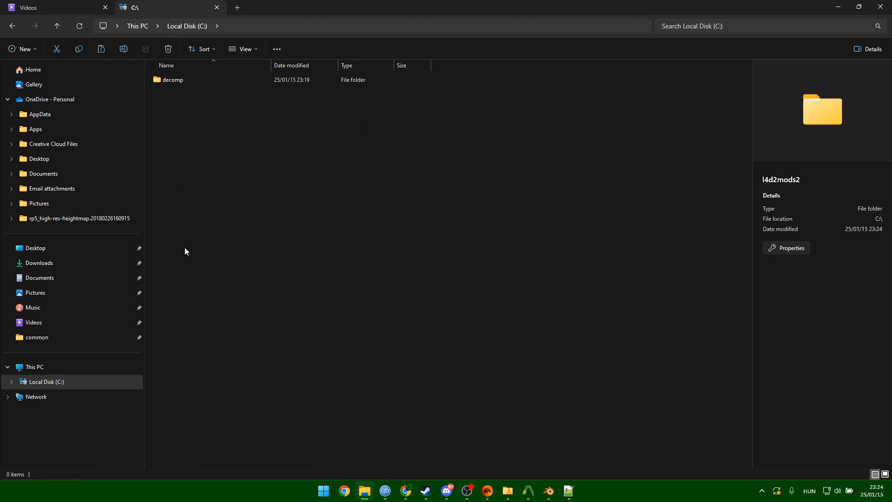
right_click(186, 160)
mouse_move(293, 254)
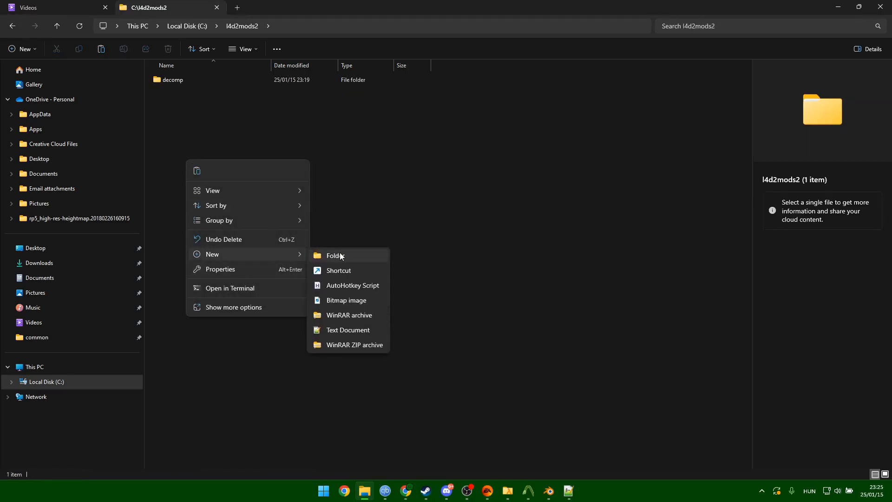
left_click(341, 254)
type("g")
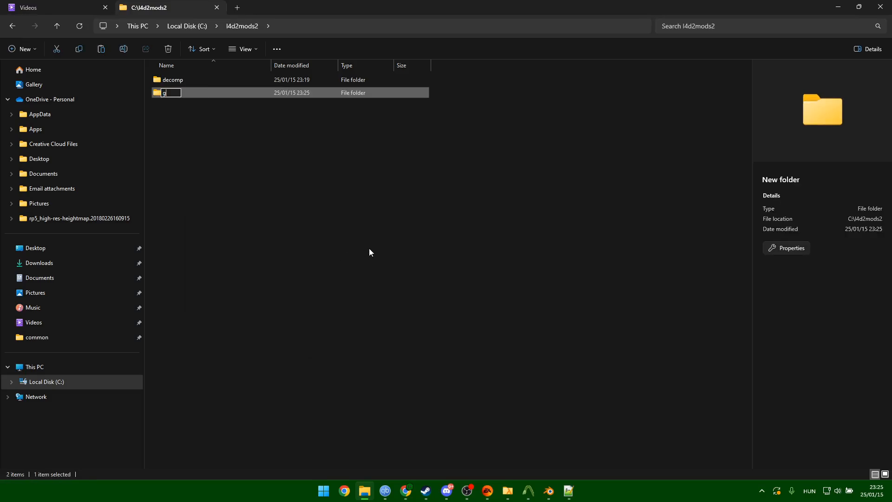
type("ooerinoaschair")
key("Return")
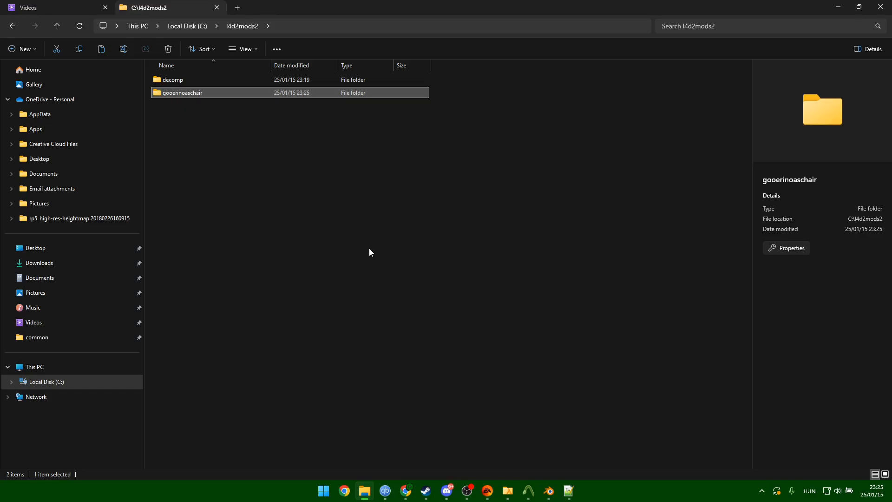
double_click(183, 93)
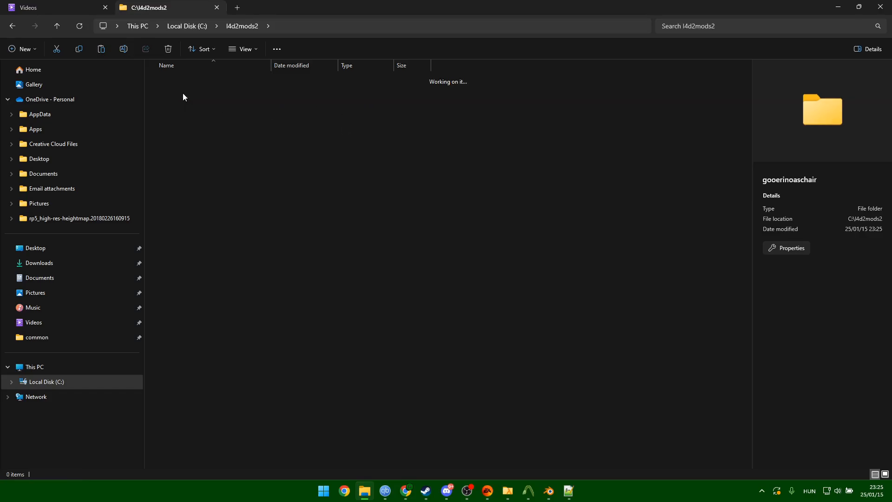
Filter pak01 by 'plastic' and preview models/props_urban/plastic_chair001.mdl, then scroll toward its materials.
left_click(507, 490)
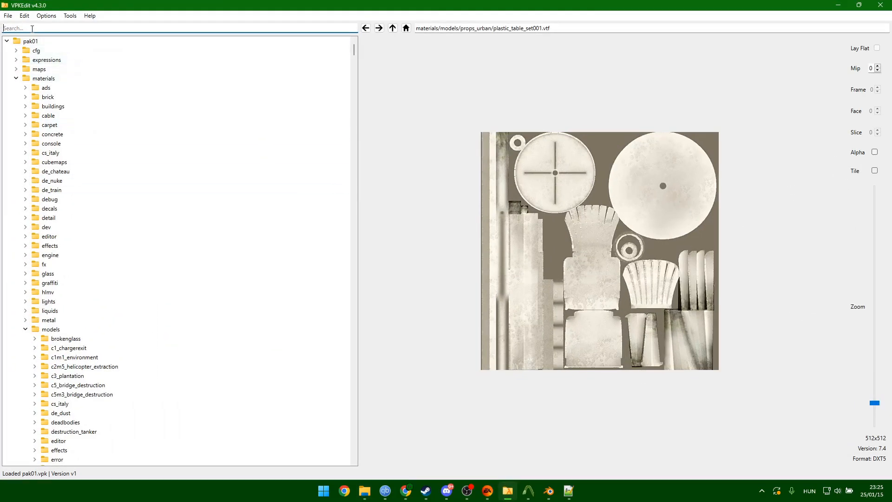
type("chair")
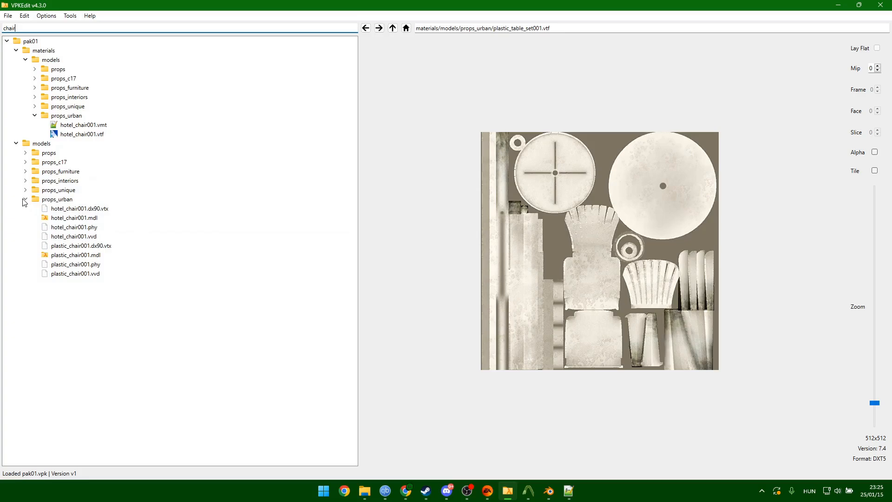
key("ctrl+a")
type("plastic")
scroll(186, 290, "down", 12)
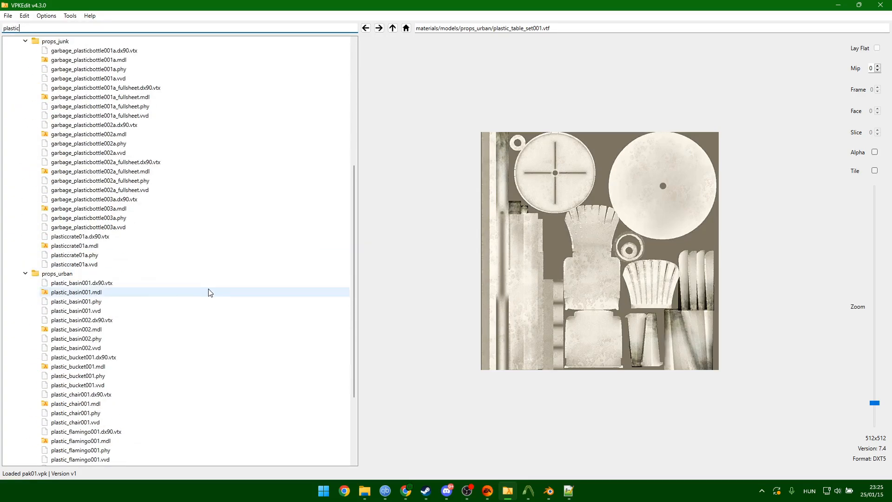
left_click(75, 292)
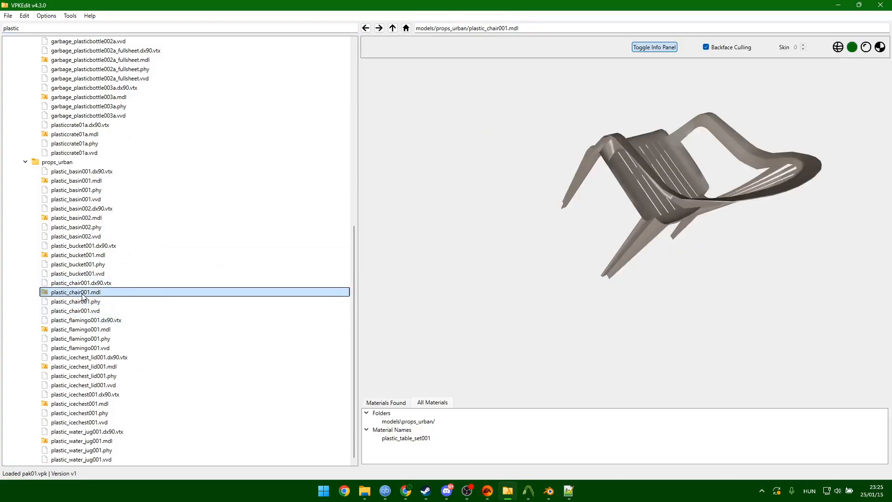
scroll(97, 281, "up", 3)
scroll(88, 274, "up", 7)
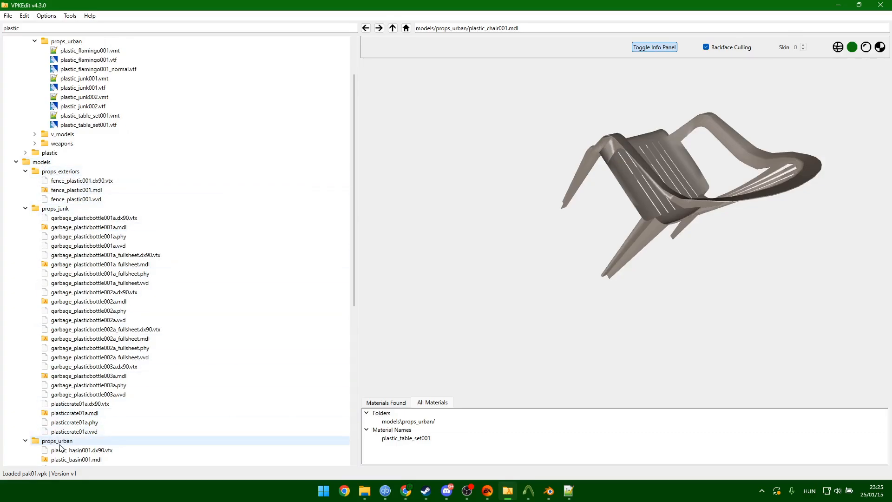
Create and open a models folder inside gooerinoaschair.
mouse_move(371, 495)
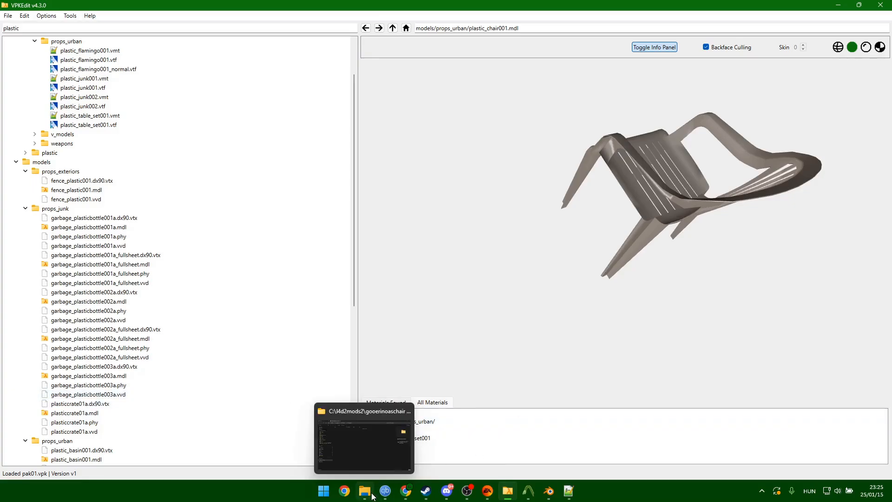
left_click(375, 446)
right_click(211, 168)
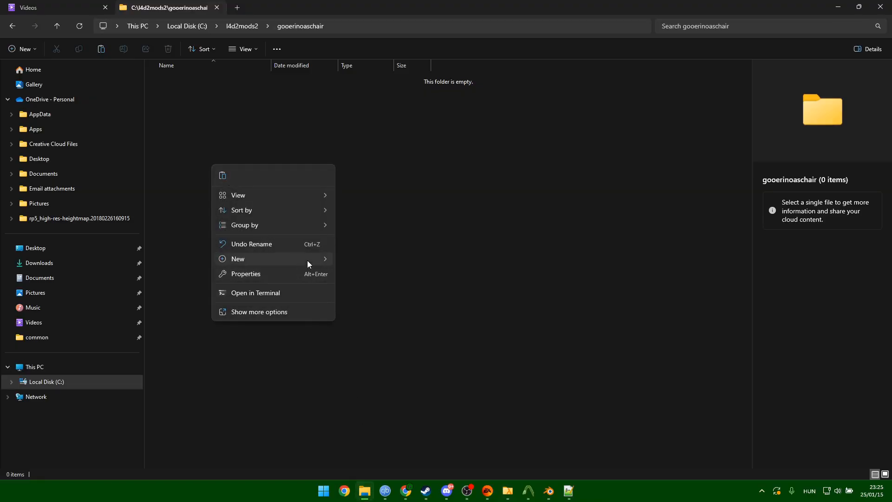
mouse_move(308, 259)
left_click(390, 260)
type("models")
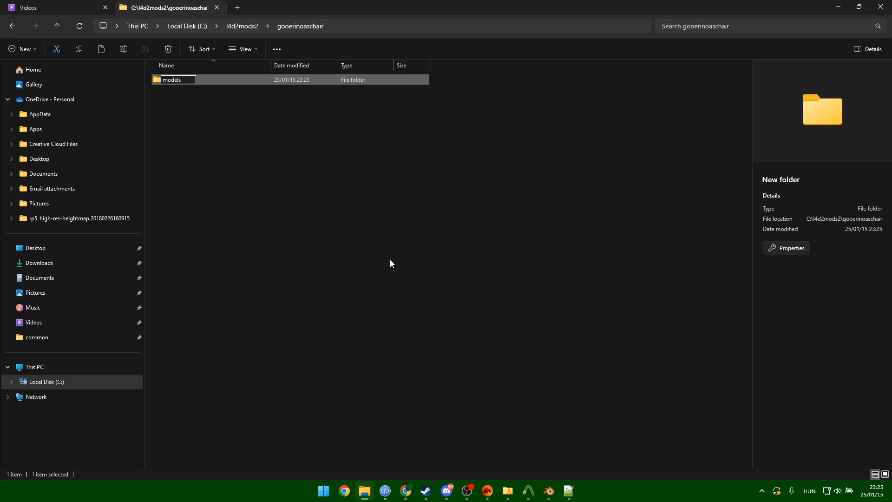
key("Return")
key("Return")
Create and open a props_urban subfolder inside models.
right_click(298, 203)
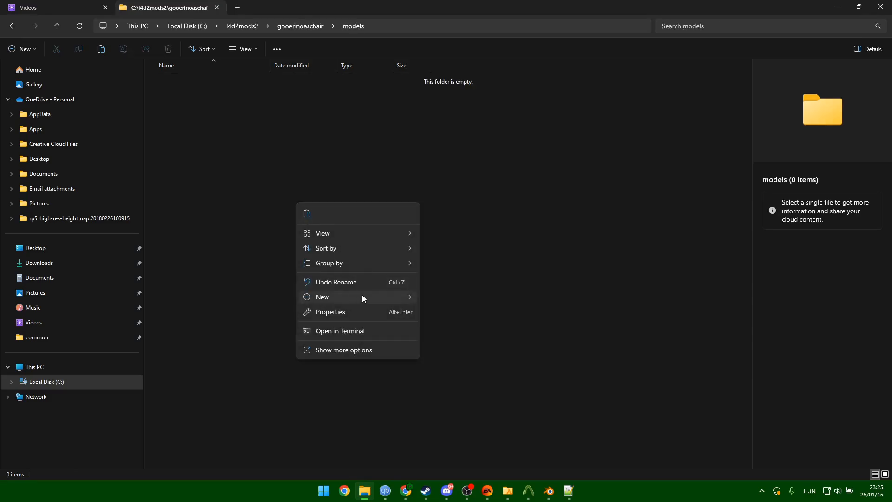
mouse_move(363, 297)
left_click(442, 298)
type("prop")
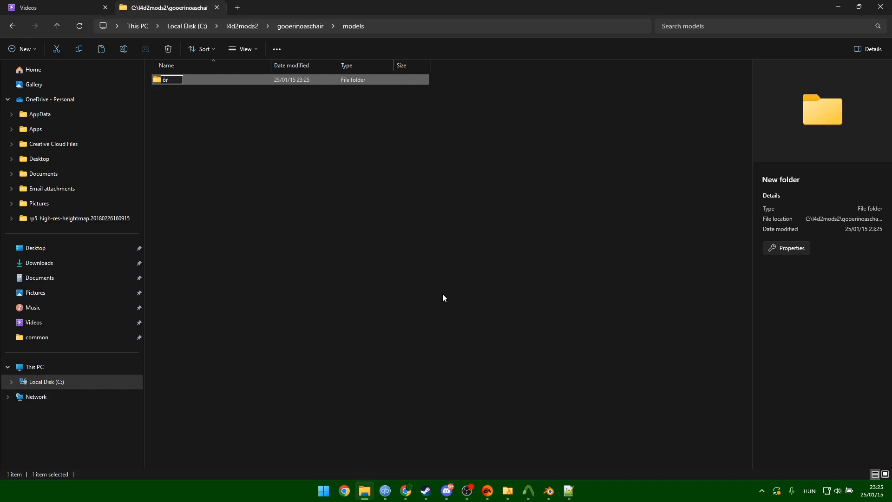
key("BackSpace")
key("BackSpace")
key("BackSpace")
key("BackSpace")
type("props_urban")
key("Return")
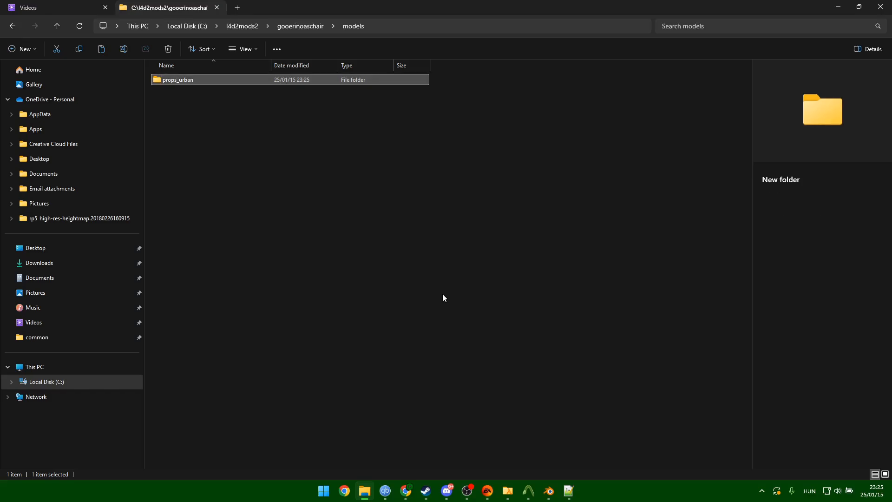
key("Return")
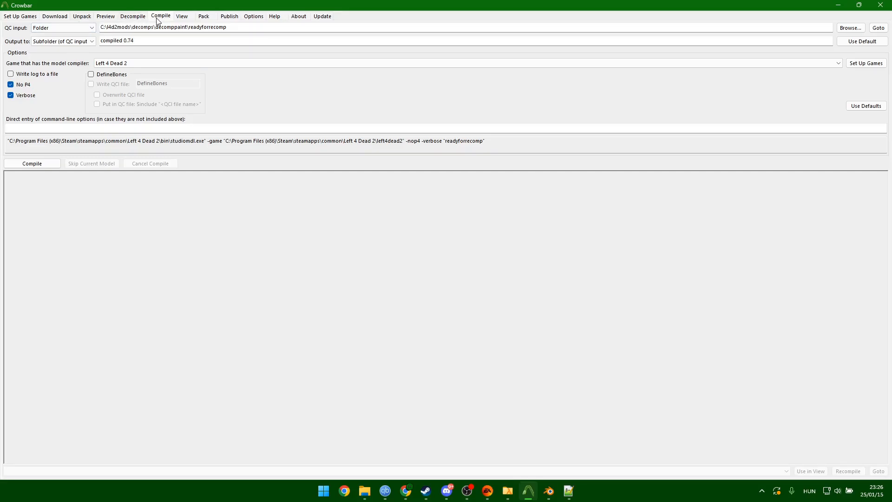
Set Crowbar's QC input folder to C:\l4d2mods2\decomp\recomp.
left_click(850, 28)
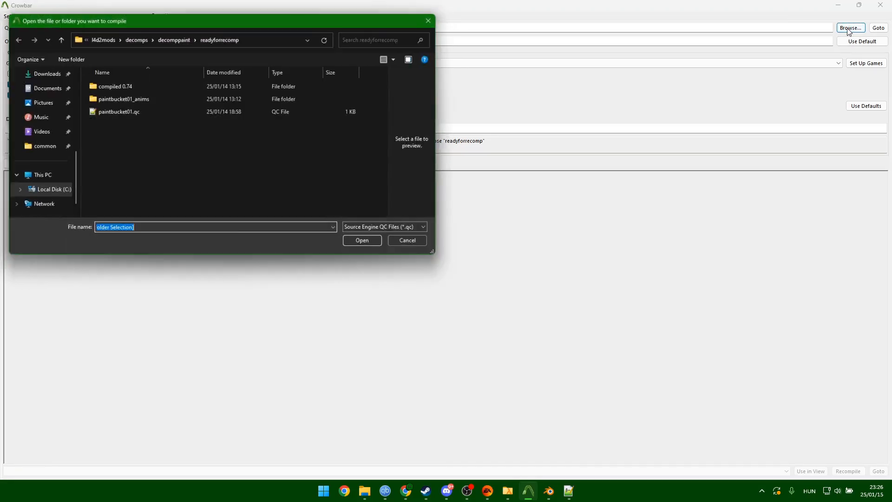
left_click(44, 192)
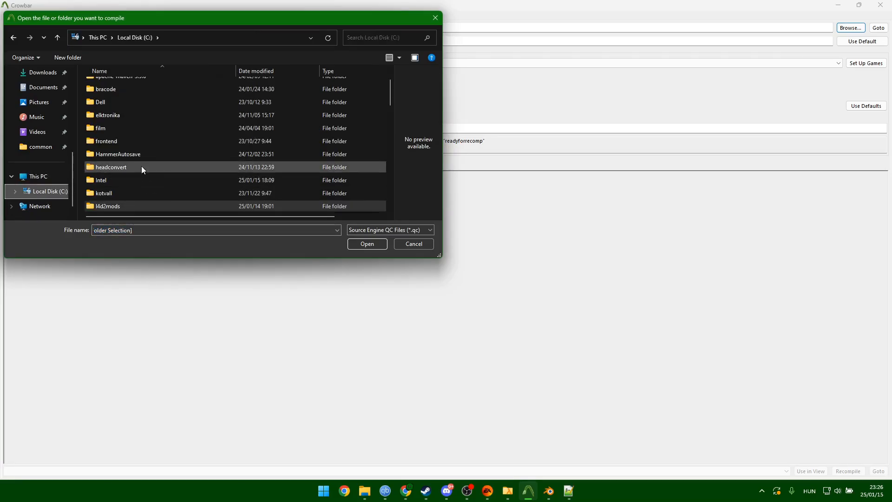
scroll(140, 166, "down", 3)
double_click(121, 176)
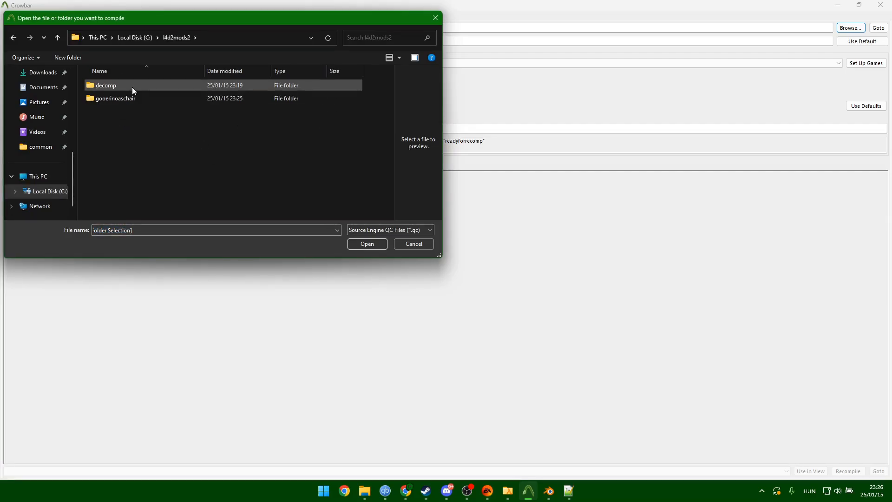
double_click(132, 87)
left_click(122, 111)
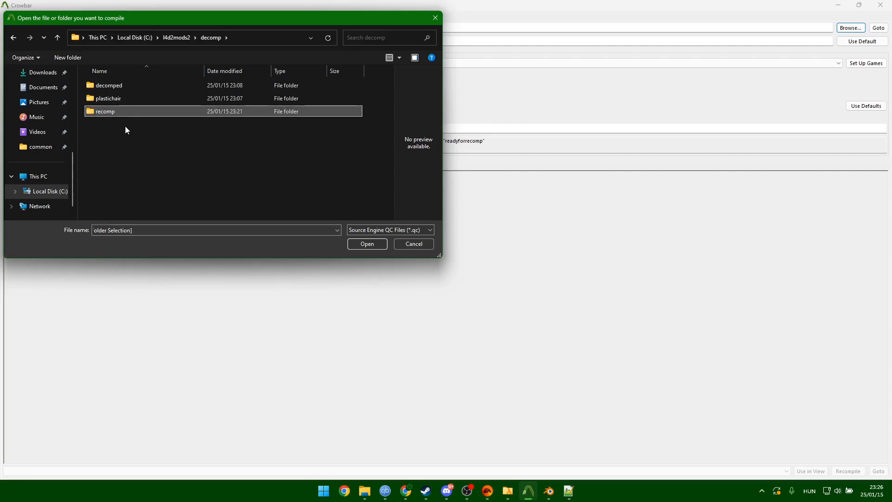
double_click(130, 112)
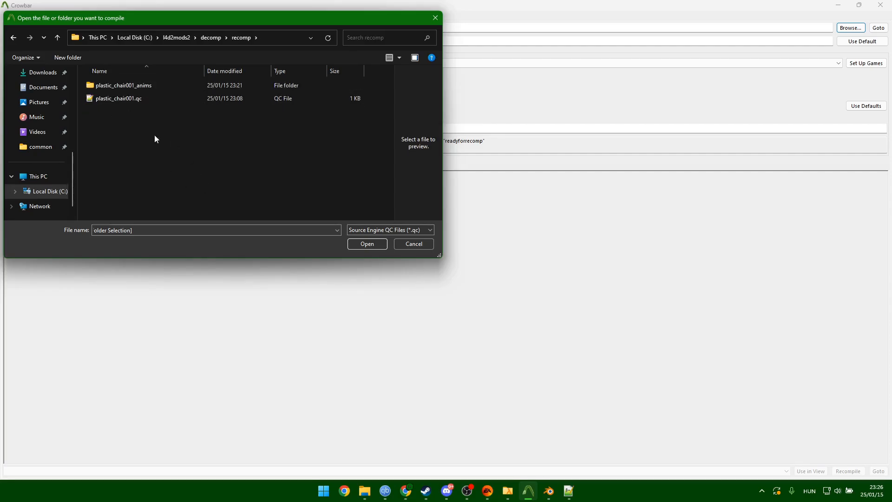
left_click(364, 244)
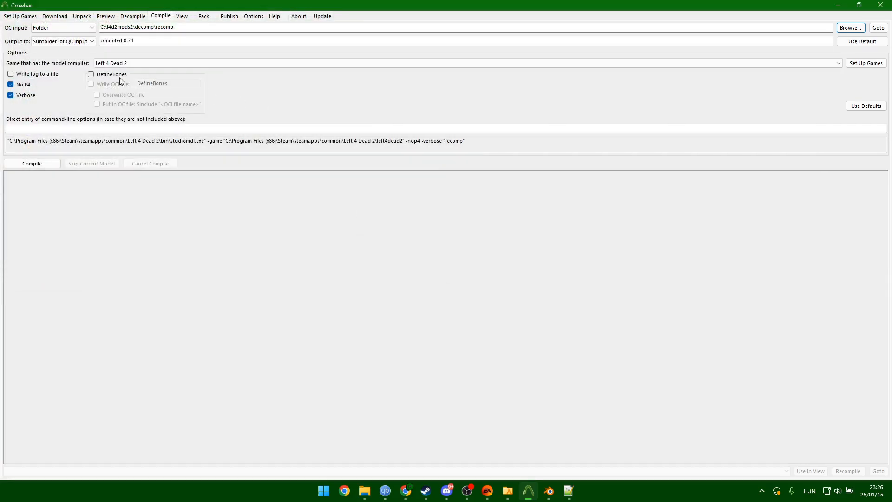
Keep subfolder output and Left 4 Dead 2, and compile the plastic_chair001 model.
left_click(55, 41)
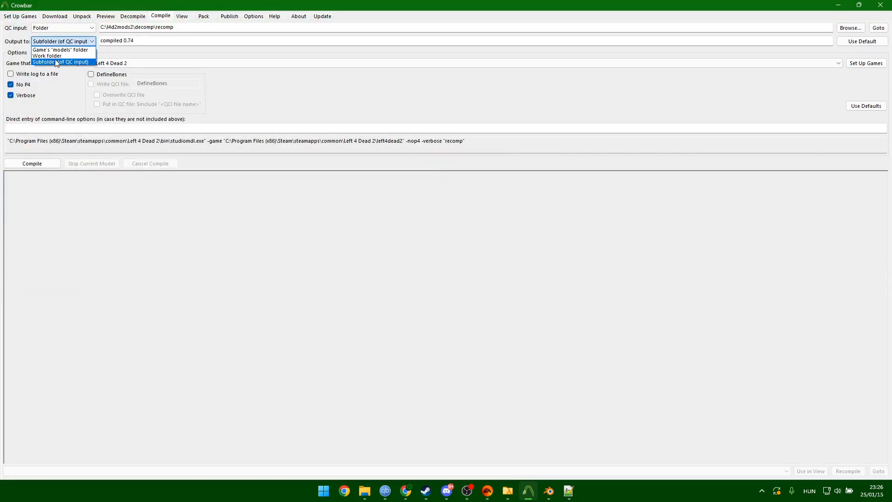
left_click(71, 62)
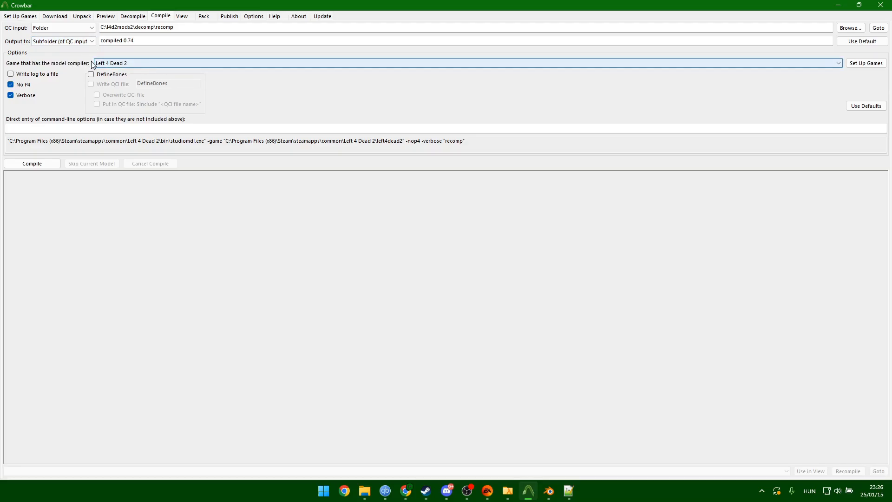
left_click(130, 62)
left_click(156, 55)
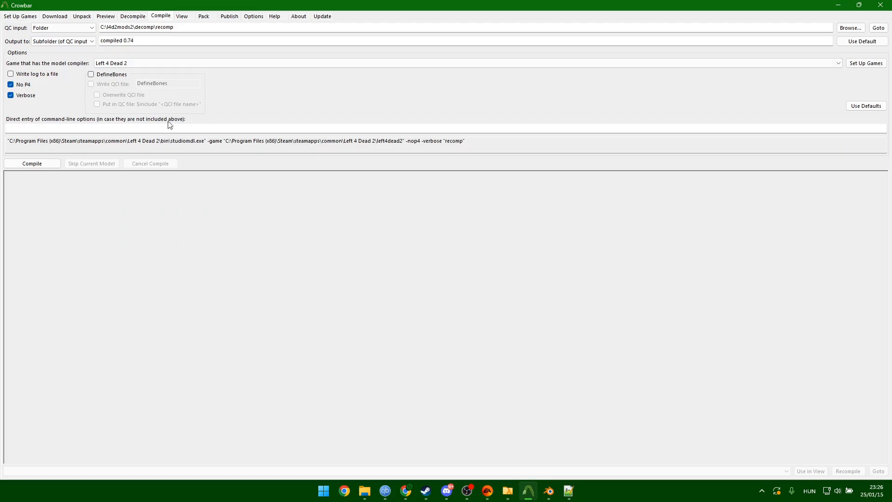
left_click(29, 165)
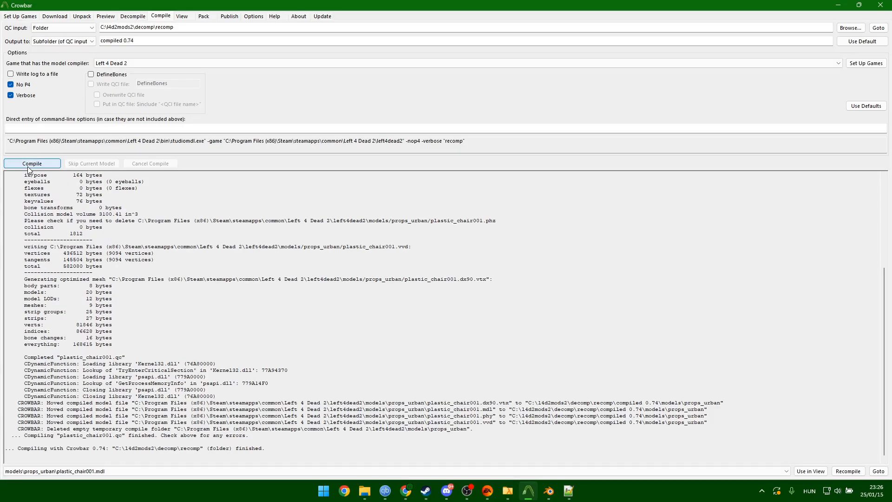
scroll(239, 382, "down", 1)
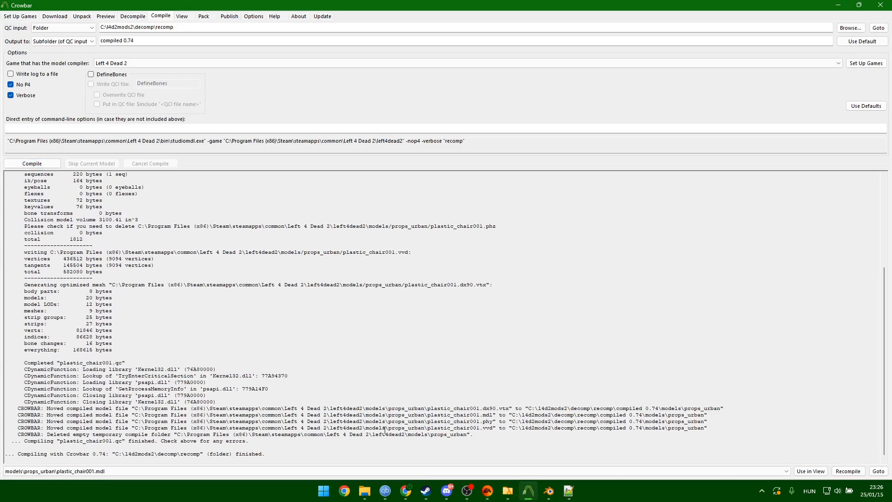
scroll(111, 343, "up", 7)
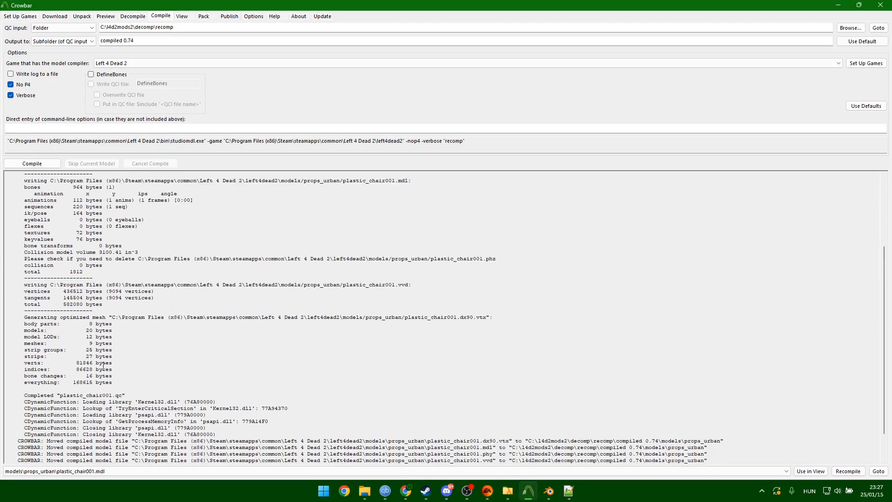
scroll(111, 343, "down", 7)
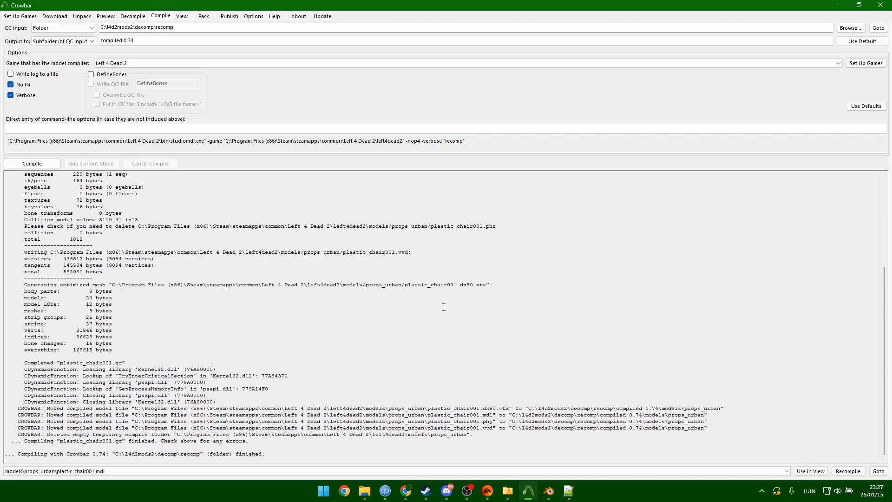
key("alt+Tab")
Browse into decomp\compiled 0.74\models to find the compiled chair output.
left_click(194, 81)
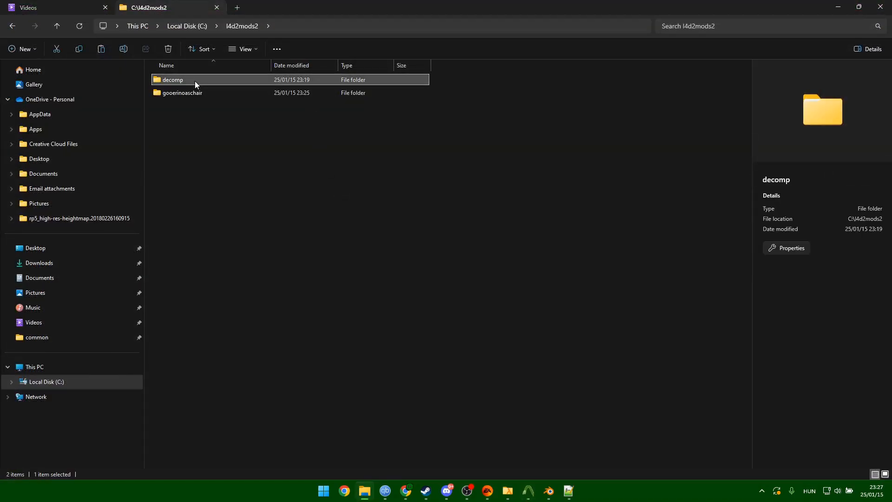
double_click(194, 81)
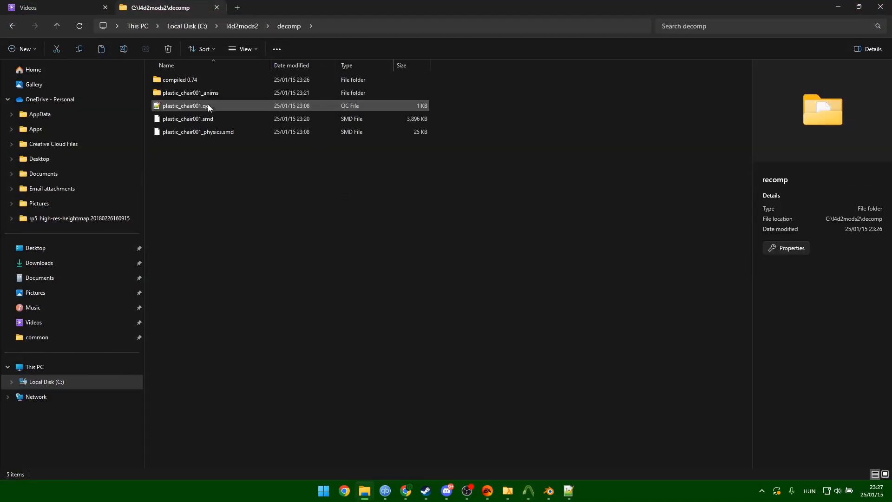
double_click(182, 79)
double_click(176, 81)
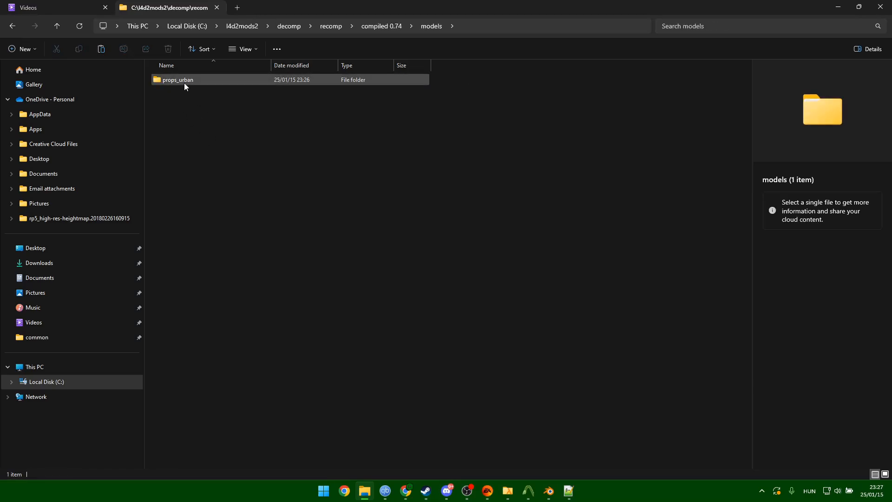
left_click(57, 25)
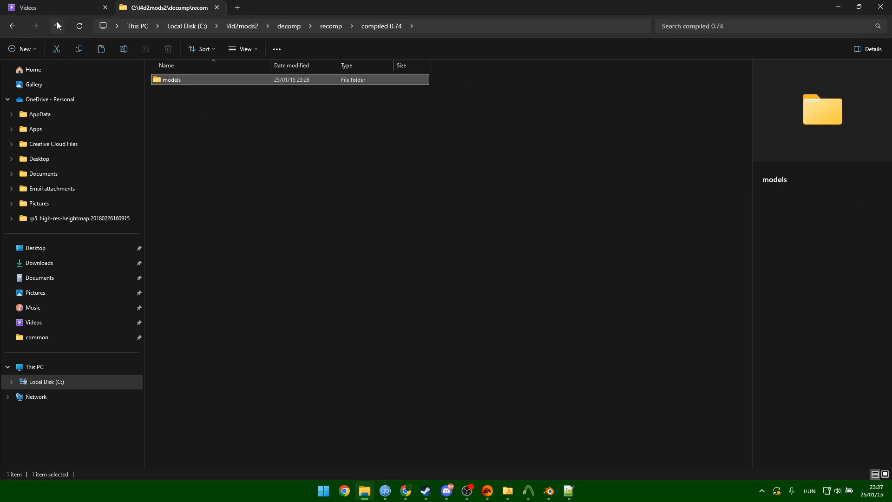
left_click(217, 111)
left_click(176, 80)
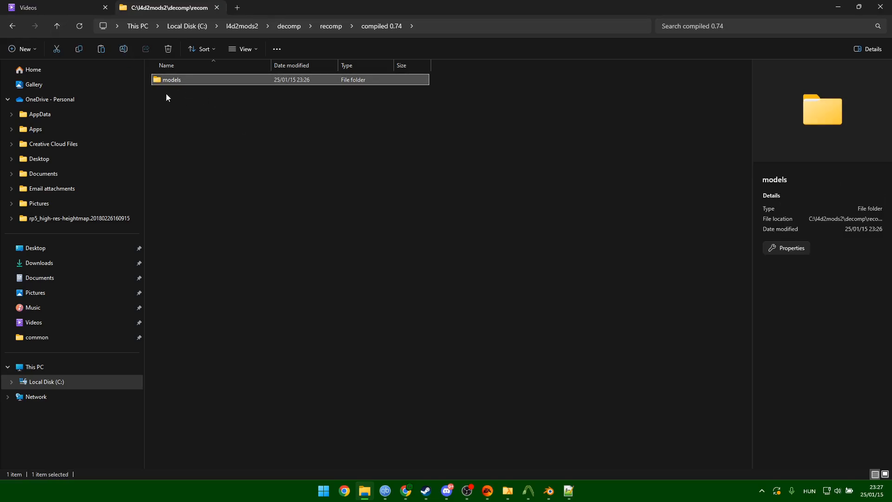
Go up to l4d2mods2 and open gooerinoaschair\models\props_urban.
left_click(55, 26)
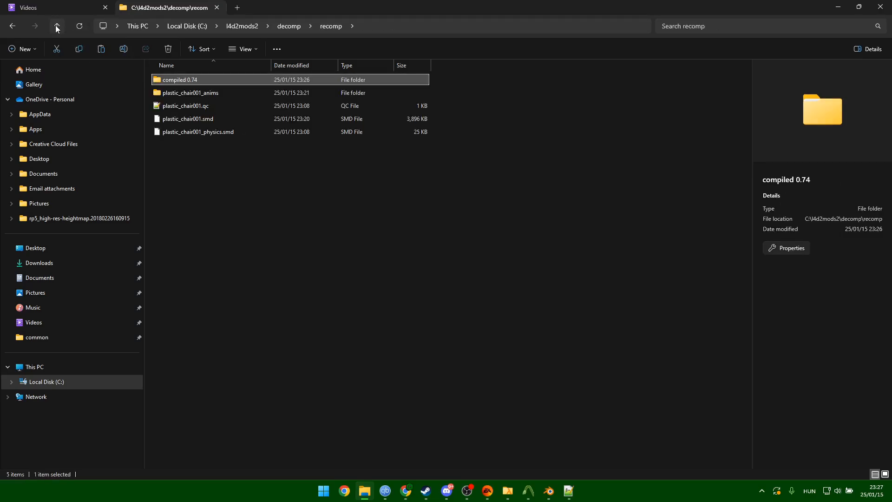
left_click(55, 26)
left_click(56, 26)
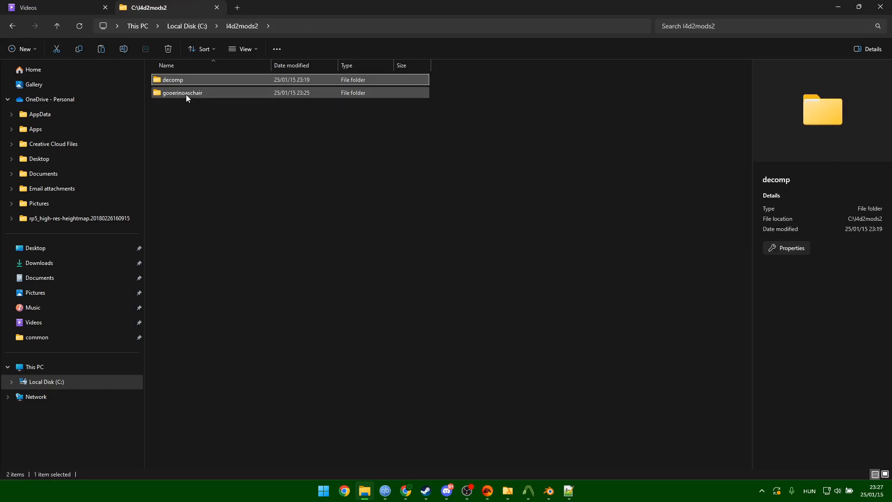
double_click(186, 93)
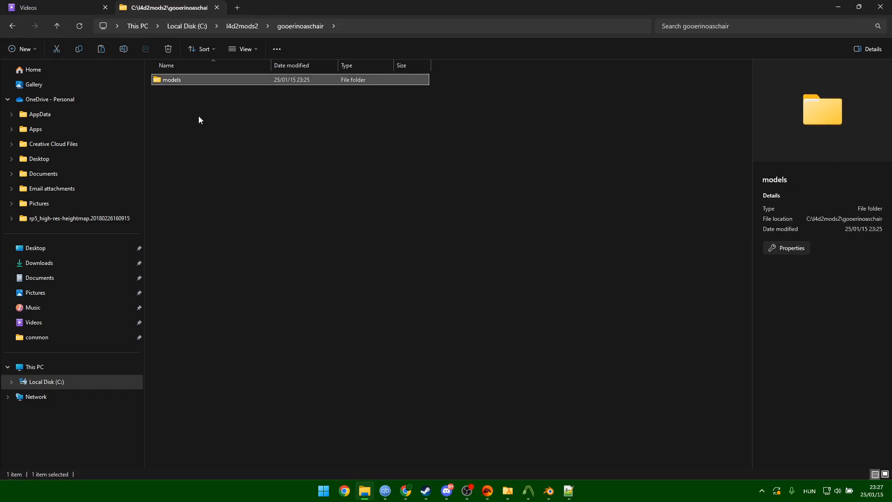
double_click(182, 80)
double_click(183, 79)
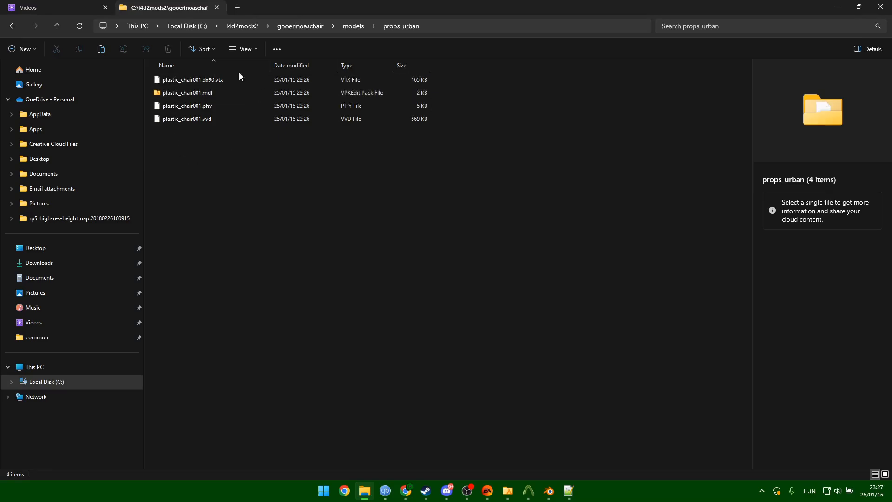
Preview the compiled plastic_chair001.mdl, orbit to a front view, then close the preview.
double_click(204, 93)
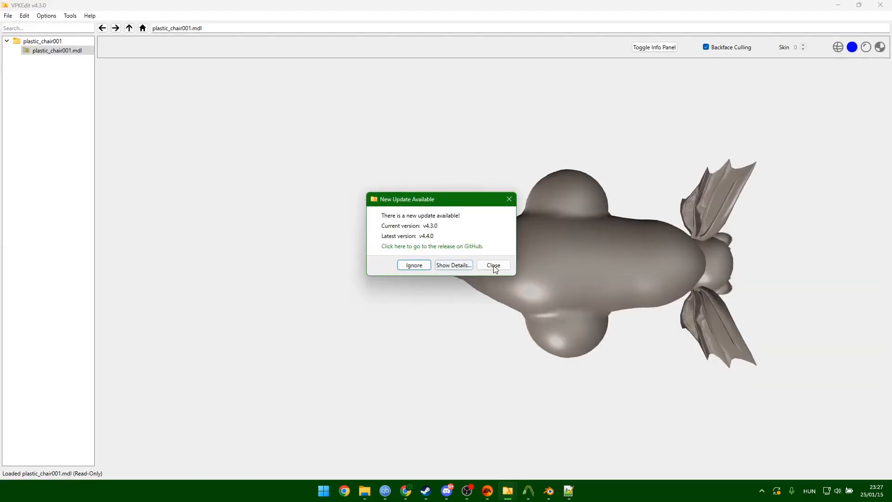
left_click(493, 265)
left_click_drag(609, 273, 649, 153)
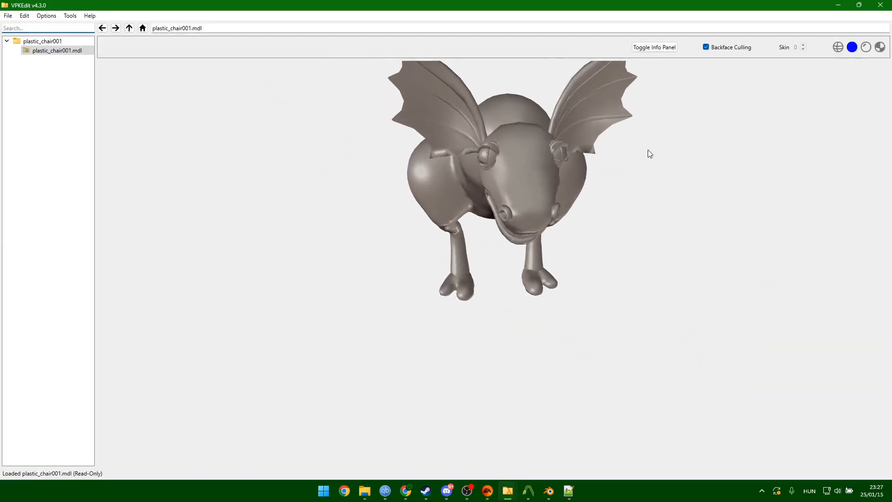
left_click(880, 4)
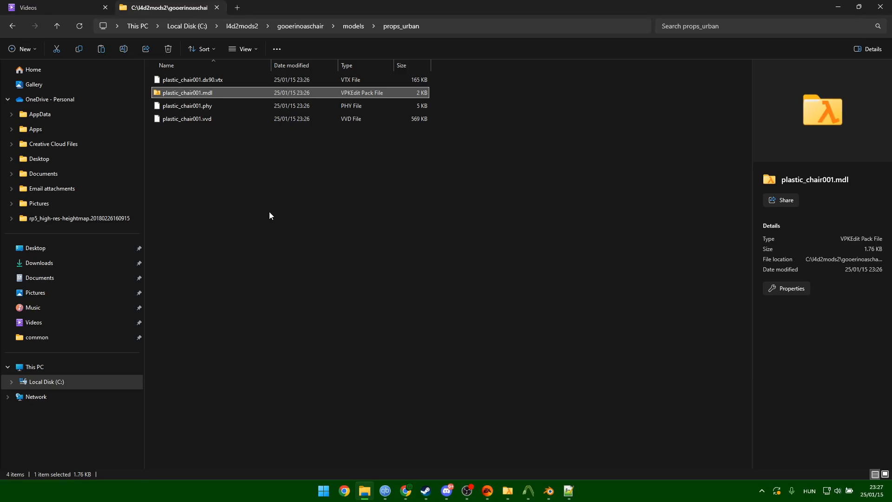
Go up two levels to the gooerinoaschair addon folder.
left_click(57, 26)
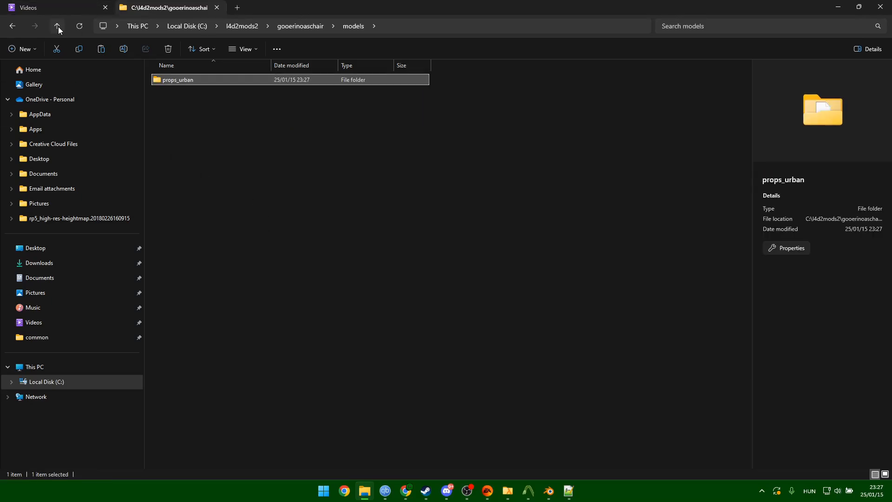
left_click(56, 26)
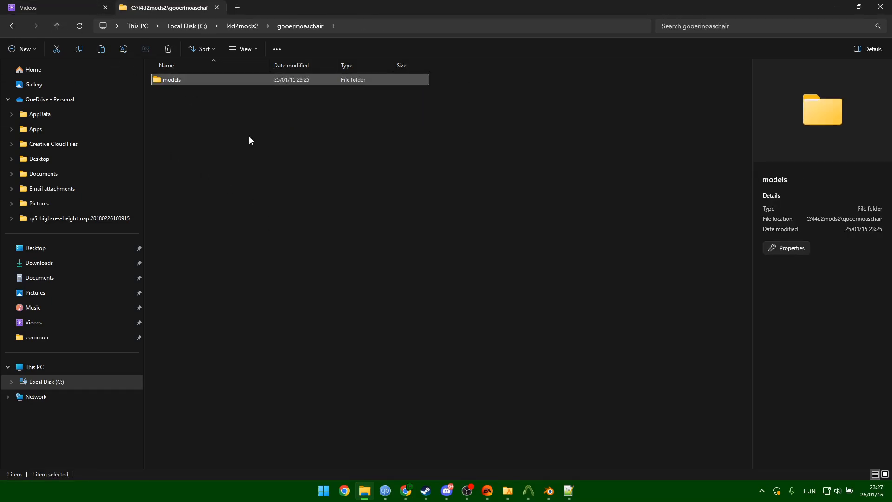
left_click(249, 137)
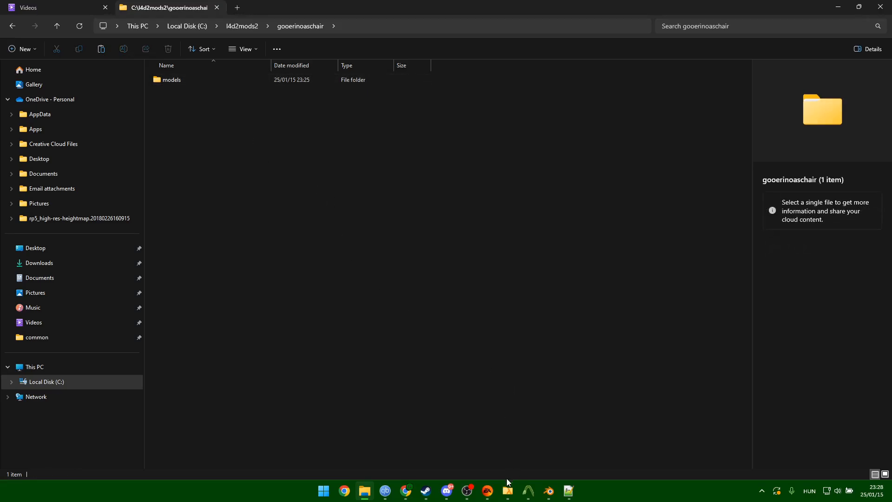
Review the chair model's material lists in VPKEdit.
mouse_move(507, 491)
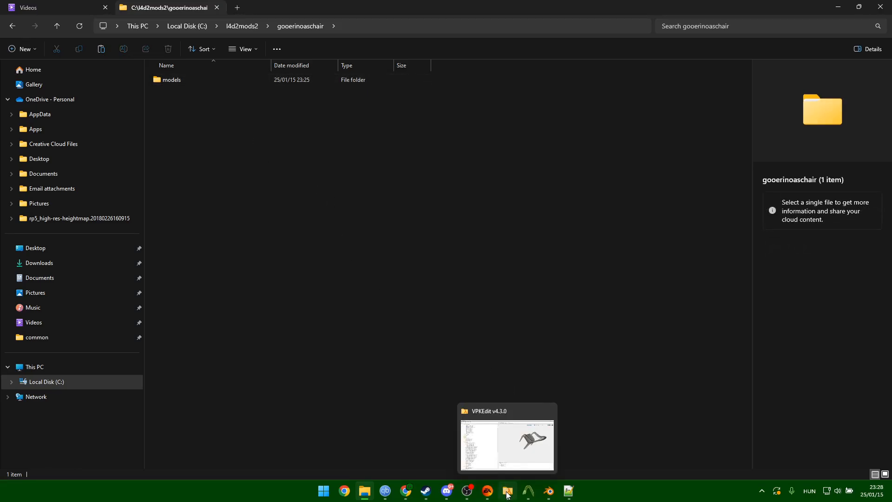
left_click(506, 493)
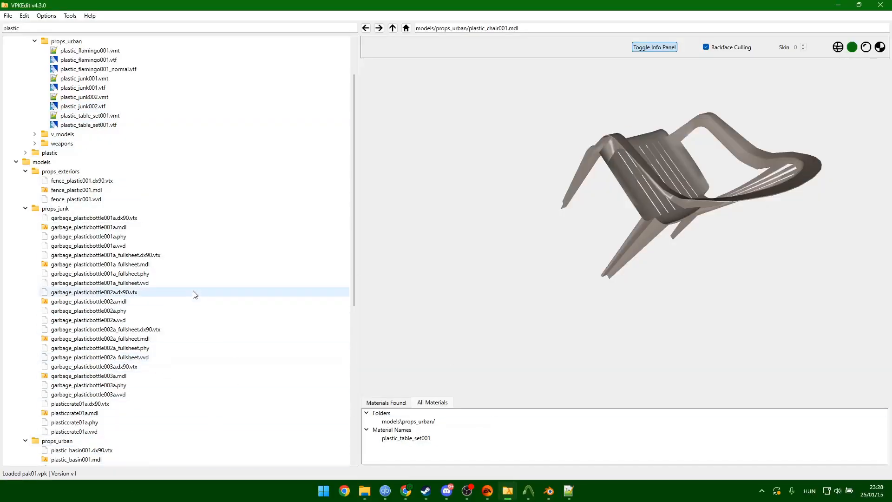
scroll(177, 275, "down", 8)
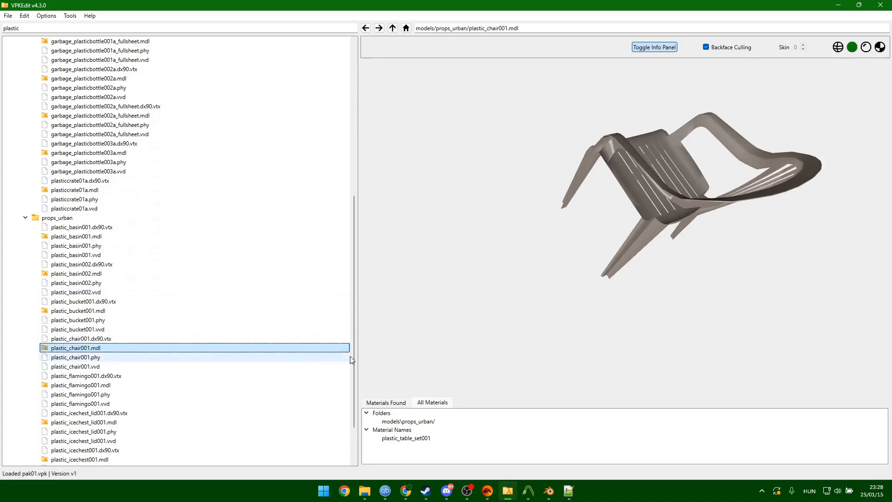
left_click(387, 403)
left_click(423, 403)
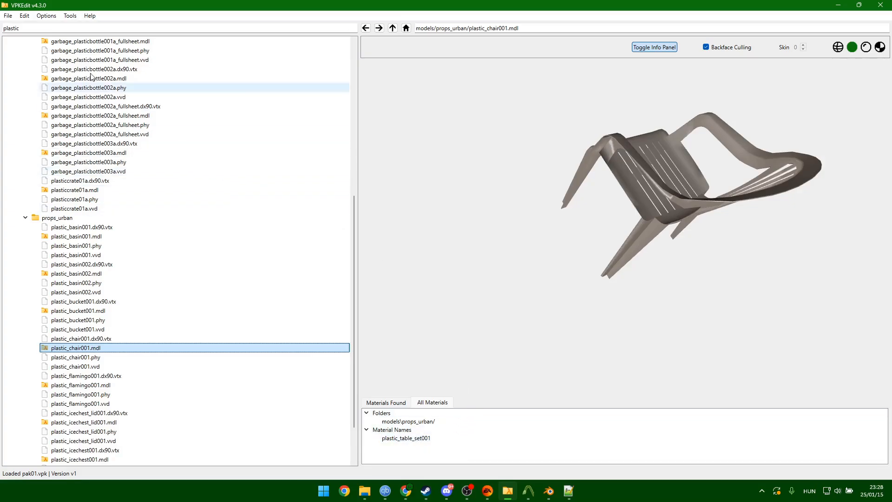
Search the pak01 tree for 'plastic_table' to locate the table material files.
left_click_drag(23, 29, 1, 29)
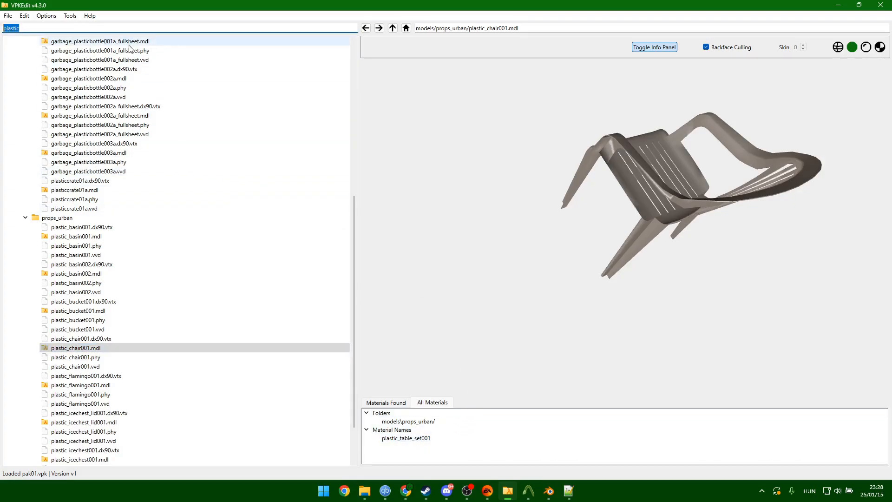
type("plastic_table")
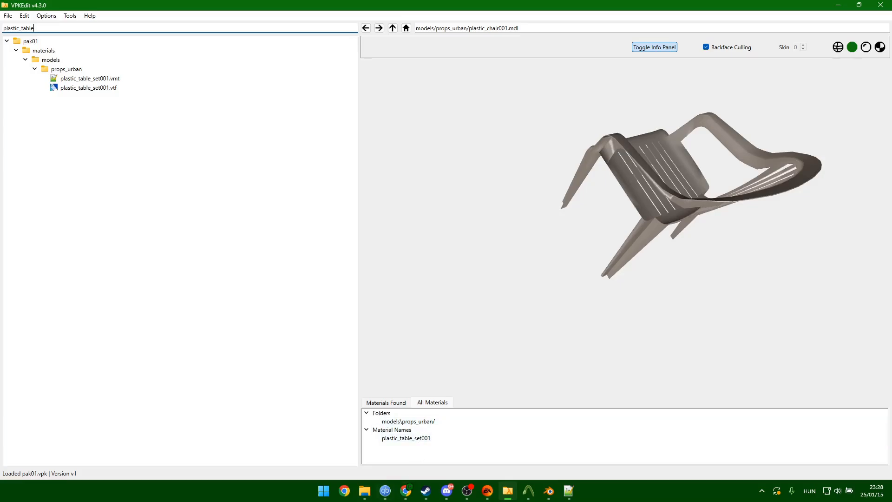
mouse_move(364, 491)
left_click(369, 440)
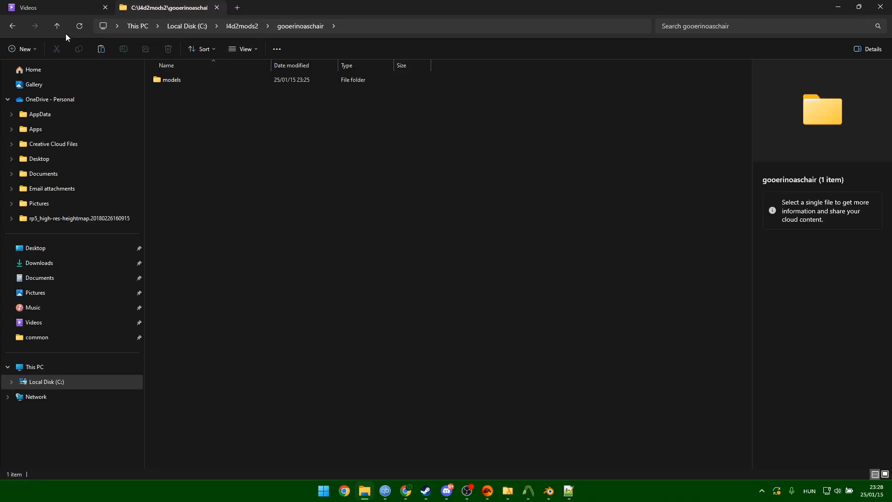
Create a new 'materials' folder inside gooerinoaschair.
right_click(207, 130)
mouse_move(294, 222)
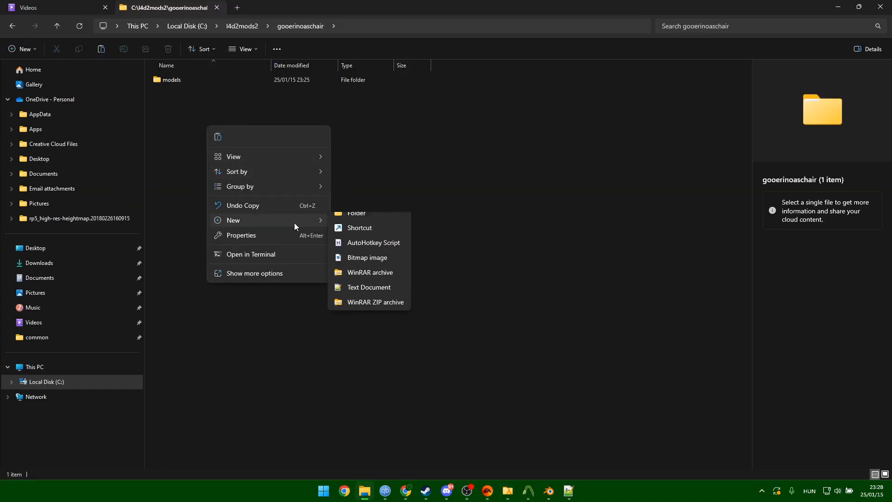
left_click(370, 228)
type("materials")
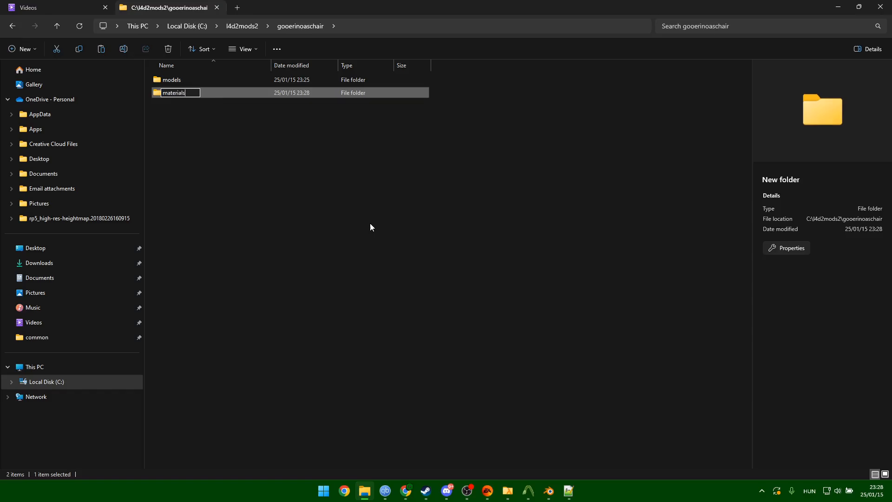
key("Return")
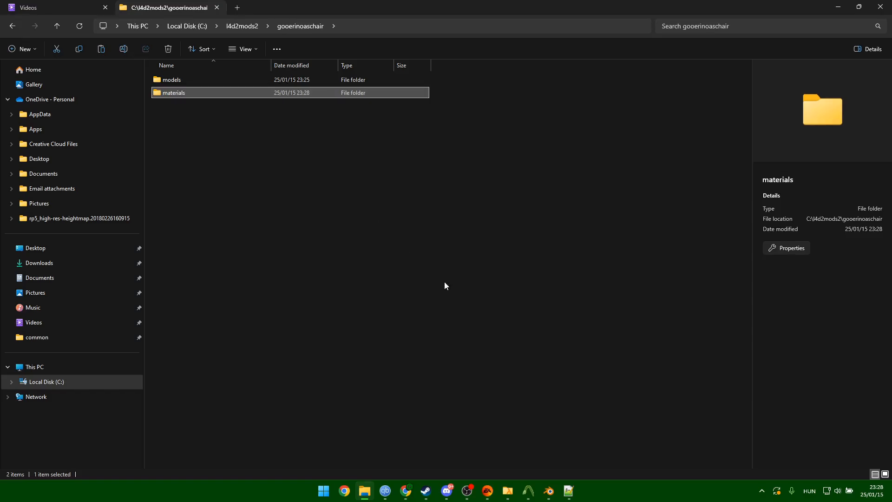
Inside the materials folder, create a 'models' folder and open it.
left_click(508, 491)
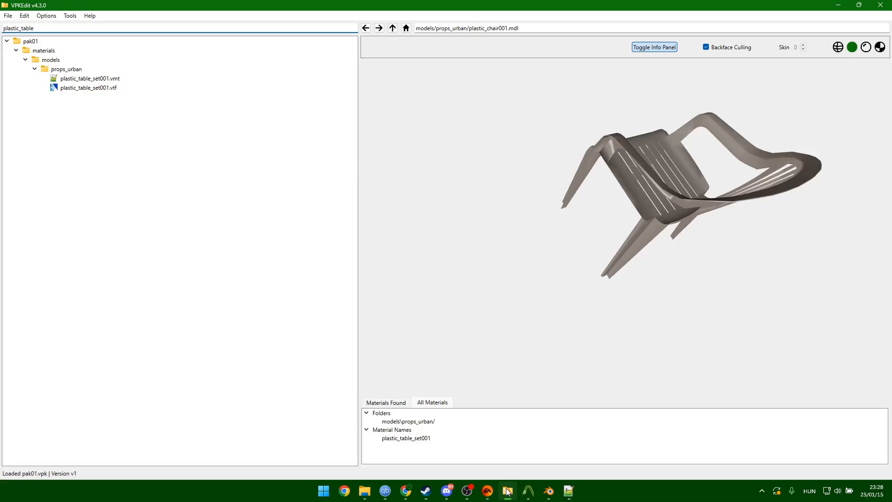
left_click(508, 491)
left_click(339, 170)
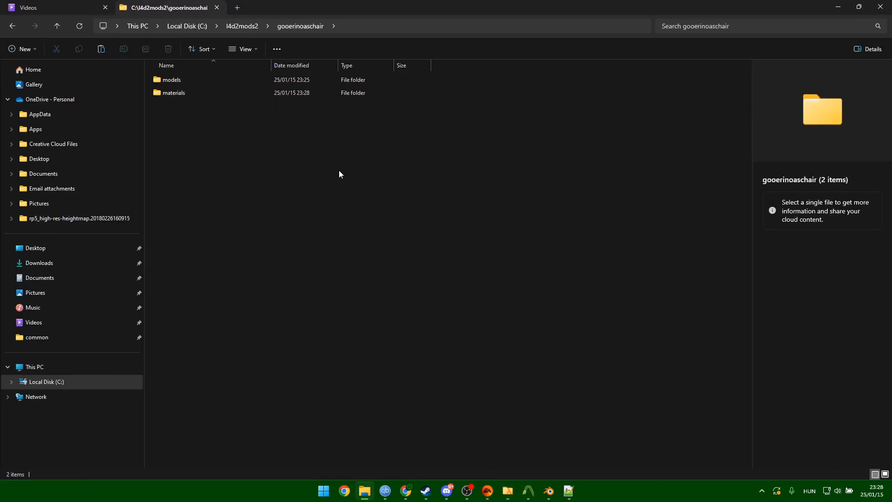
double_click(188, 93)
right_click(200, 150)
mouse_move(305, 249)
left_click(353, 247)
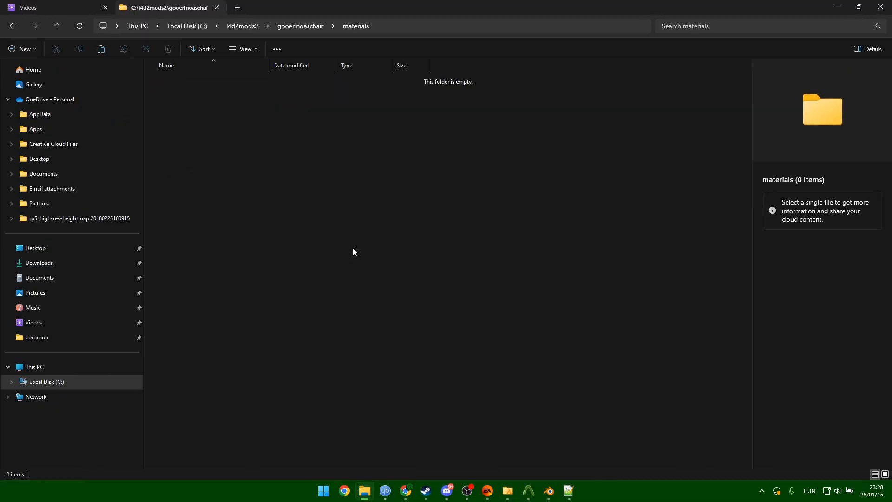
type("models")
key("Return")
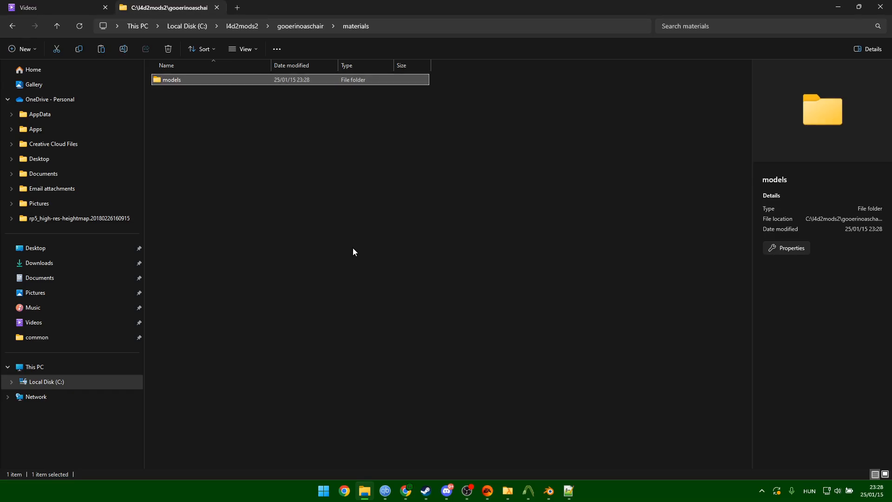
double_click(199, 79)
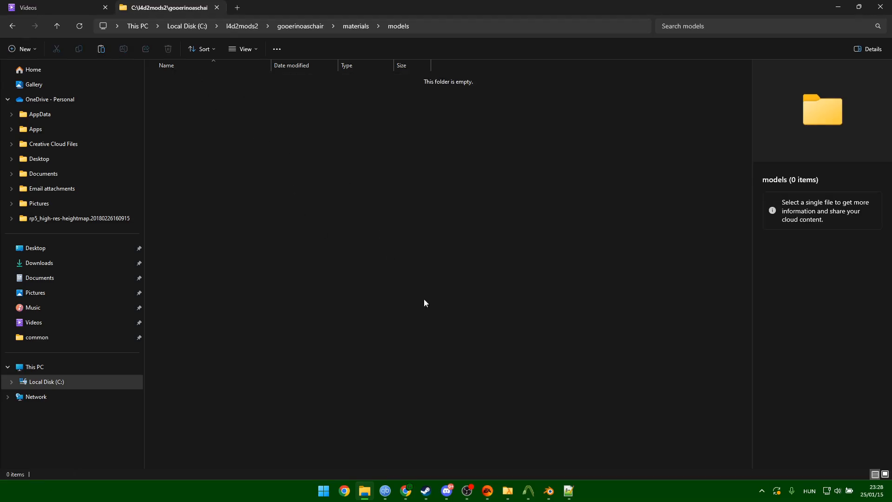
Create a 'props_urban' folder inside models, then bring VPKEdit back to the front.
left_click(509, 492)
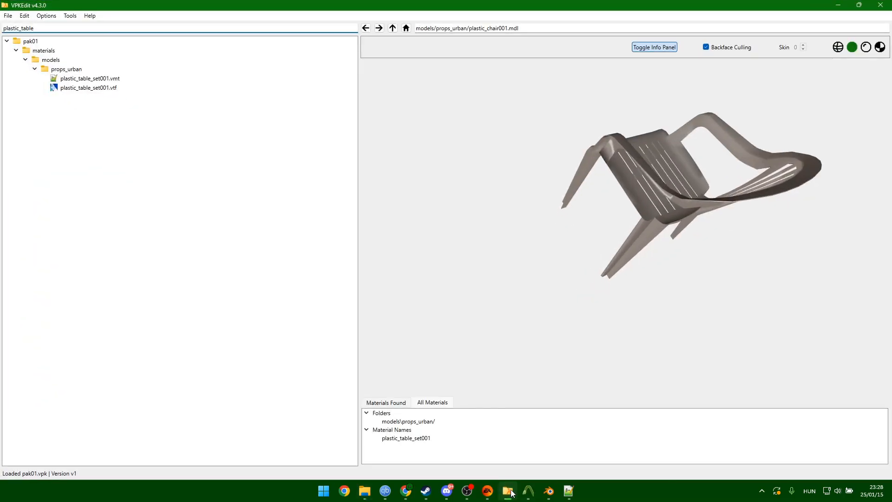
left_click(511, 492)
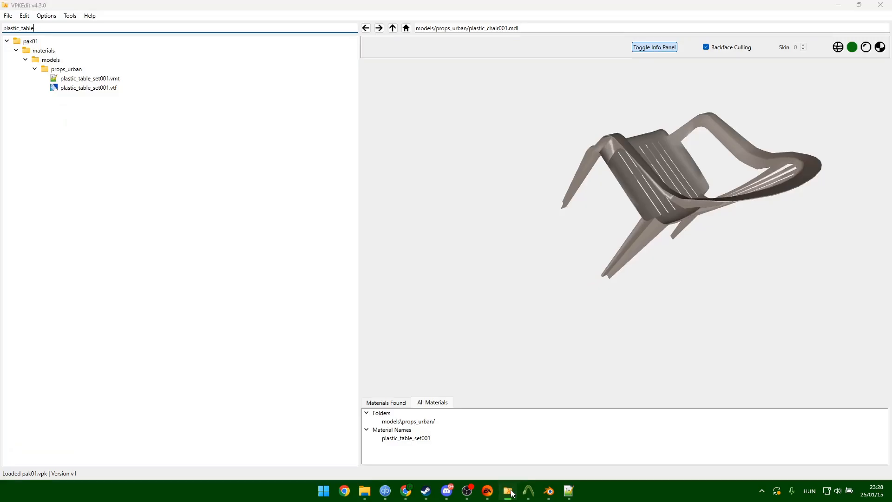
right_click(230, 137)
mouse_move(301, 229)
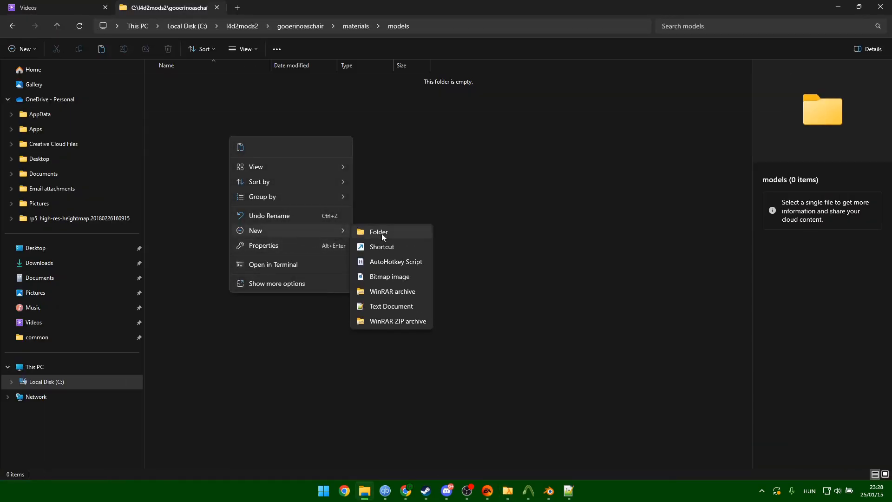
left_click(381, 233)
type("props")
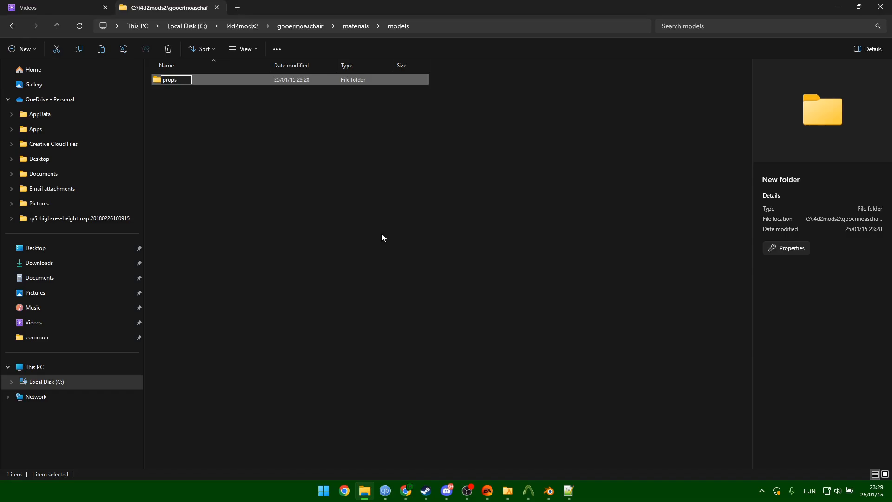
type("_urban")
key("Return")
left_click(509, 493)
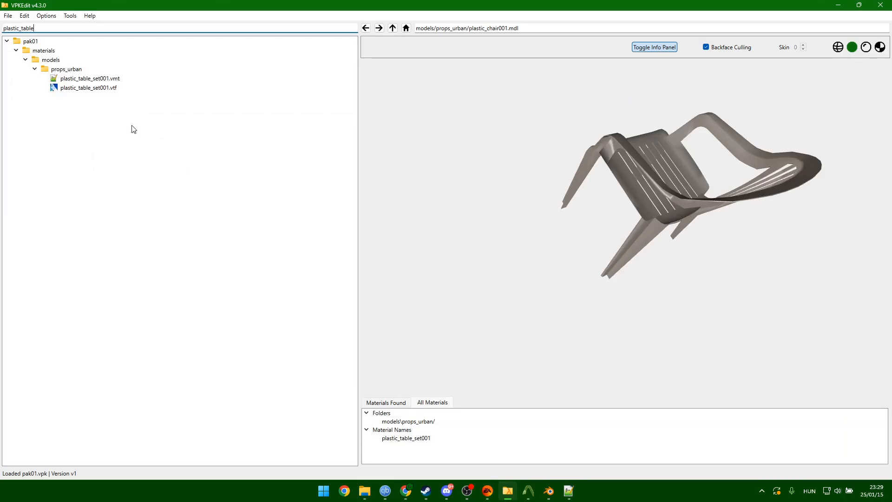
Copy plastic_table_set001.vmt and .vtf from VPKEdit into props_urban, then select the .vtf.
left_click(83, 78)
left_click(97, 89, "ctrl")
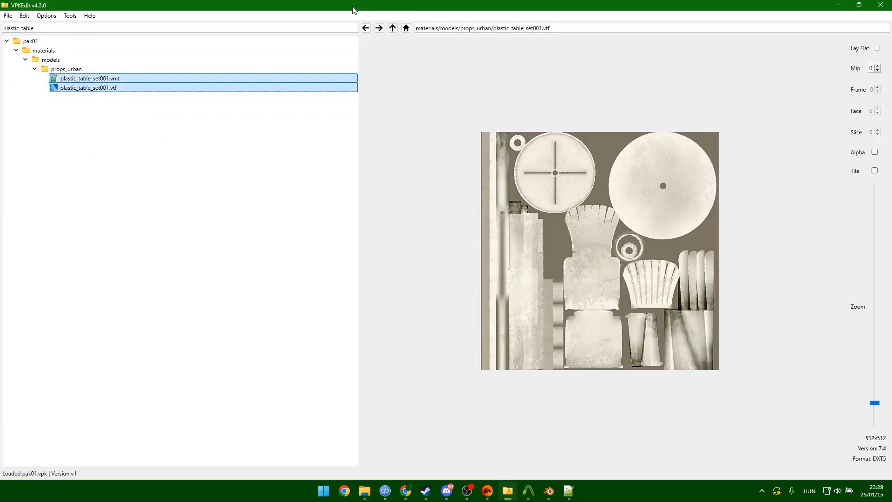
left_click_drag(352, 6, 629, 109)
left_click_drag(512, 181, 186, 79)
double_click(185, 78)
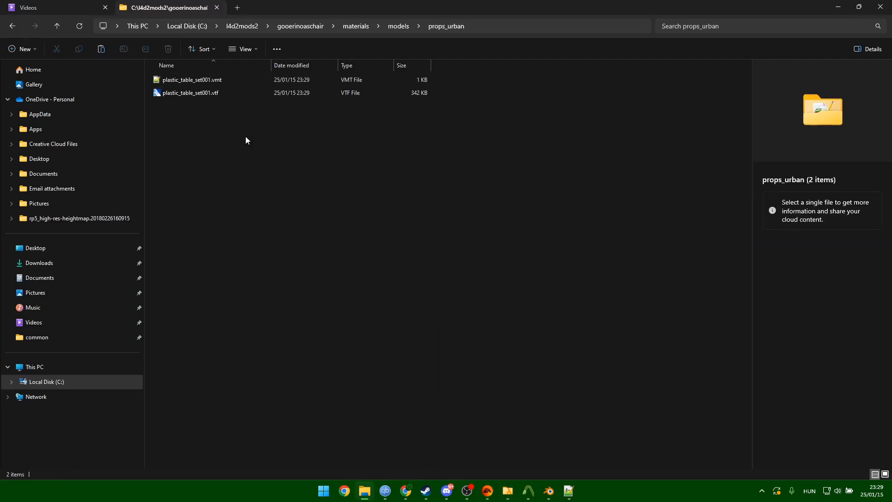
left_click(199, 94)
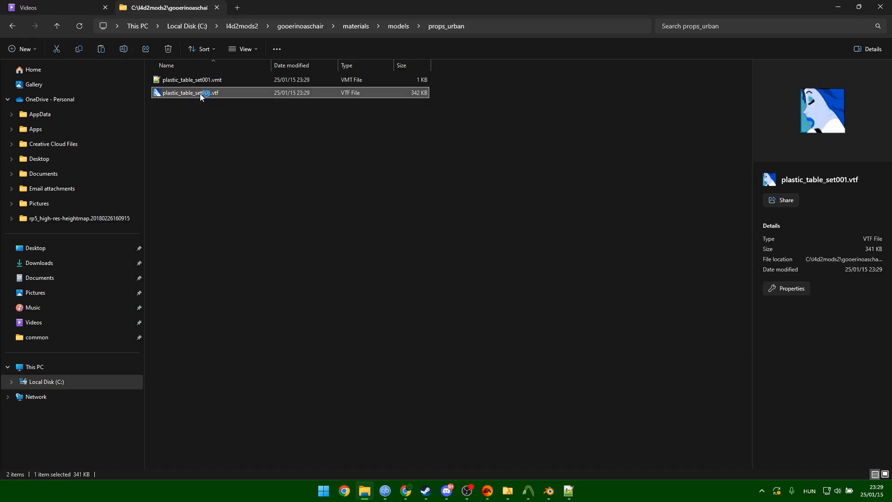
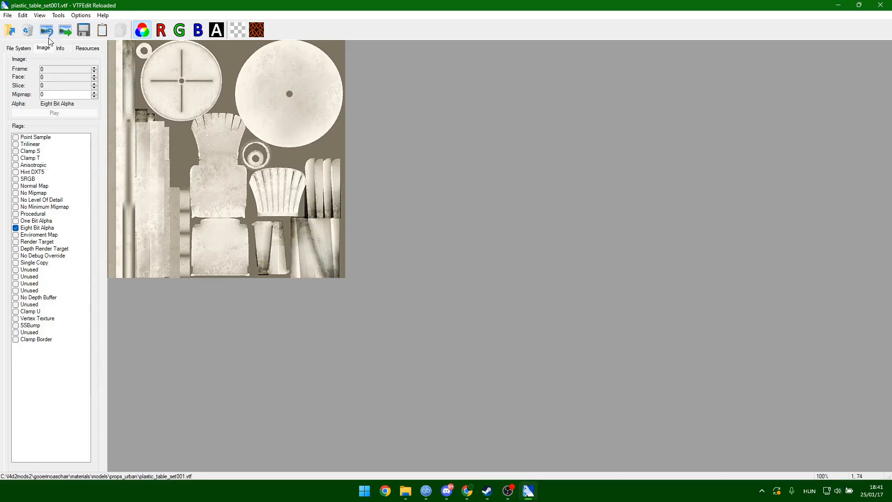
Import gooberino_diffuse.tga from Documents\My Spore Creations\Creatures as an image.
left_click(14, 16)
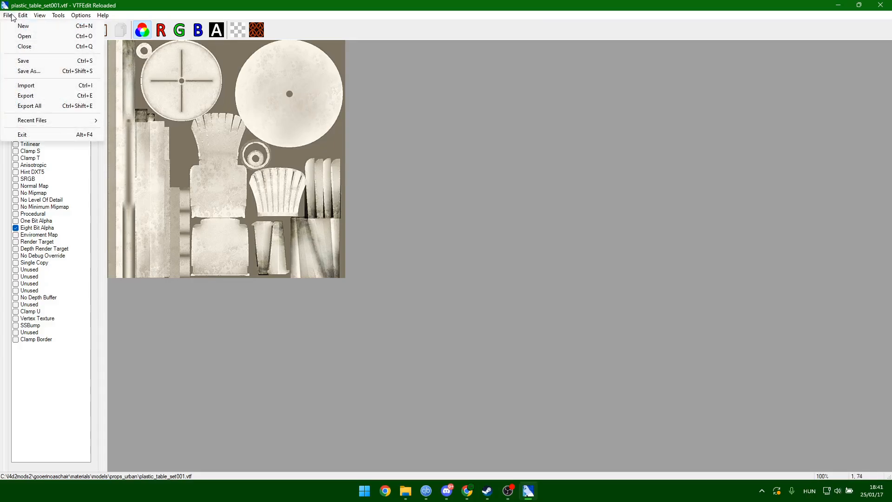
left_click(10, 15)
left_click(10, 16)
left_click(30, 87)
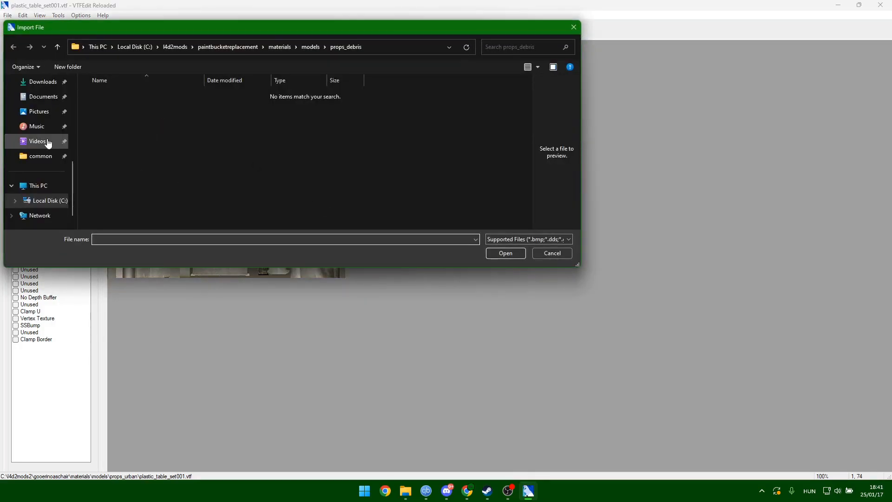
left_click(44, 99)
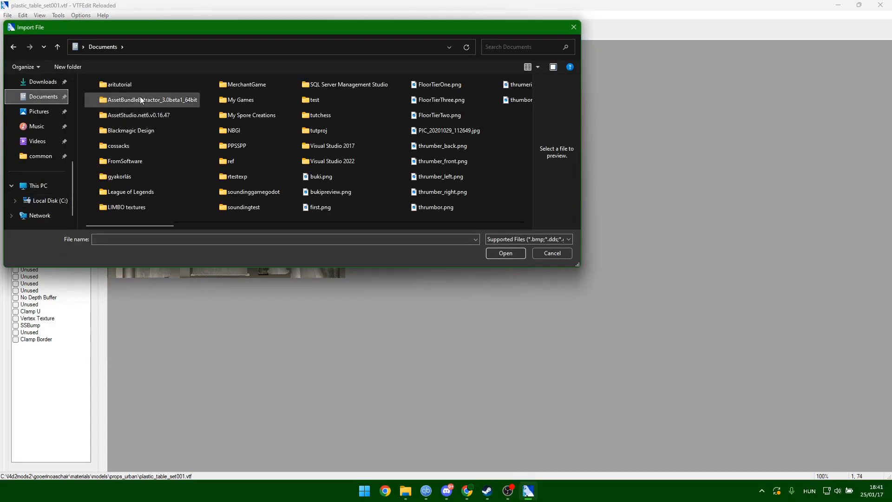
double_click(246, 116)
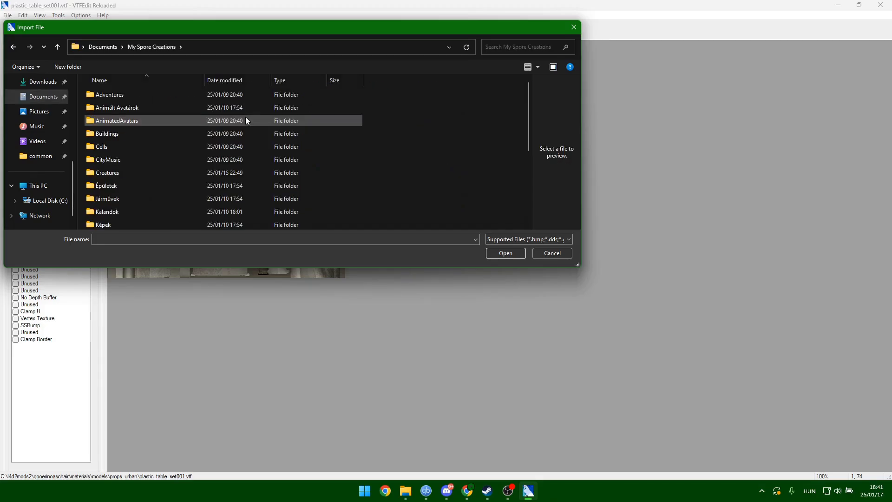
double_click(113, 172)
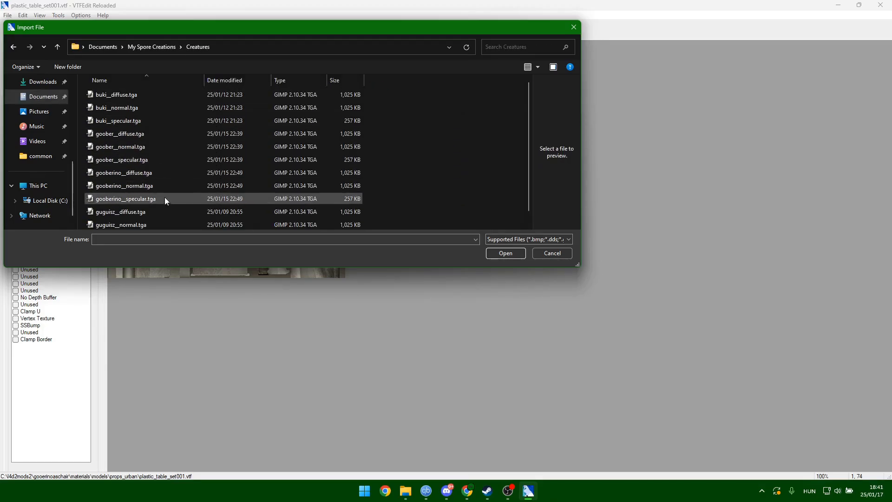
left_click(154, 172)
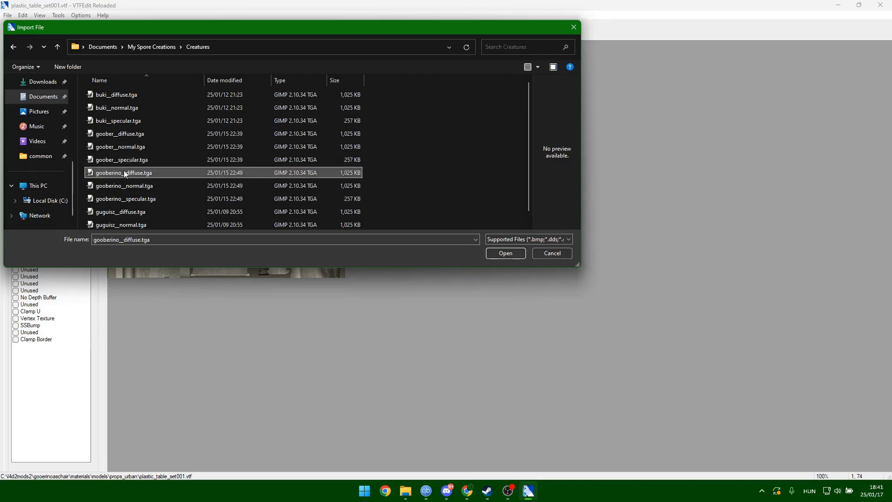
left_click(505, 253)
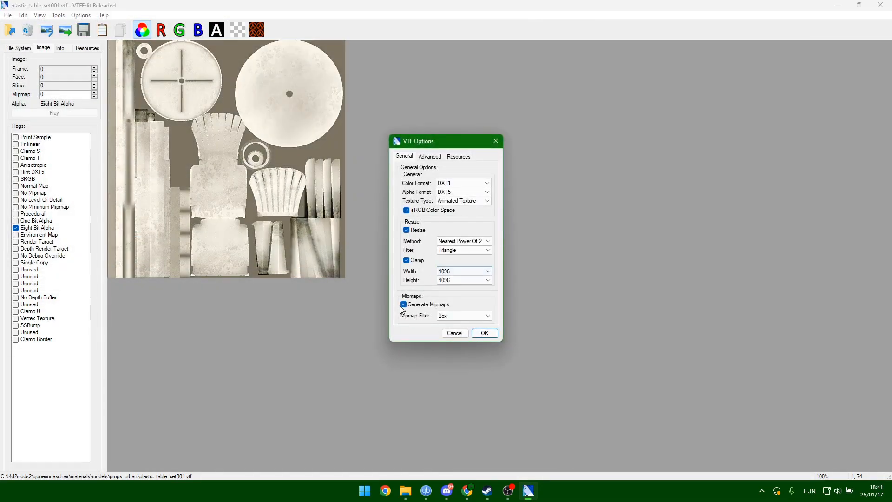
Check the advanced conversion settings, keeping VTF version 7.4, then cancel this first import.
left_click(430, 156)
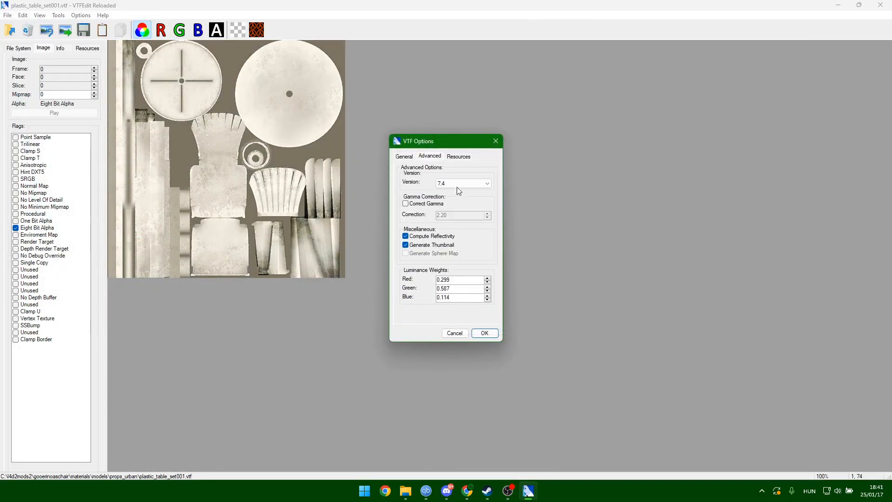
left_click(460, 183)
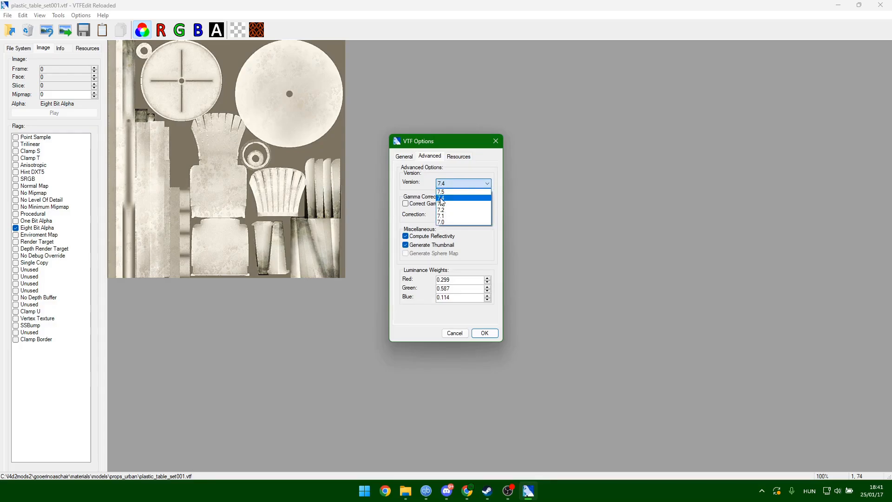
left_click(444, 200)
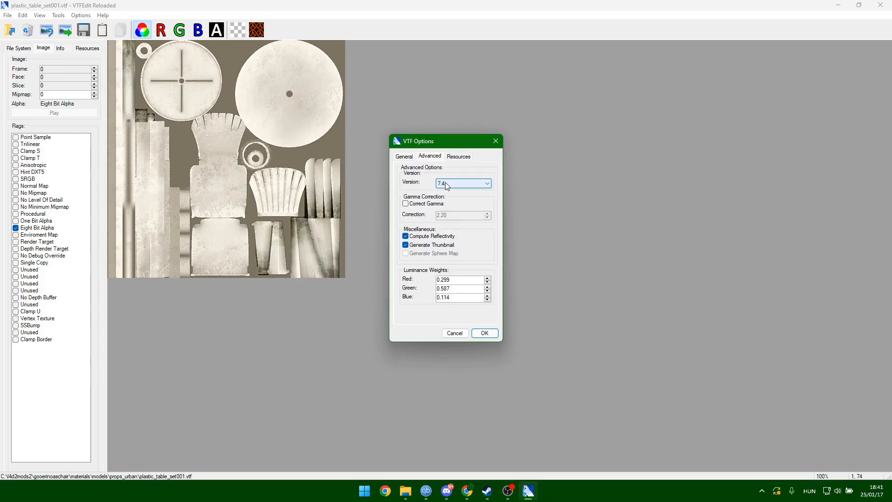
left_click(404, 157)
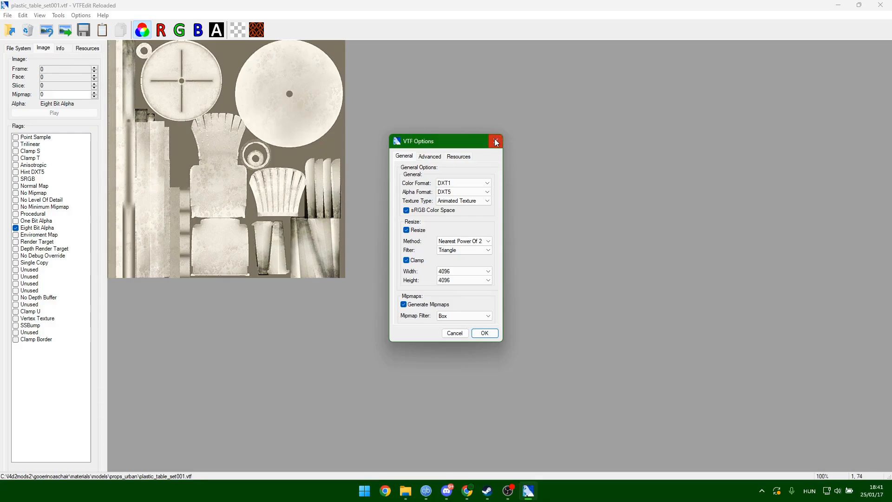
left_click(59, 48)
left_click(63, 42)
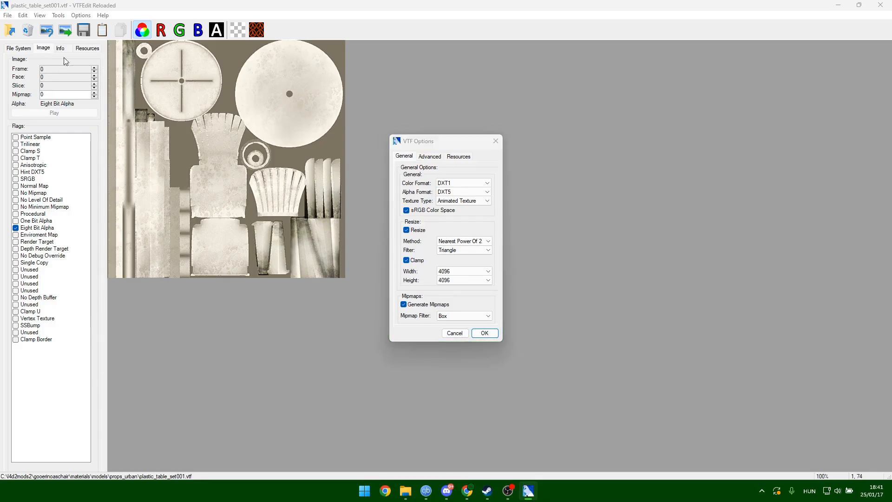
left_click(495, 141)
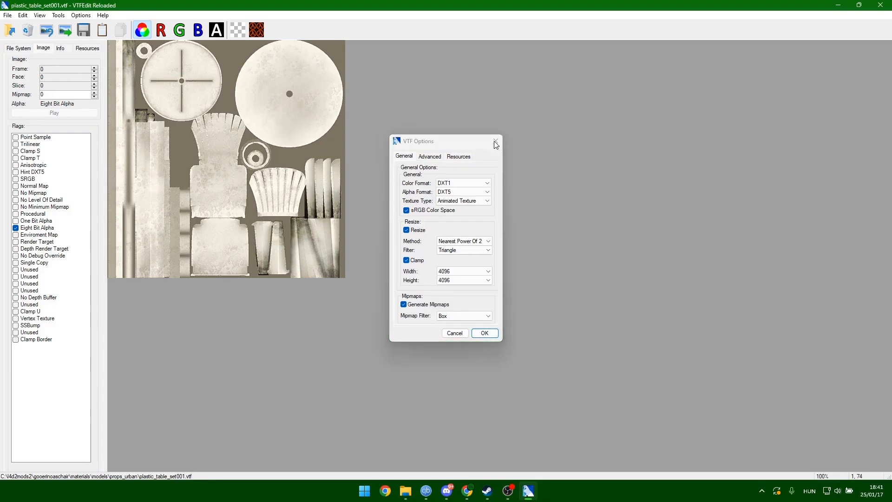
left_click(60, 49)
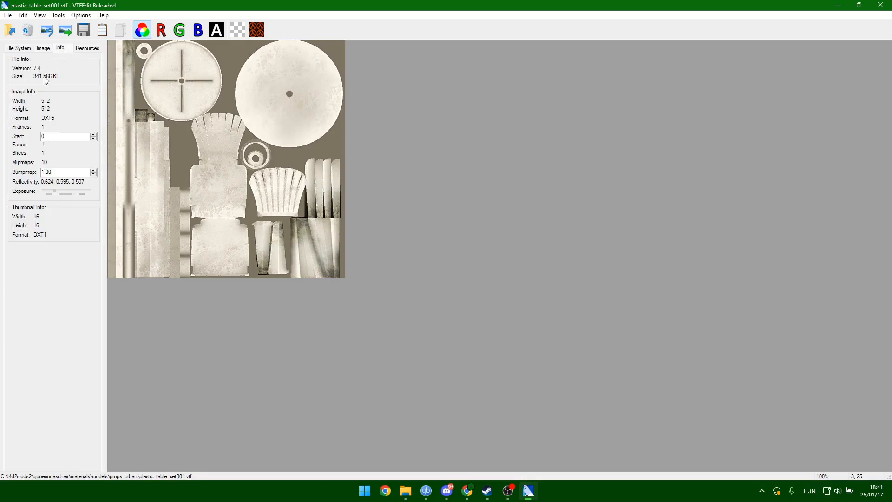
Re-import gooberino_diffuse.tga and accept the settings to create a new untitled.vtf.
left_click(9, 16)
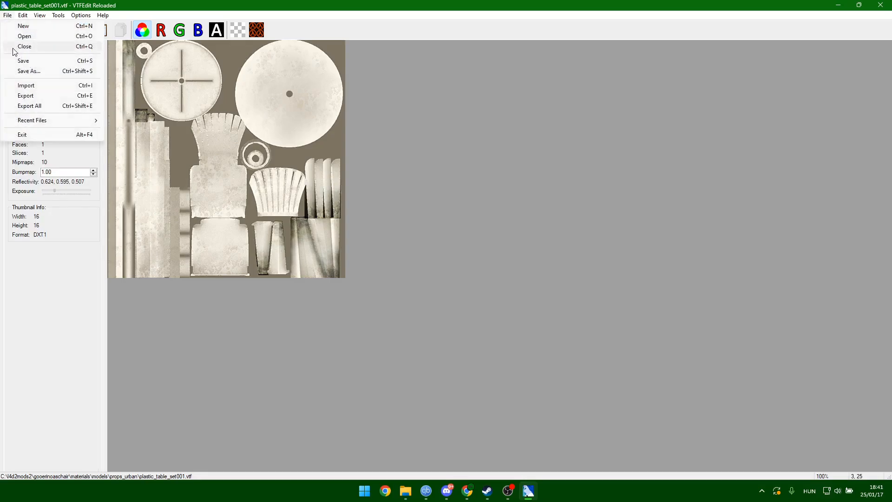
left_click(45, 85)
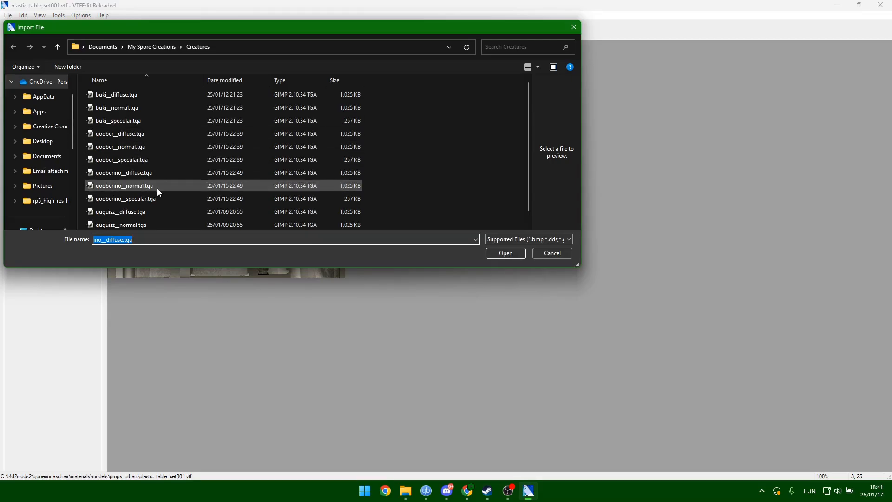
left_click(151, 176)
left_click(506, 253)
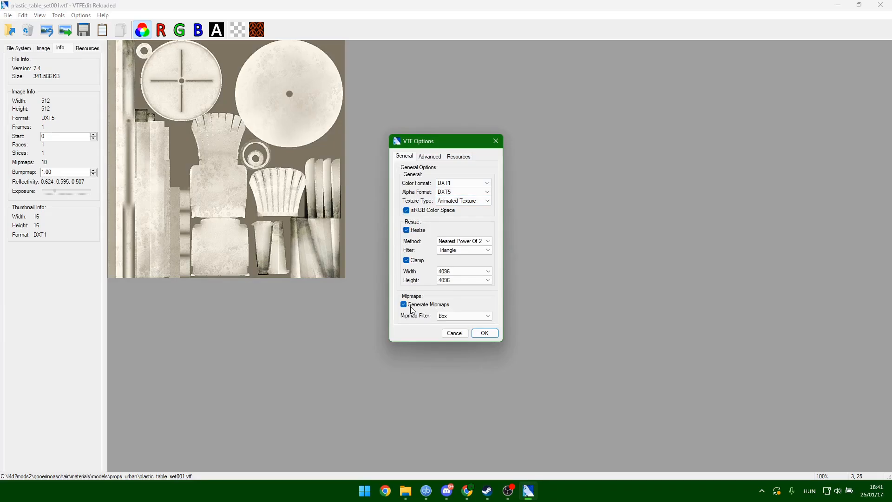
left_click(429, 157)
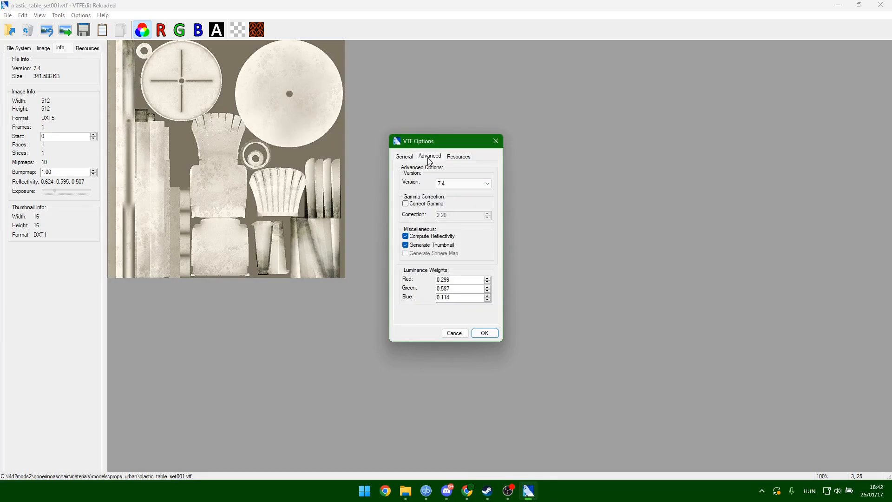
left_click(411, 157)
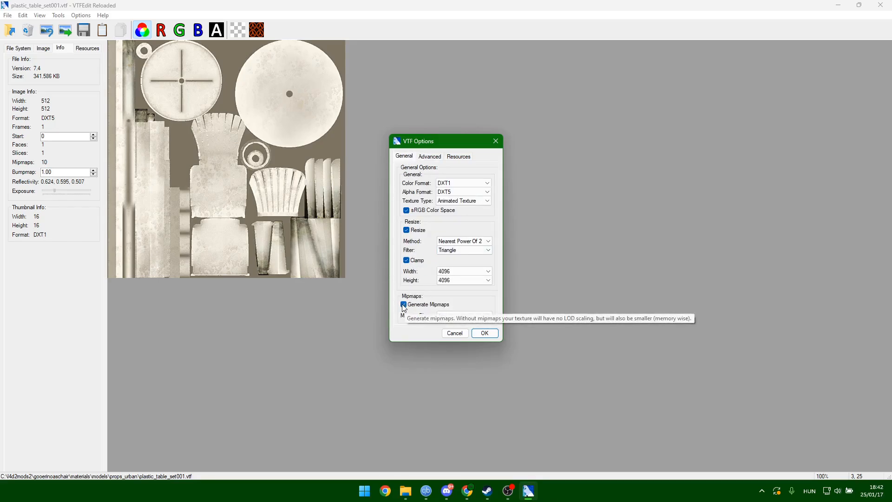
left_click(485, 333)
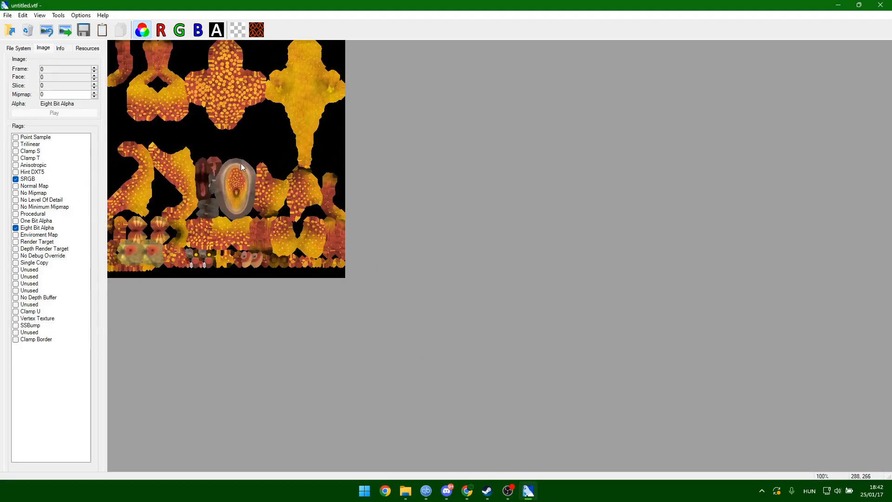
Turn off the SRGB flag and start saving the texture into the l4d2mods2 folder on C:.
left_click(16, 180)
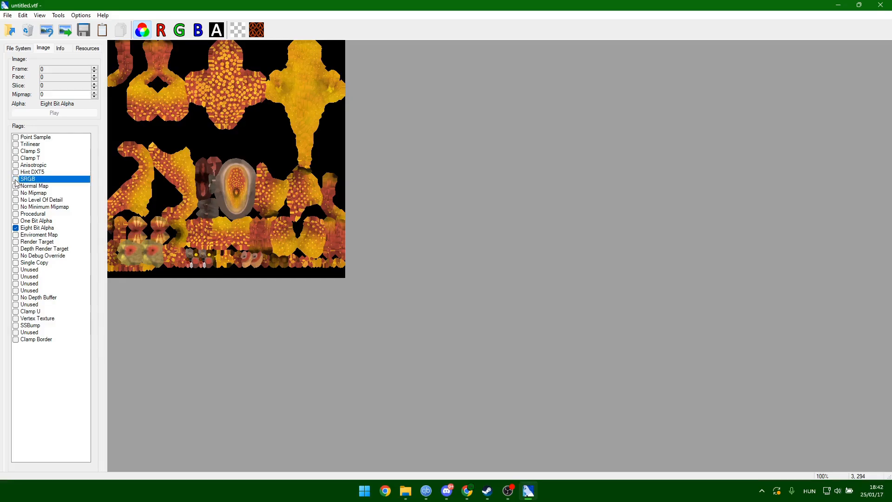
left_click(8, 15)
left_click(18, 61)
scroll(46, 149, "down", 10)
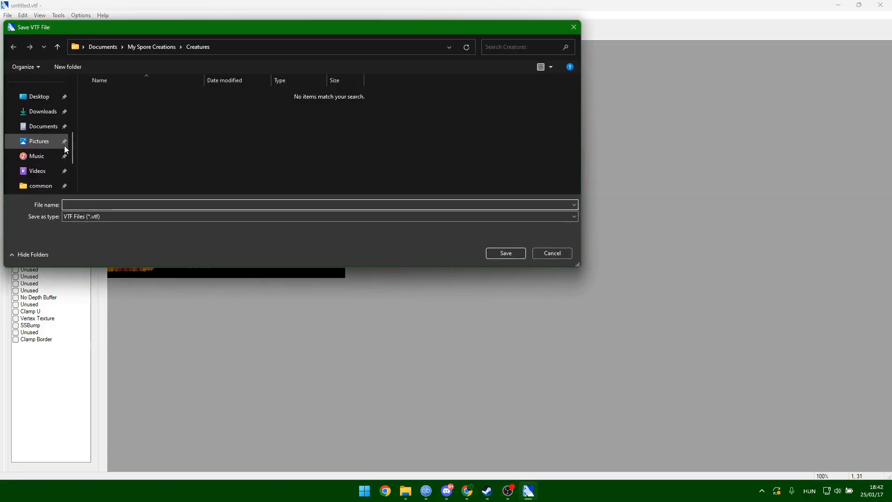
left_click(51, 157)
scroll(148, 139, "down", 5)
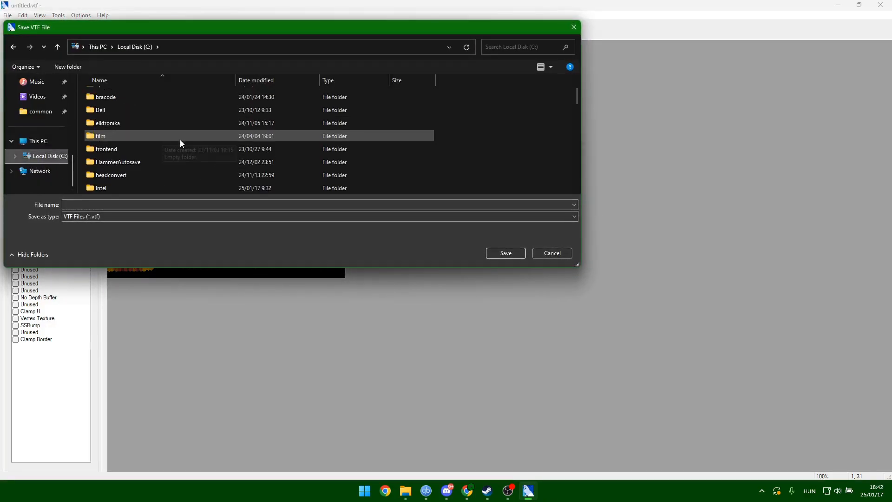
double_click(148, 149)
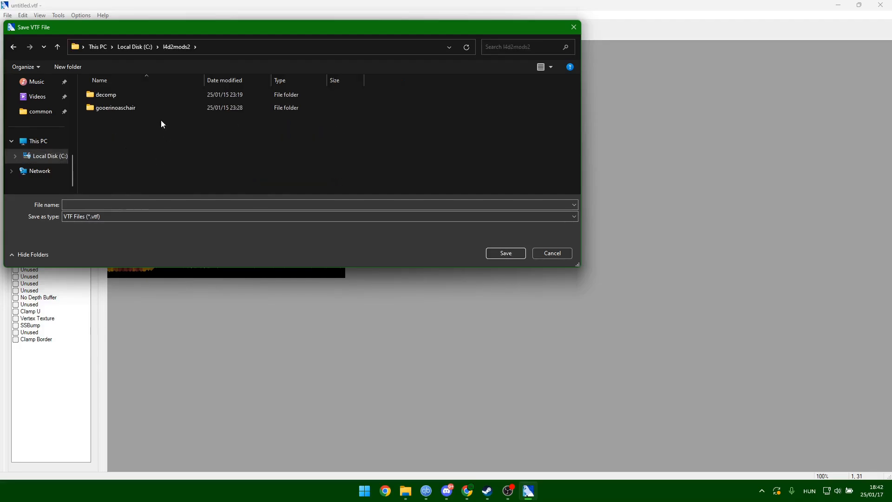
Overwrite plastic_table_set001.vtf in materials\models\props_urban with the creature texture.
double_click(128, 107)
double_click(124, 94)
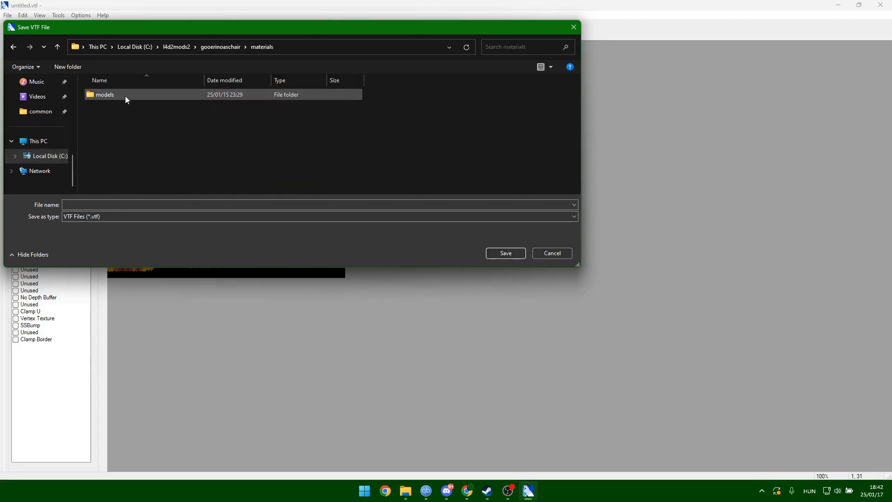
double_click(126, 95)
double_click(125, 95)
left_click(123, 95)
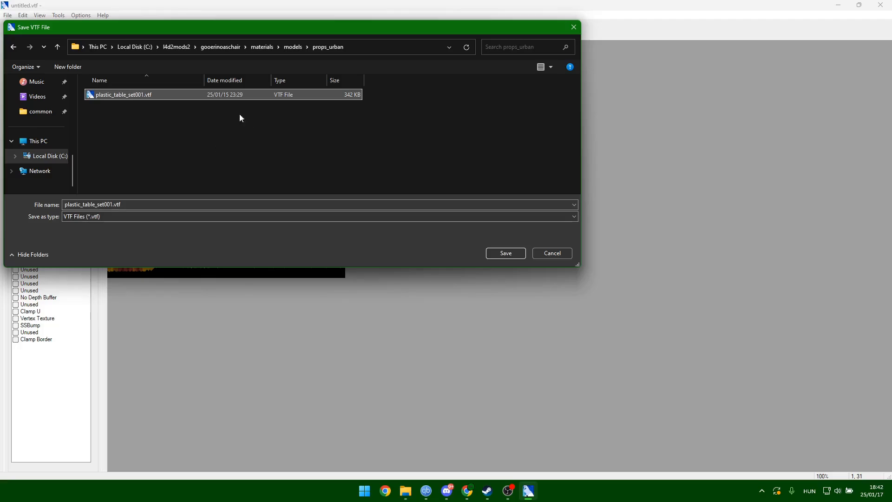
left_click(506, 253)
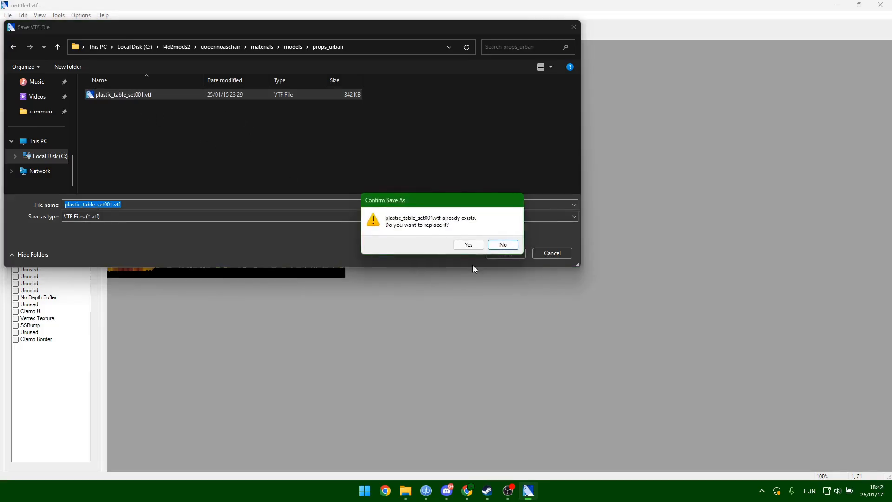
left_click(466, 243)
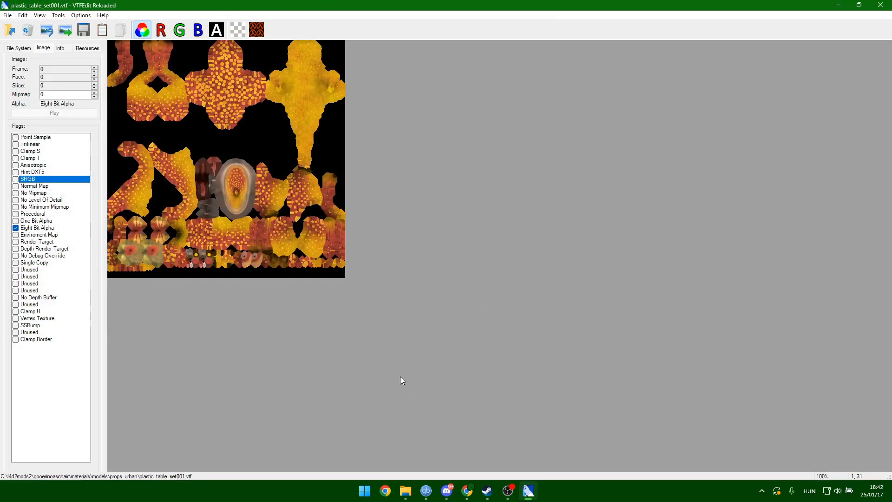
mouse_move(406, 497)
left_click(408, 441)
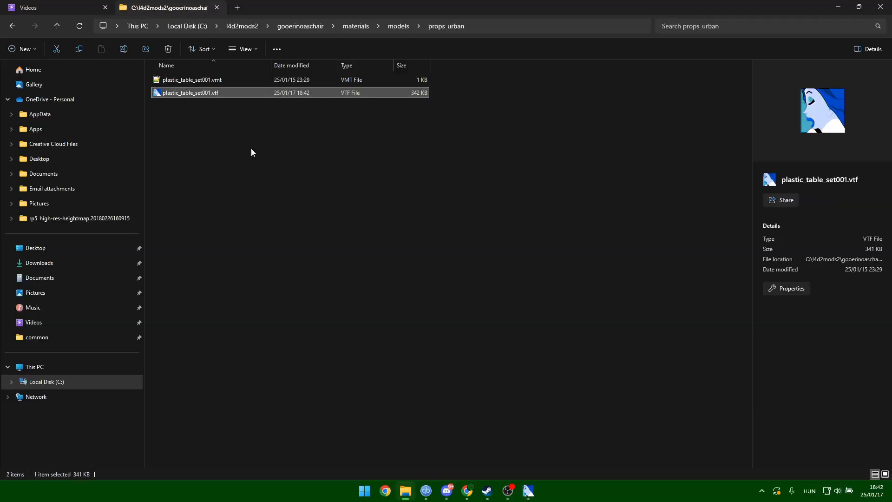
Check the saved texture, then browse to Steam\steamapps\common\Left 4 Dead 2\bin.
double_click(184, 94)
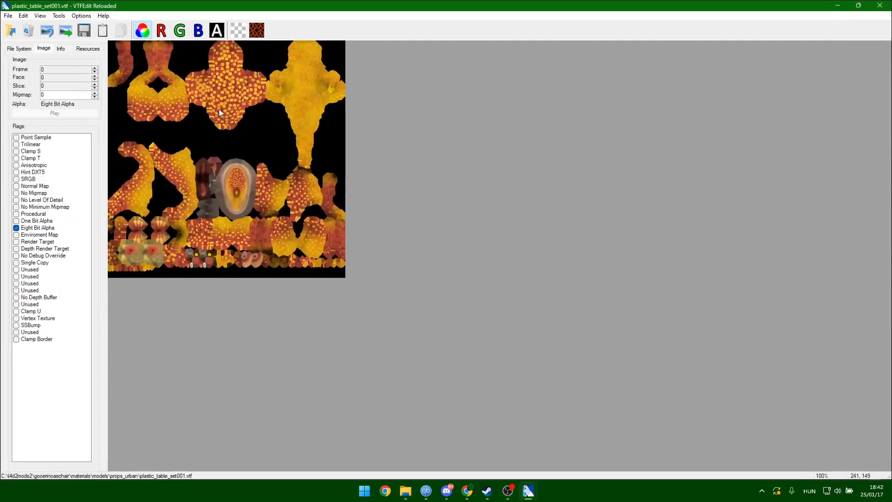
left_click(889, 4)
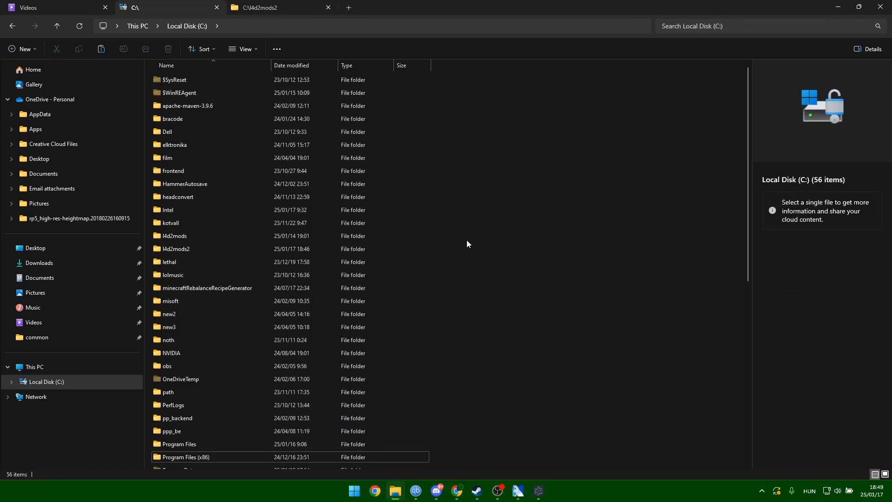
scroll(326, 344, "down", 1)
double_click(206, 422)
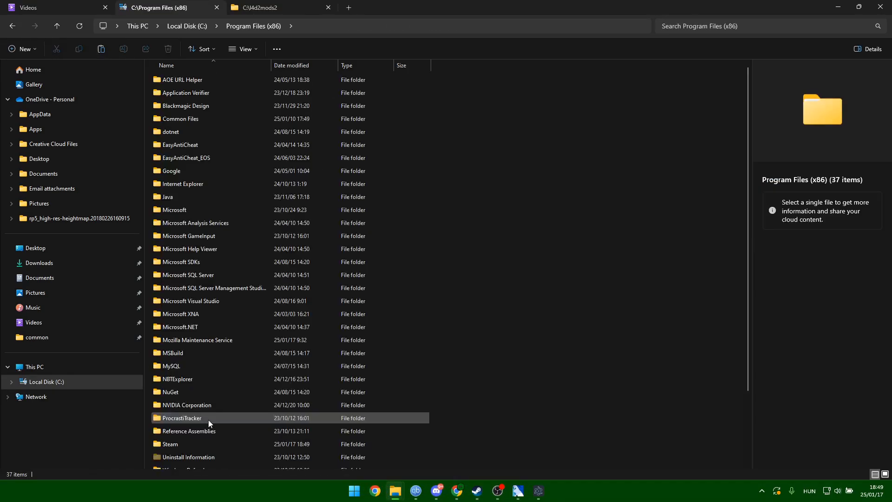
double_click(185, 443)
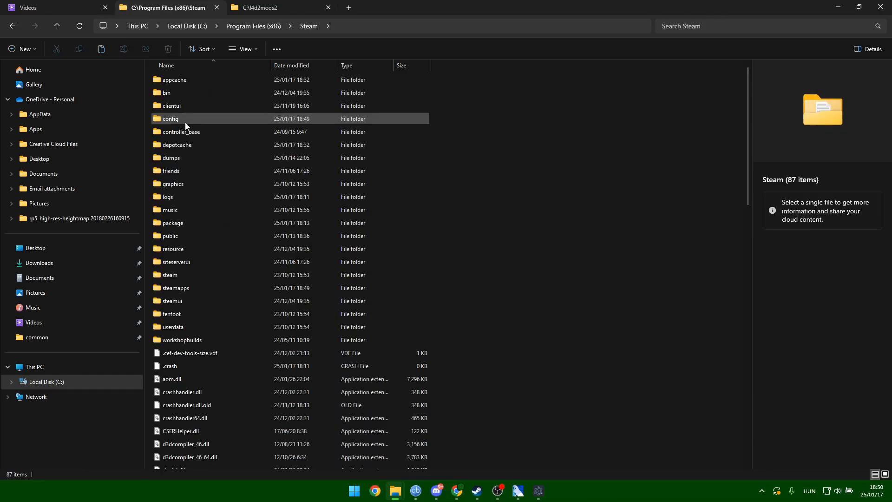
double_click(194, 288)
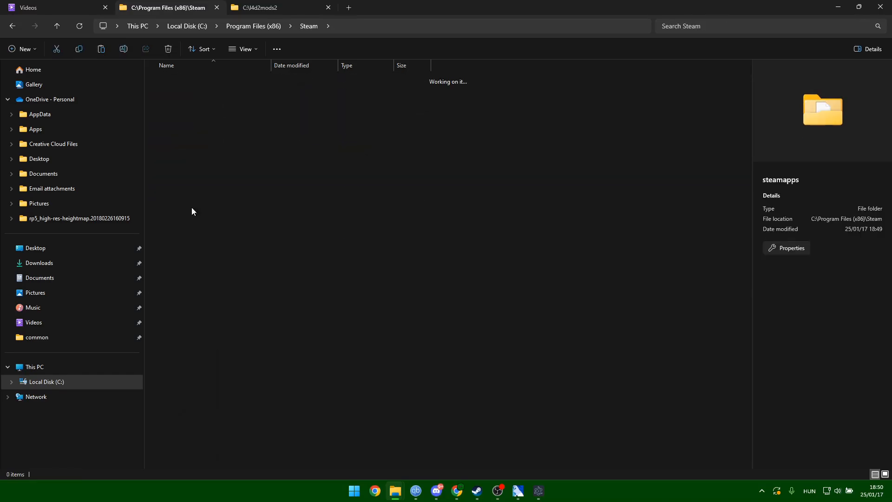
double_click(181, 79)
left_click(193, 302)
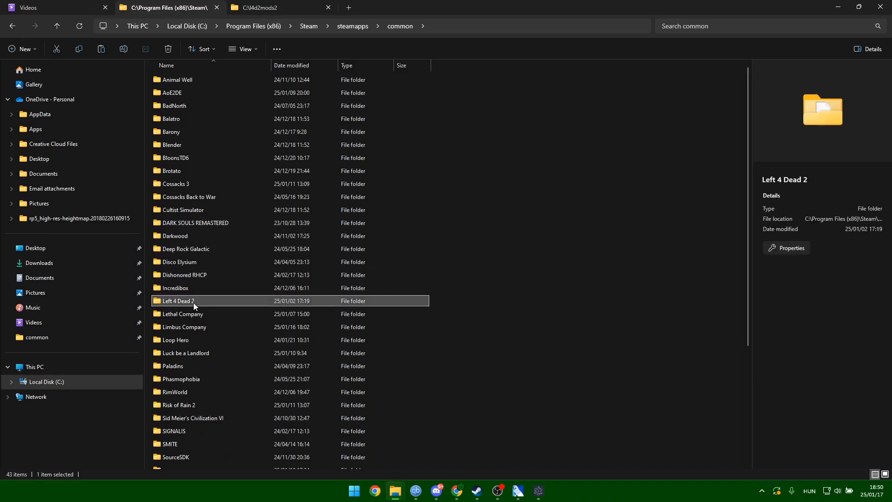
double_click(193, 302)
double_click(180, 77)
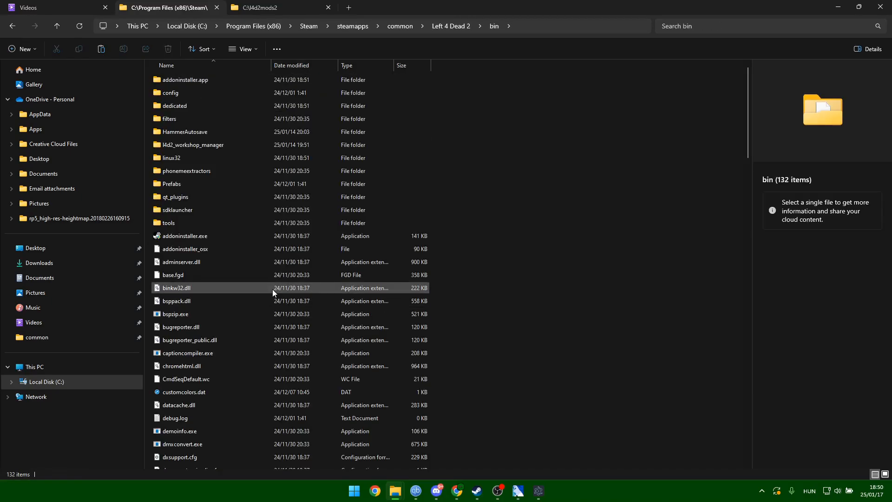
Drag the gooerinoaschair folder onto vpk.exe to build gooerinoaschair.vpk in l4d2mods2.
scroll(629, 135, "down", 1)
left_click_drag(746, 131, 711, 411)
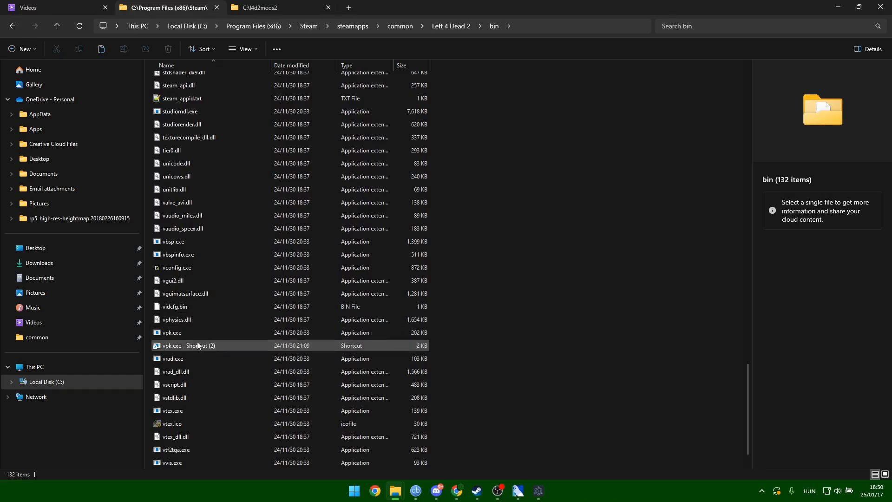
left_click(262, 6)
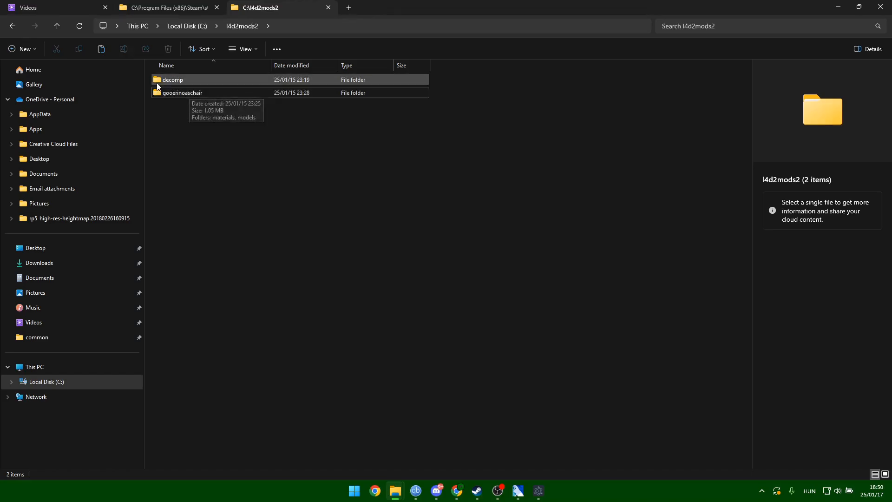
left_click(193, 93)
left_click_drag(192, 93, 173, 333)
left_click(285, 2)
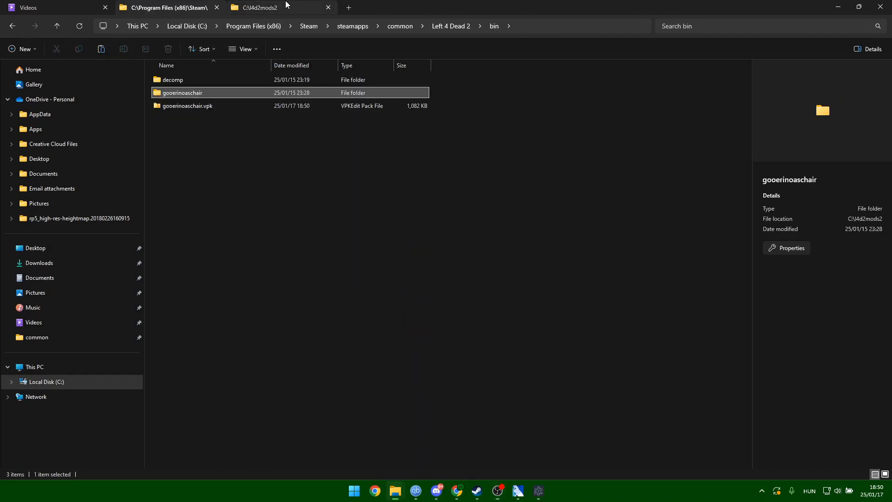
double_click(199, 106)
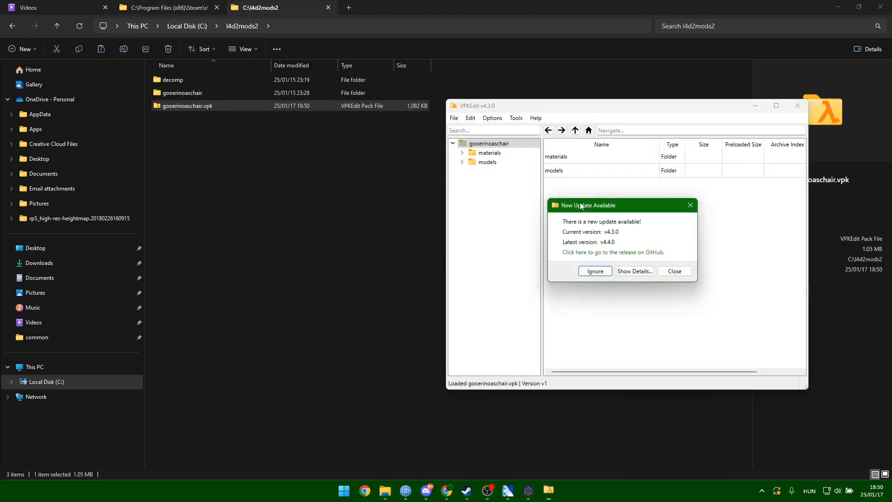
left_click(674, 273)
left_click(462, 152)
left_click(472, 162)
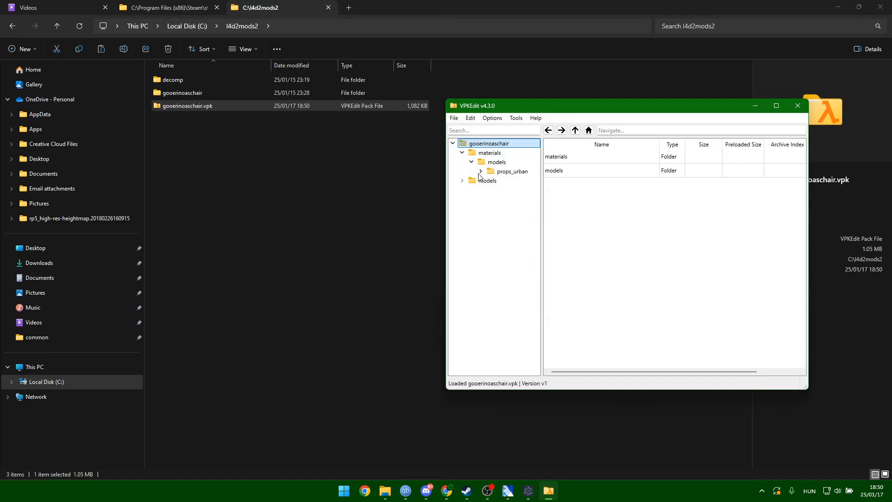
left_click(480, 171)
left_click(518, 180)
left_click(518, 190)
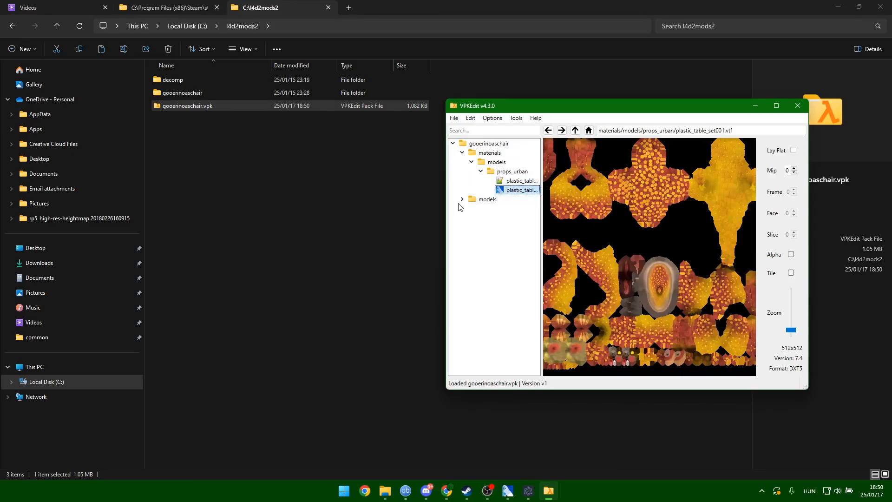
left_click(471, 209)
left_click(515, 227)
mouse_move(660, 253)
left_mouse_down()
mouse_move(673, 268)
mouse_move(651, 283)
mouse_move(706, 223)
left_mouse_up()
left_click(797, 150)
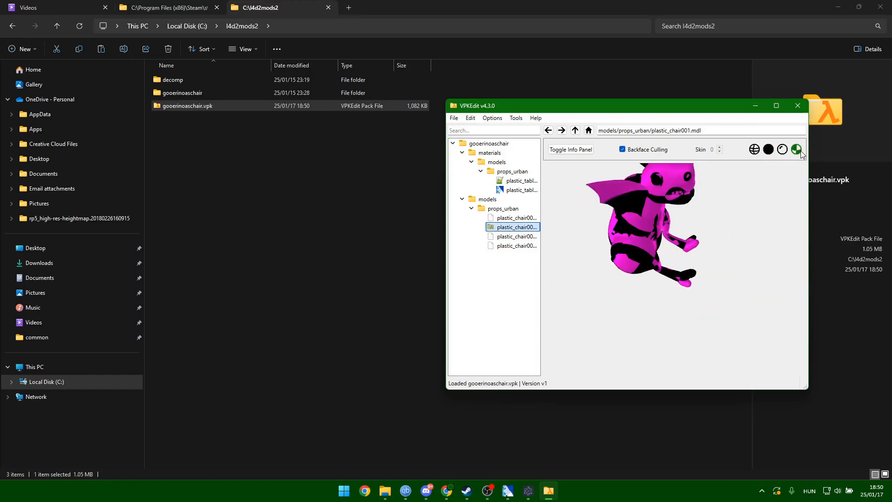
left_click(768, 150)
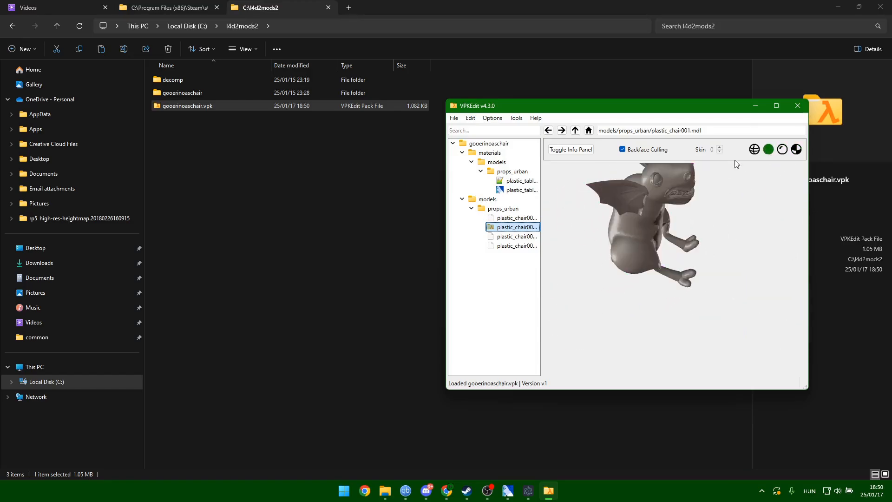
left_click(798, 106)
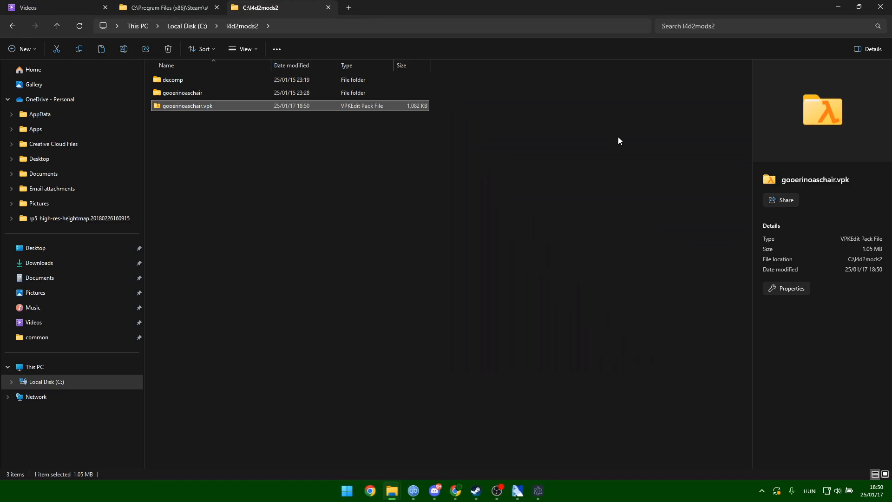
Paste gooerinoaschair.vpk into left4dead2\addons, replacing the existing copy.
left_click(206, 107)
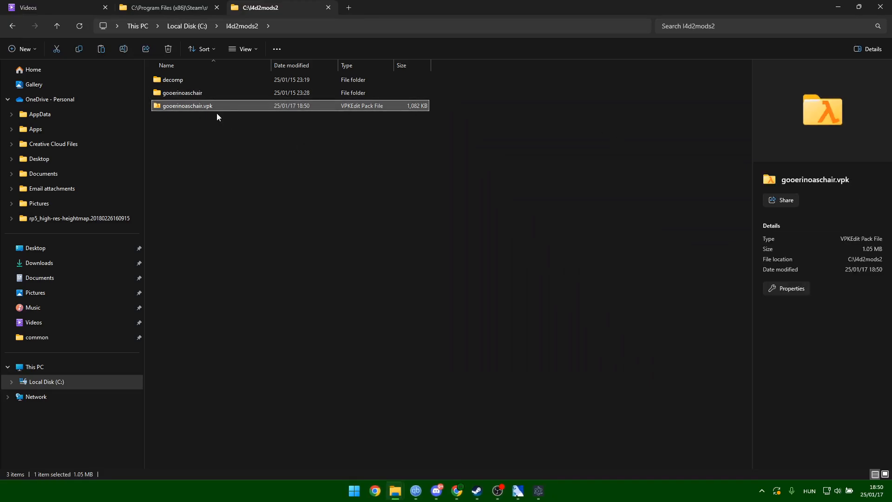
left_click(216, 159)
left_click(199, 107)
left_click(167, 8)
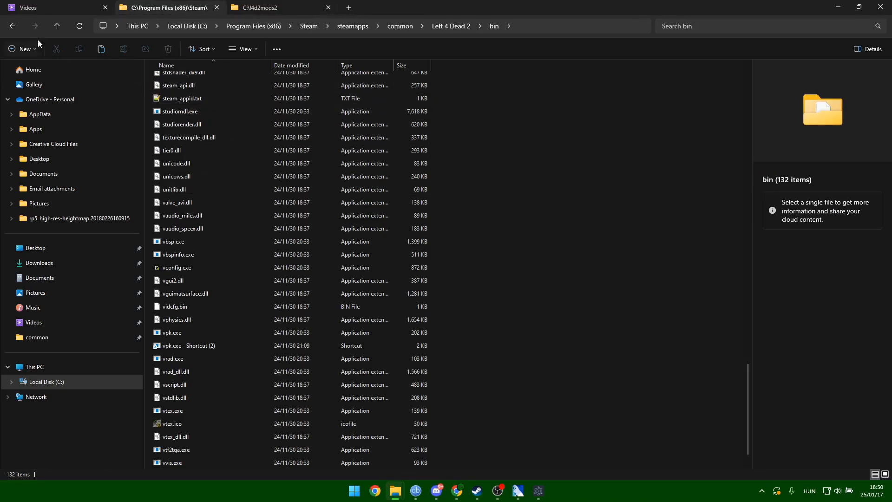
scroll(655, 207, "up", 2)
left_click_drag(748, 359, 766, 71)
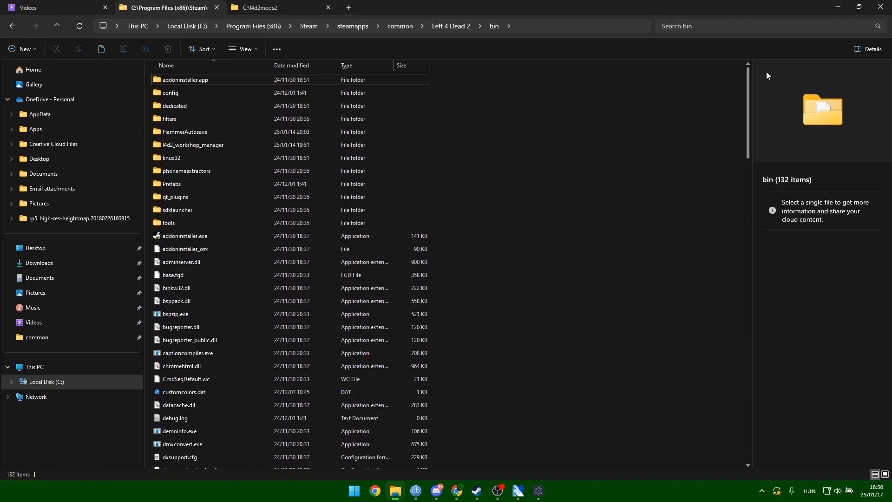
left_click(58, 26)
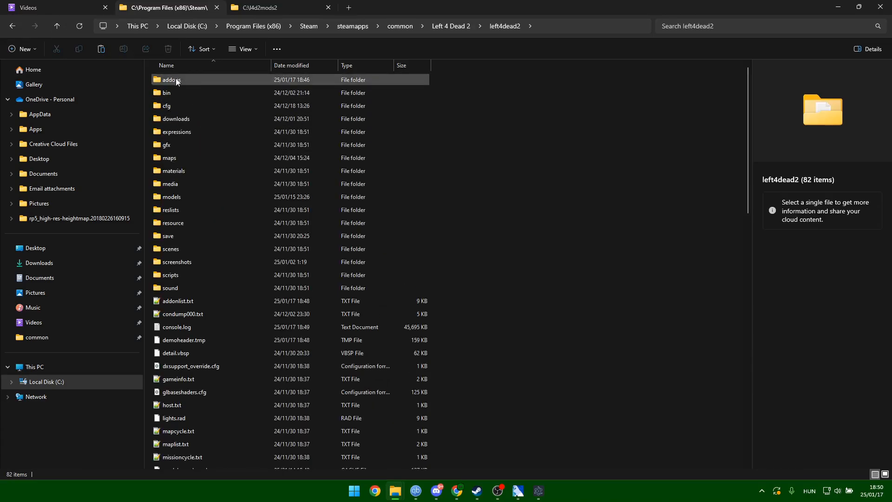
double_click(194, 80)
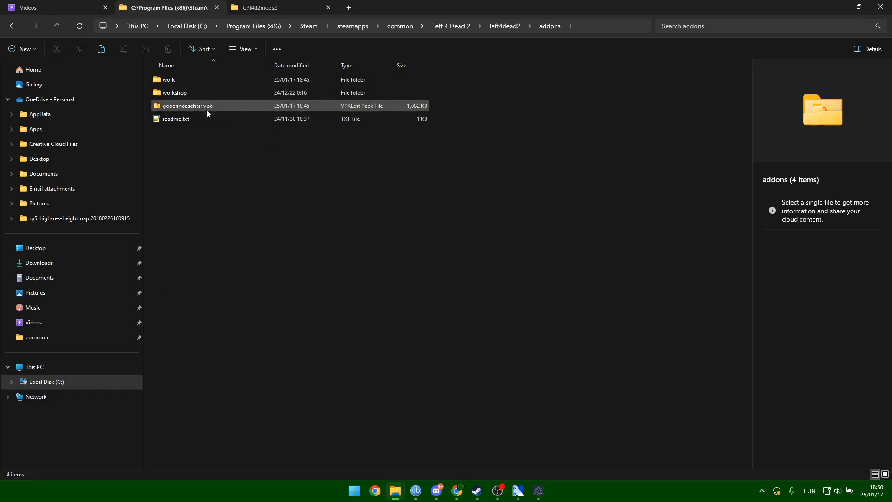
key("ctrl+v")
left_click(235, 177)
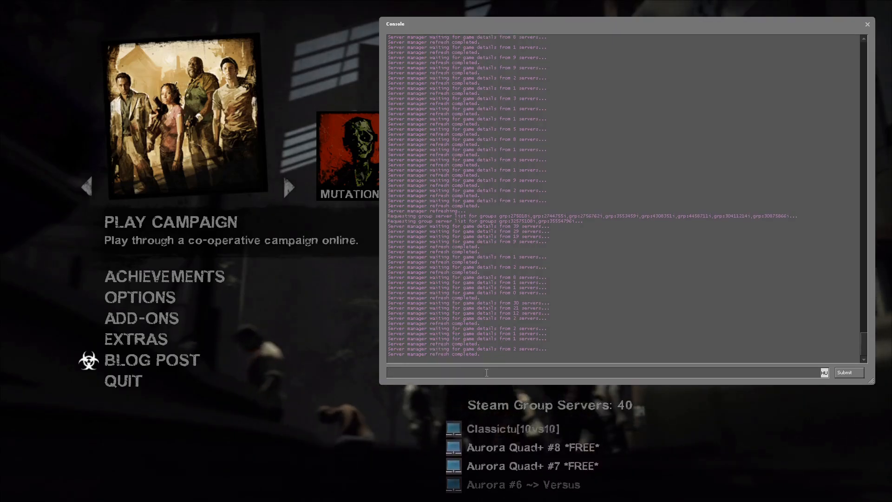
Run 'map testmap_d' in the console and continue past the NAV ERRORS warning.
type("map testmap_d")
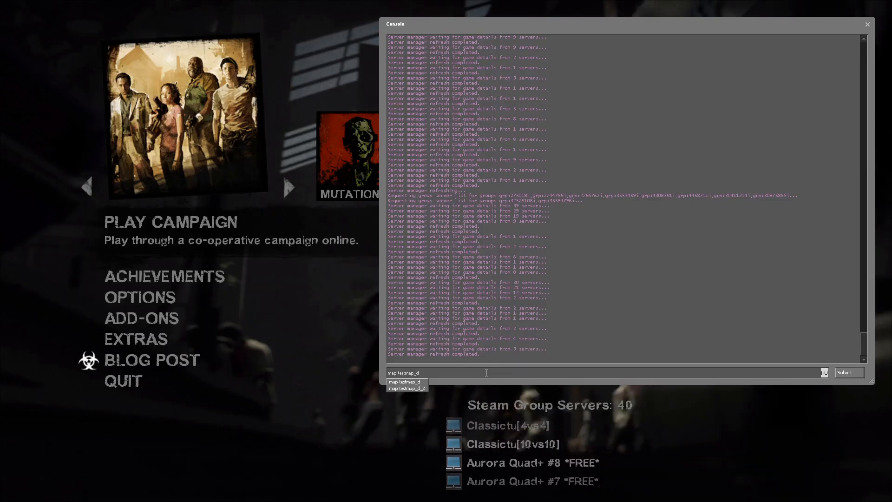
key("Return")
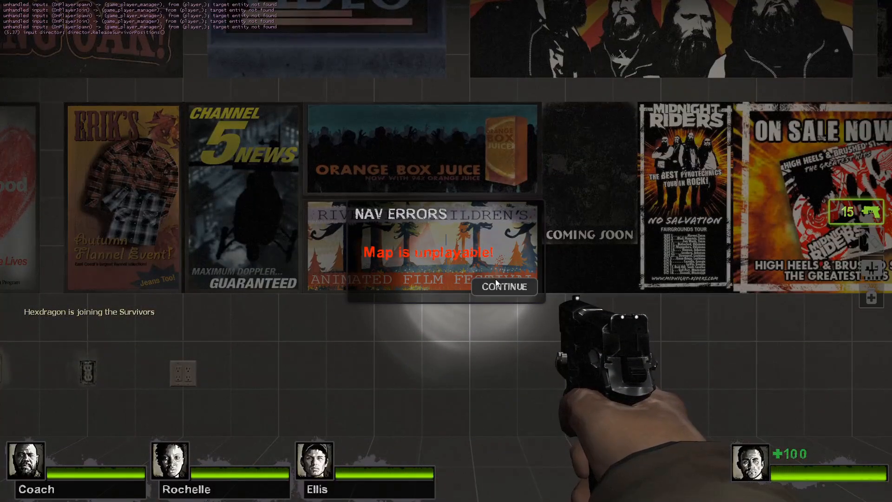
left_click(504, 287)
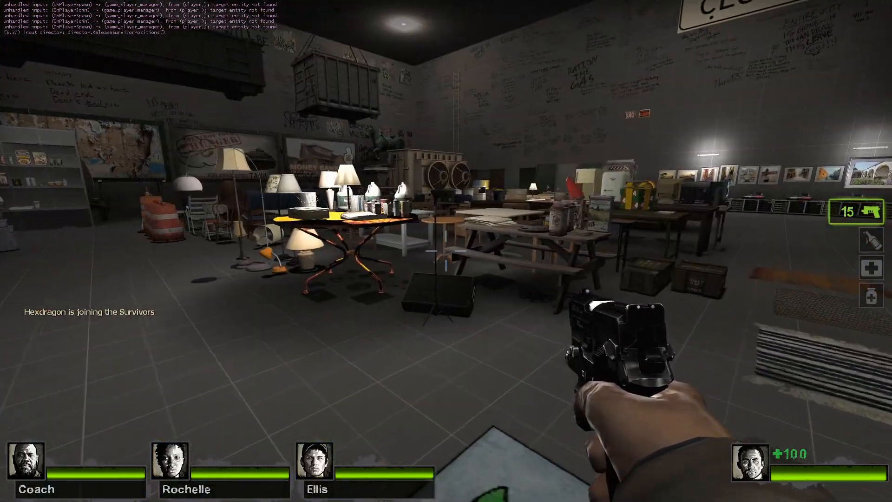
Walk past the tables and barrels to the orange creature, lighting it with the flashlight.
key("w")
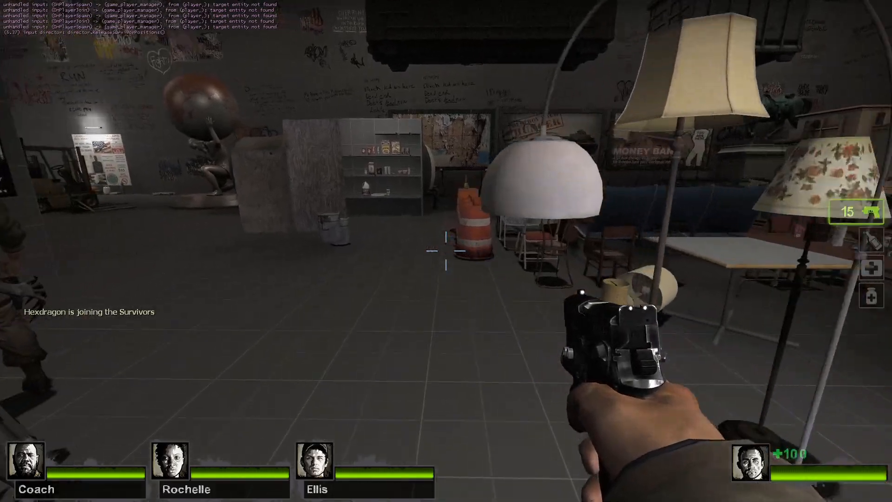
key("w")
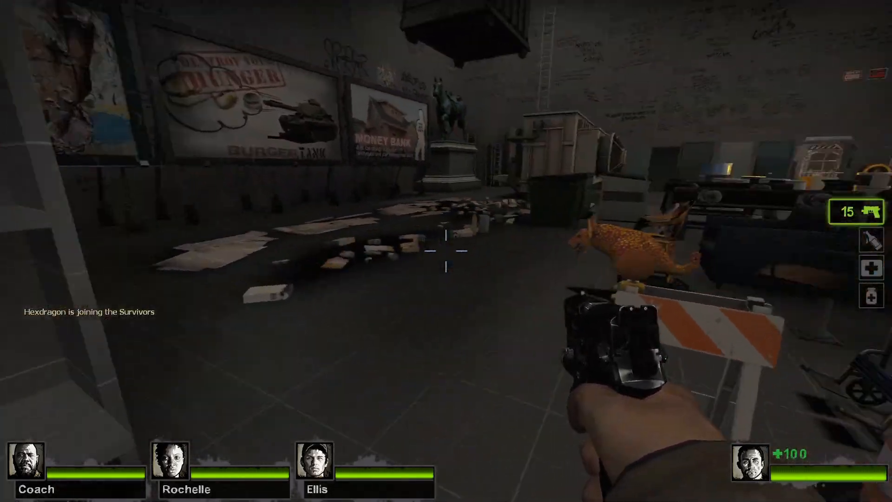
key("a")
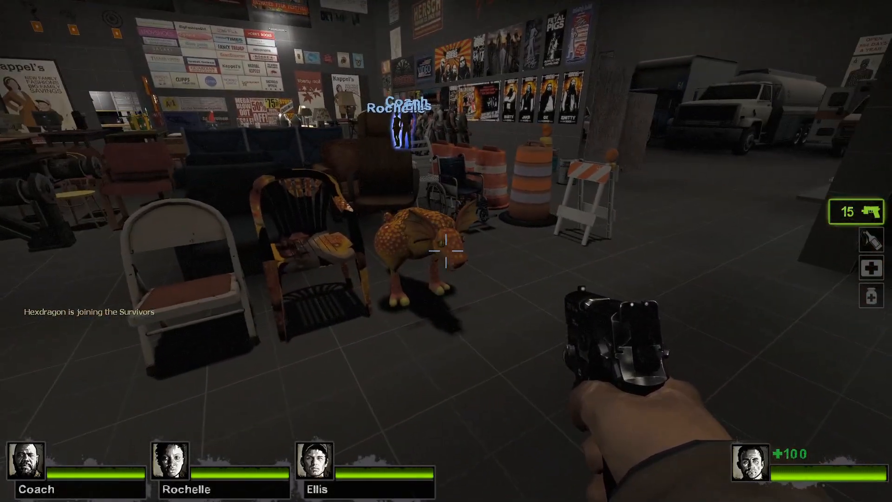
key("f")
key("a")
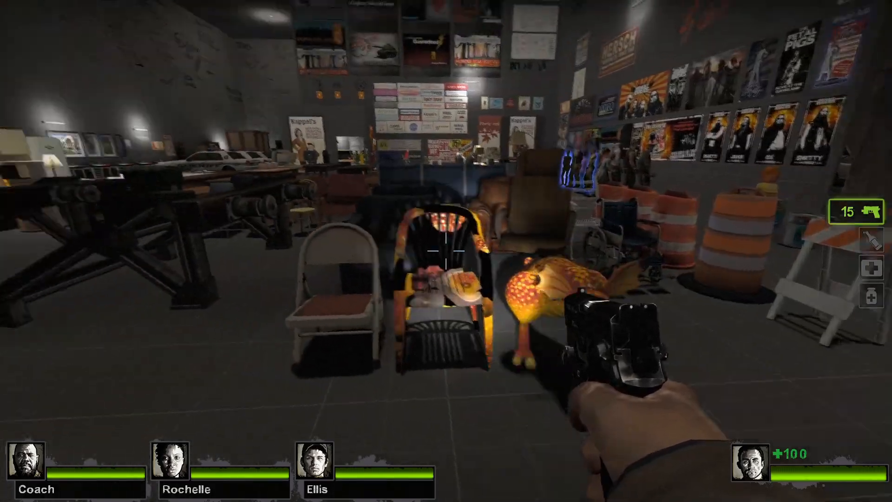
key("w")
key("f")
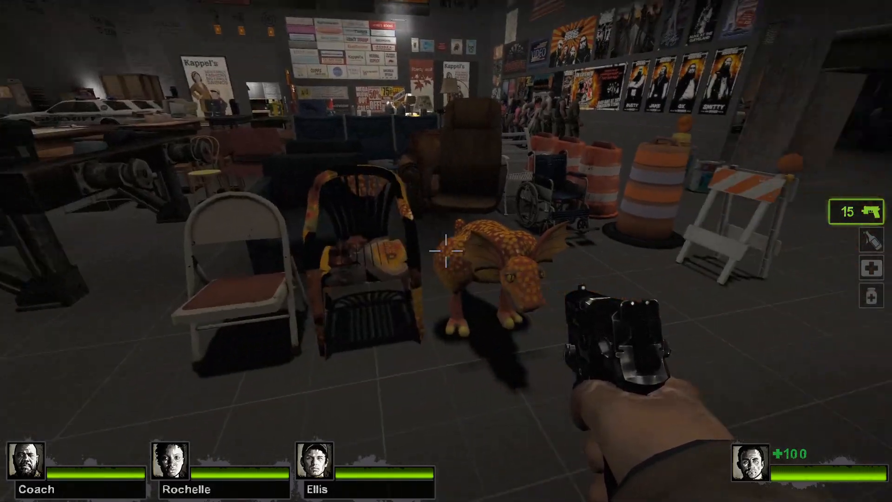
Circle the creature beside the chairs to view it from several angles.
key("a")
key("d")
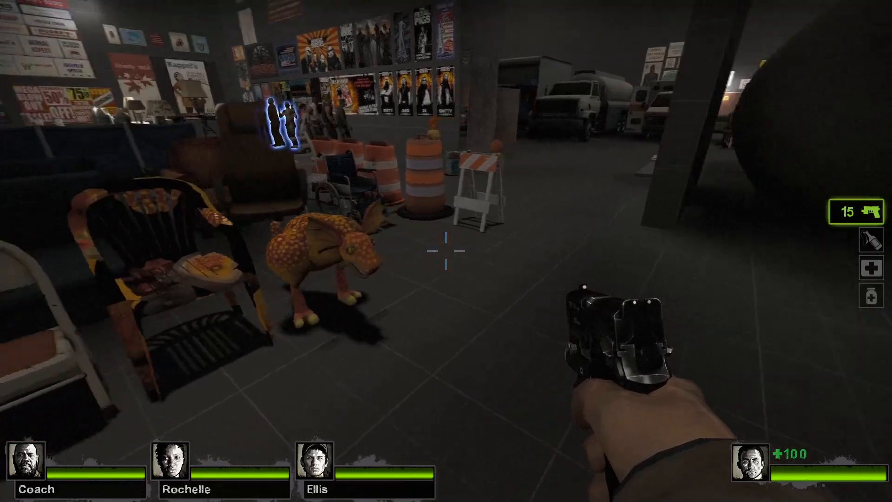
key("d")
key("a")
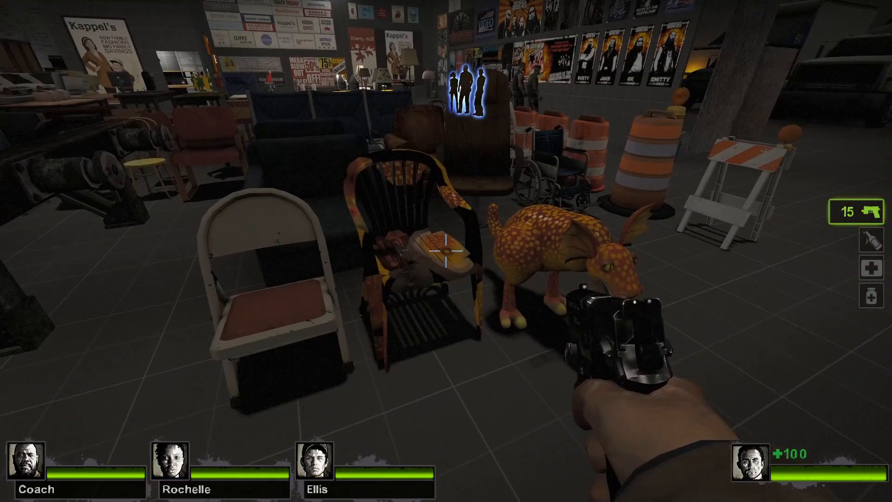
key("d")
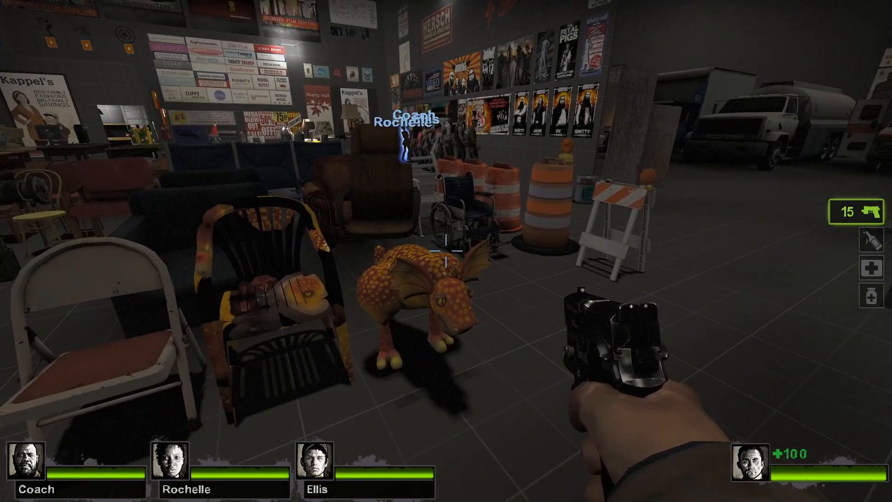
key("a")
key("d")
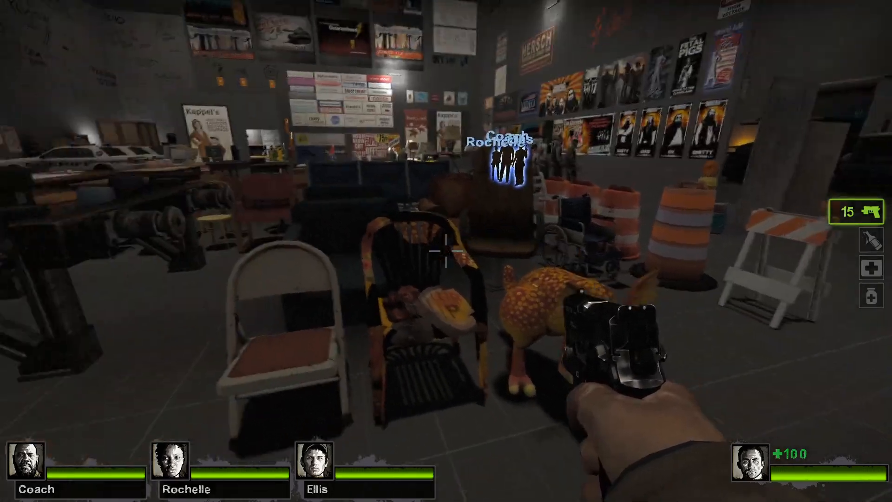
key("a")
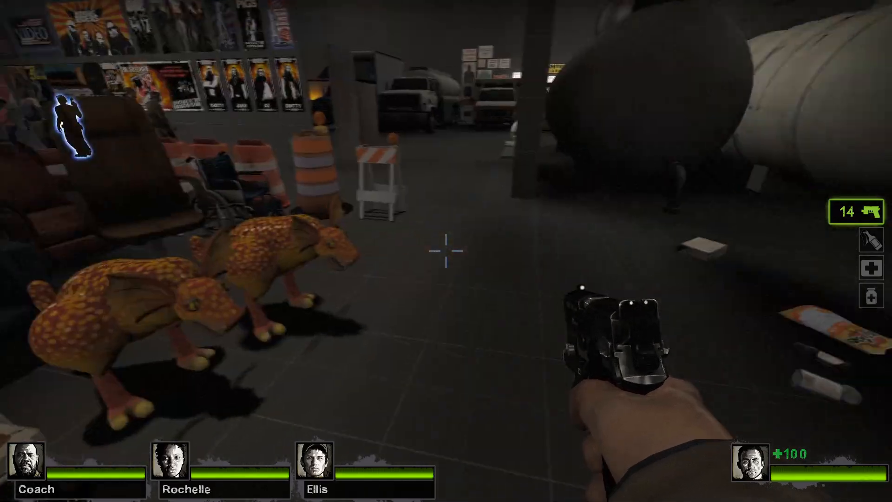
Fire one pistol shot, reload, and walk around the room past the lamp table and crates.
key("w")
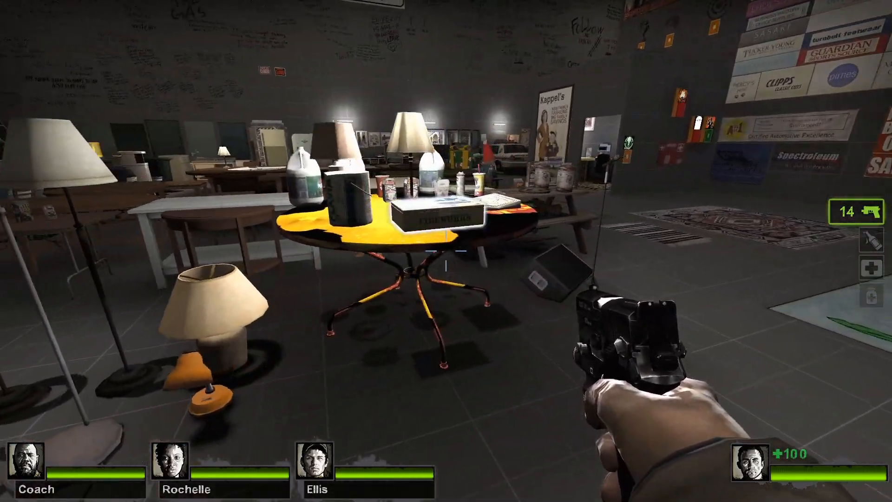
left_click(446, 251)
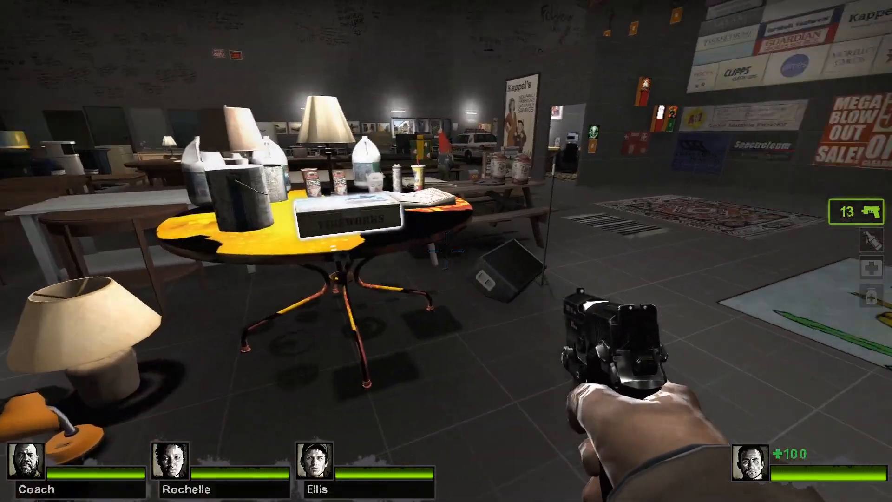
key("r")
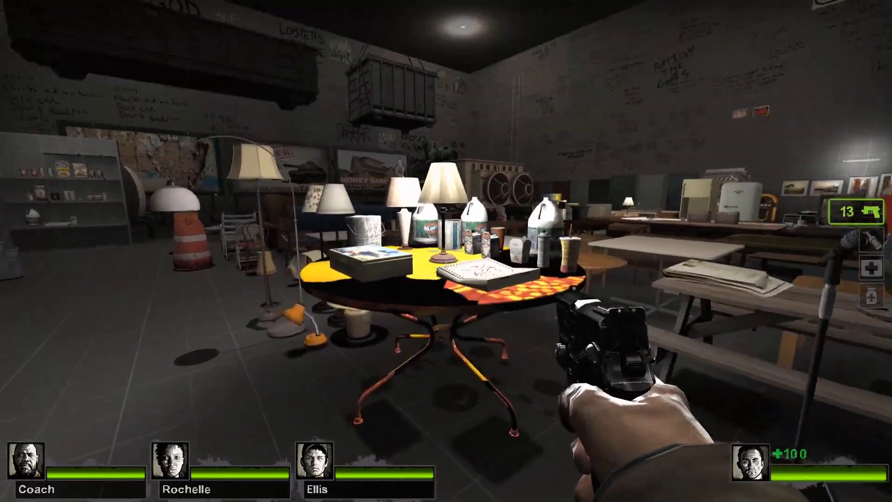
key("s")
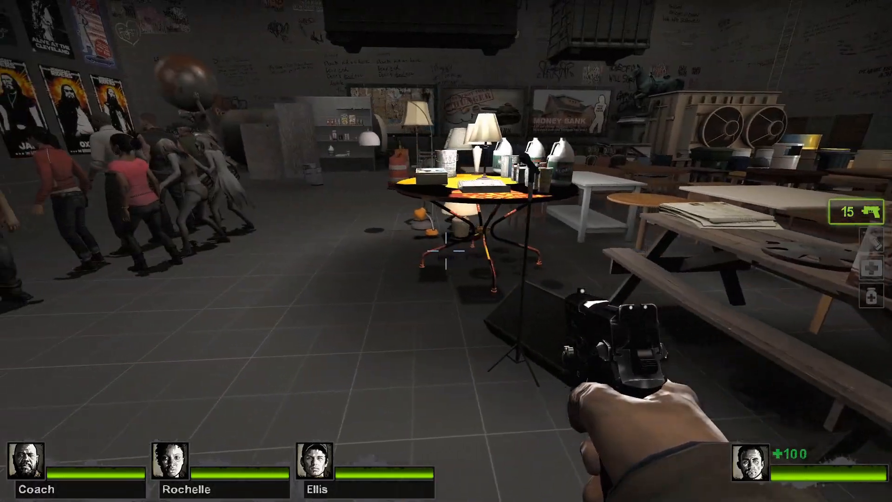
key("w")
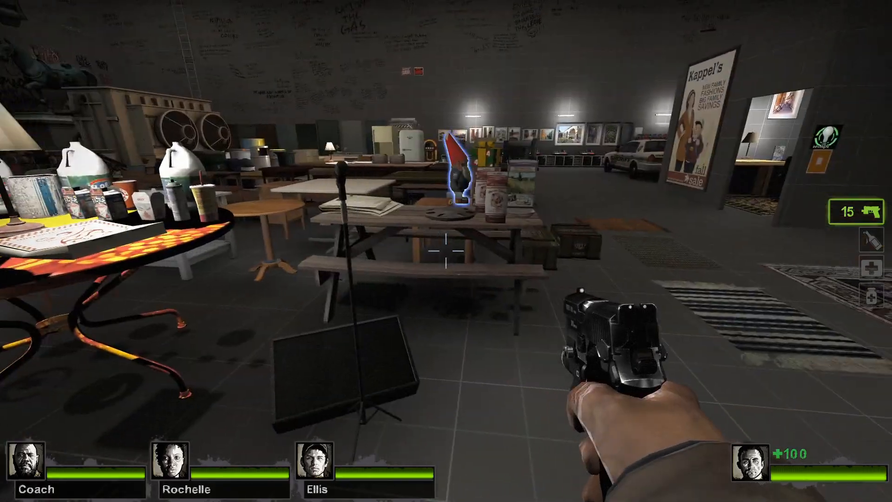
key("w")
key("w")
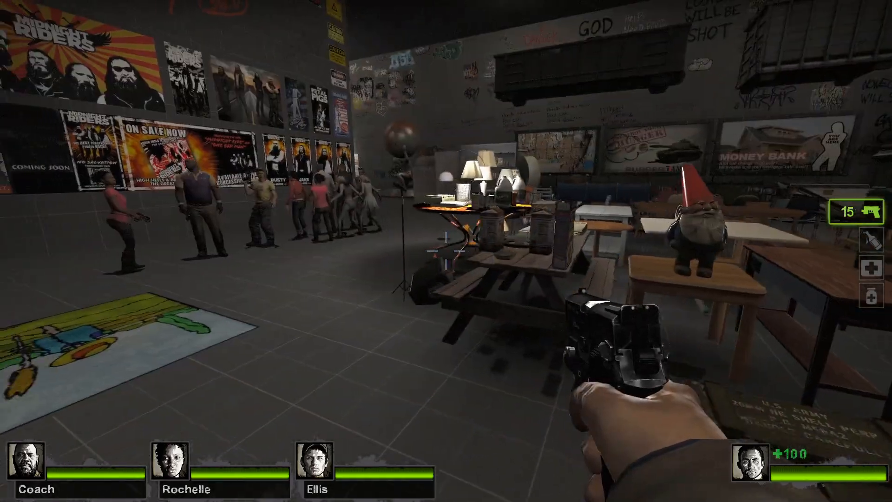
key("w")
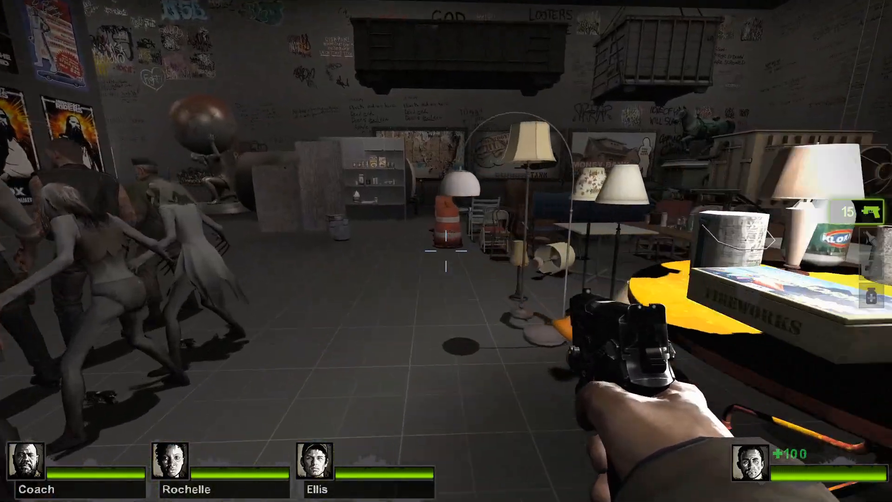
key("w")
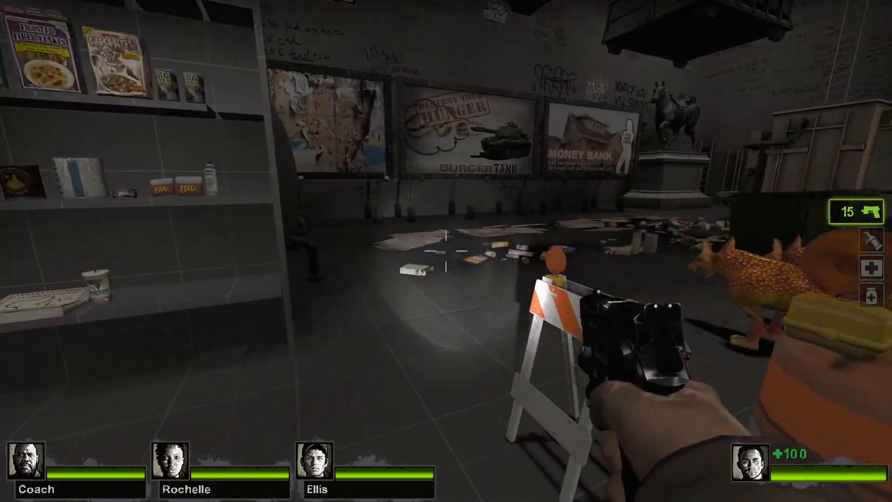
Return to the two orange creatures and inspect them under the flashlight.
key("a")
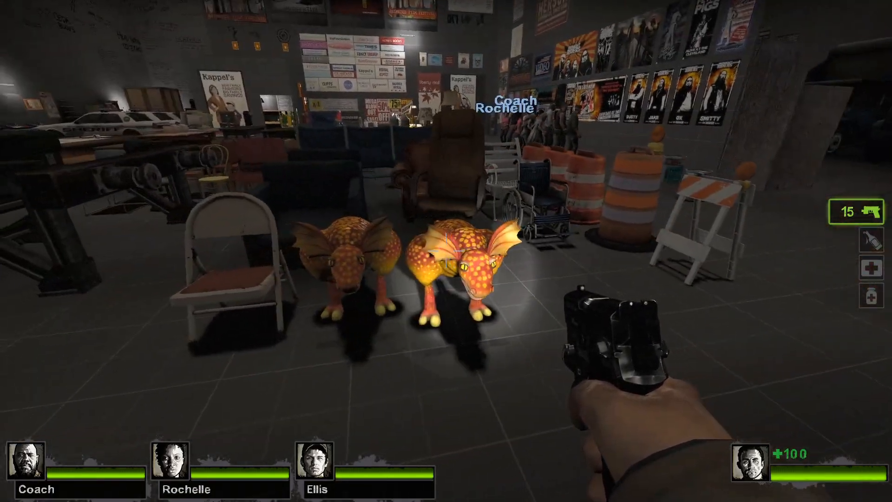
key("f")
key("a")
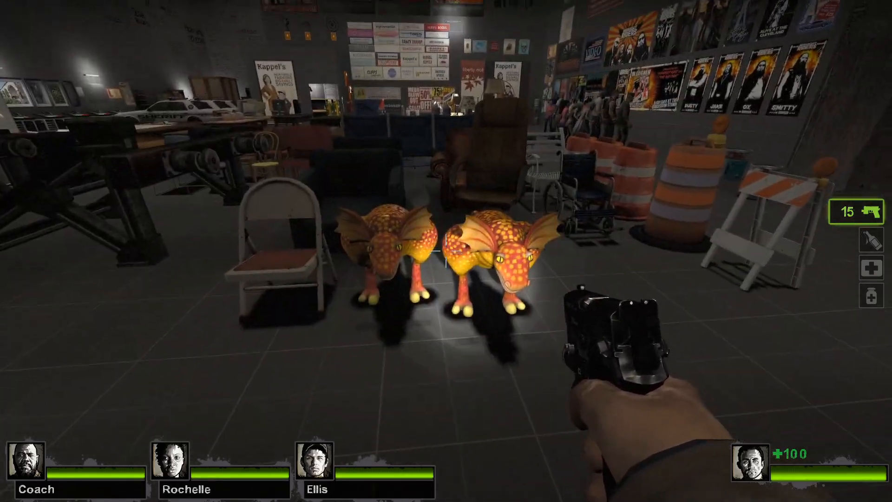
key("w")
key("d")
key("a")
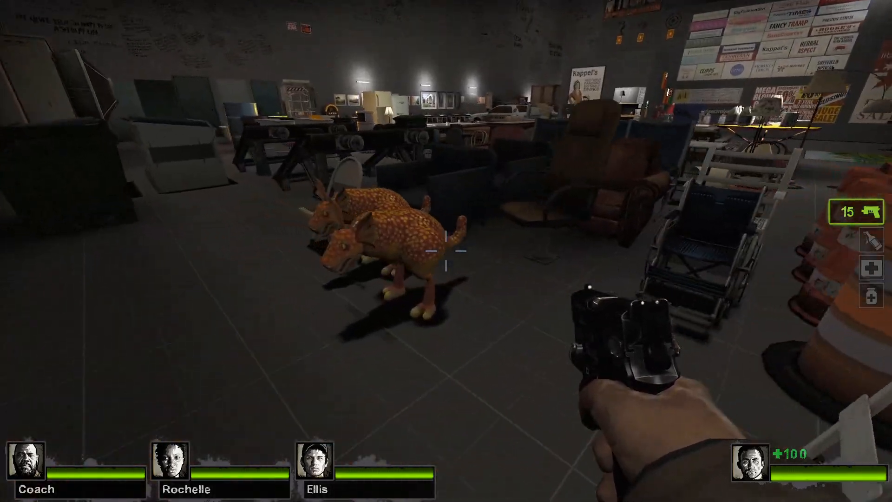
key("f")
key("s")
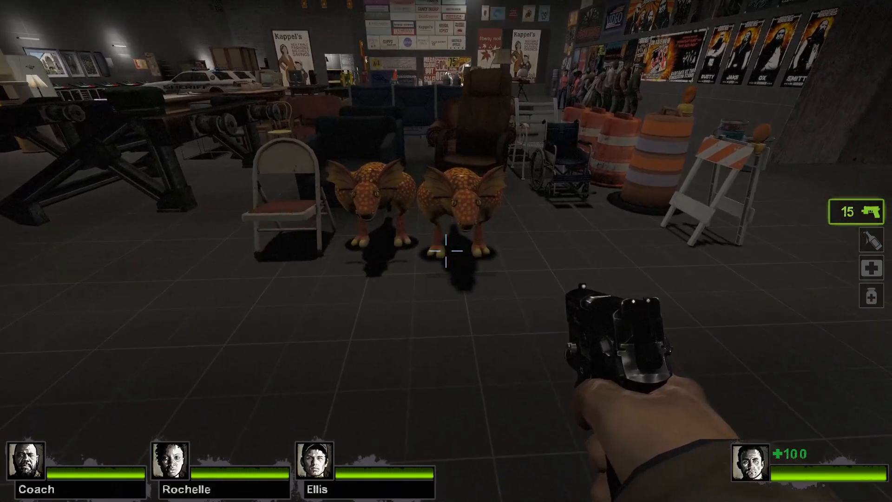
key("f")
key("a")
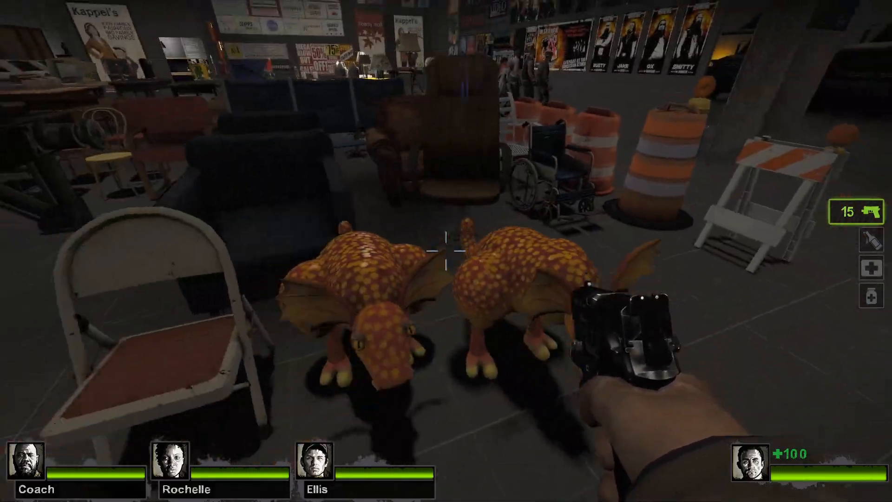
key("s")
Tour the room past the yellow table and gnome, jumping over tables, back to the creatures.
key("w")
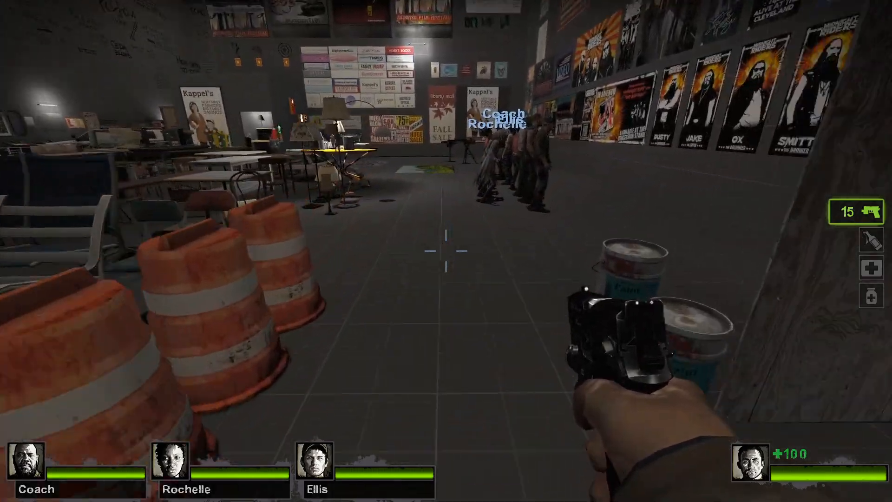
key("w")
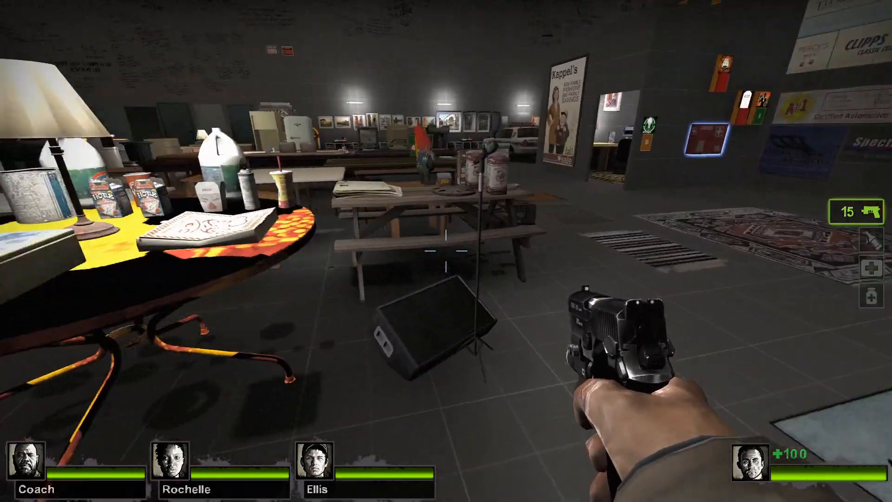
key("w")
key("space")
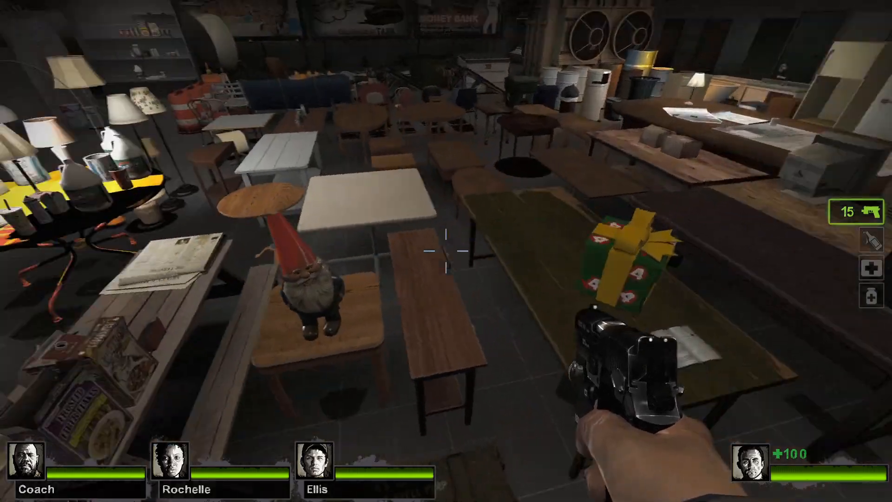
key("space")
key("w")
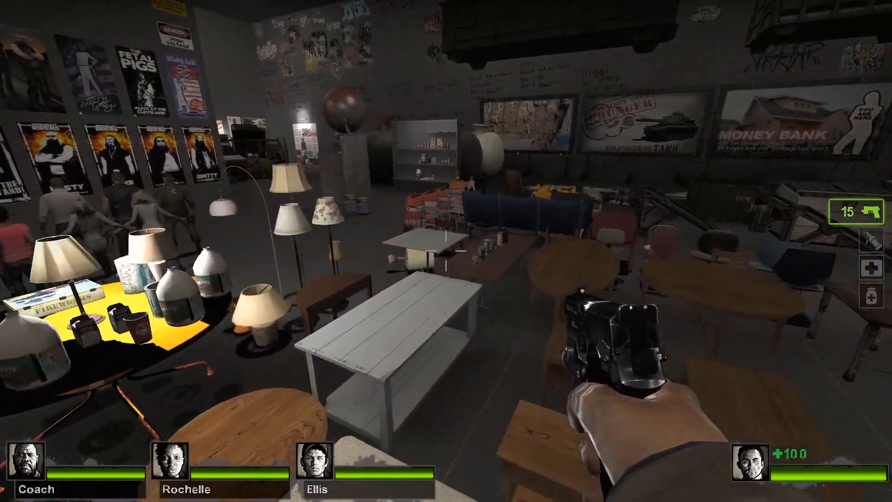
key("w")
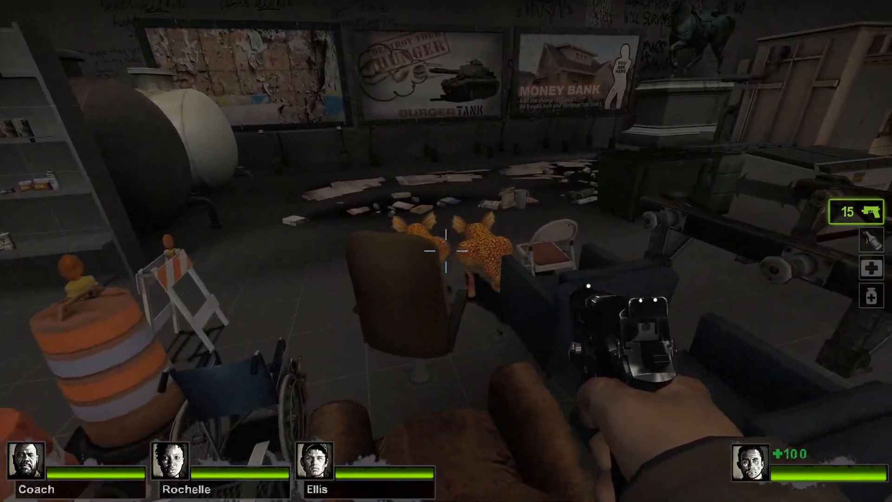